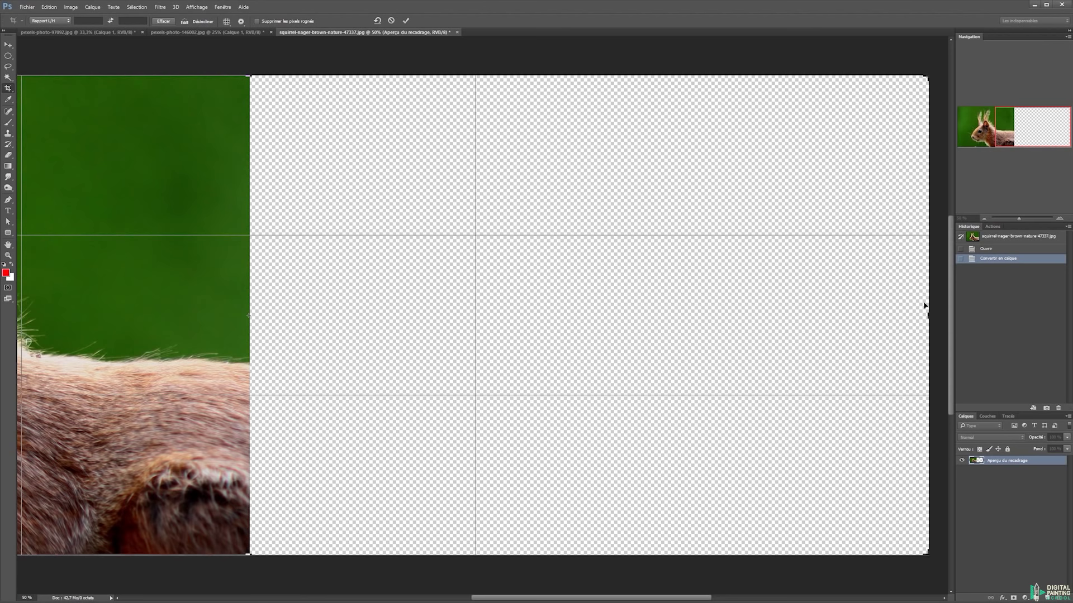
Apply the crop that extends the canvas with an equally wide empty area beside the squirrel photo.
key(Return)
key(v)
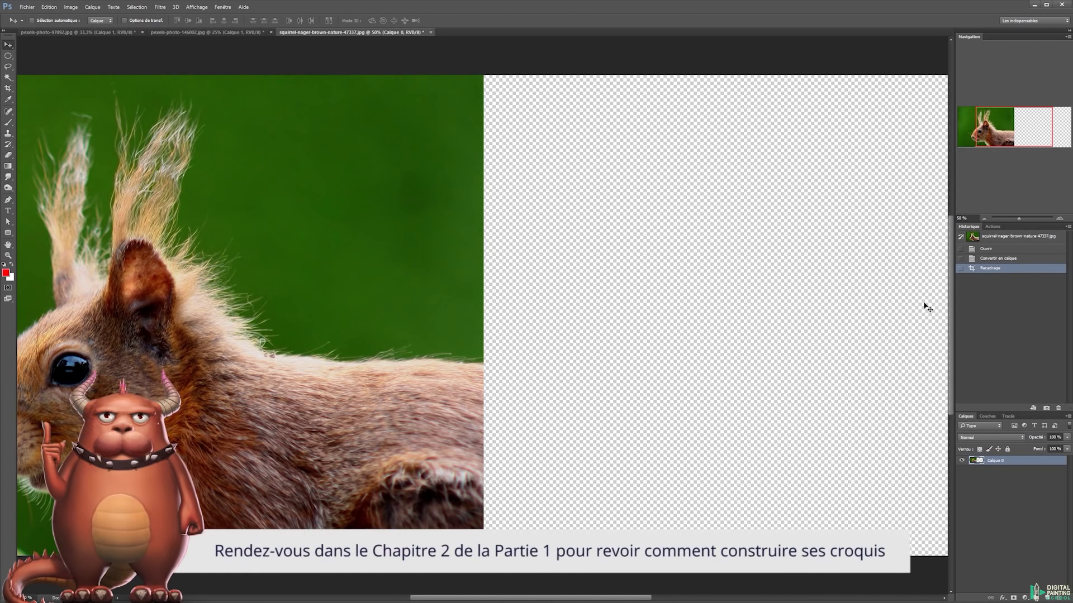
key(ctrl+minus)
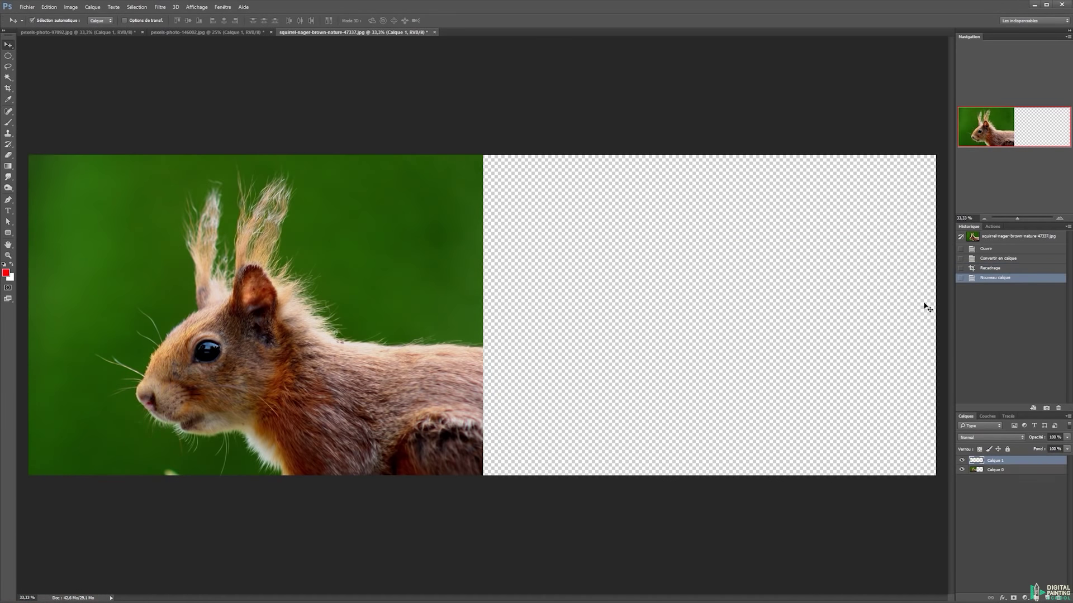
Choose the Carré craie texturé brush with its opacity at about 29% and its flow at 25%.
drag(845, 387, 842, 453)
drag(843, 452, 843, 460)
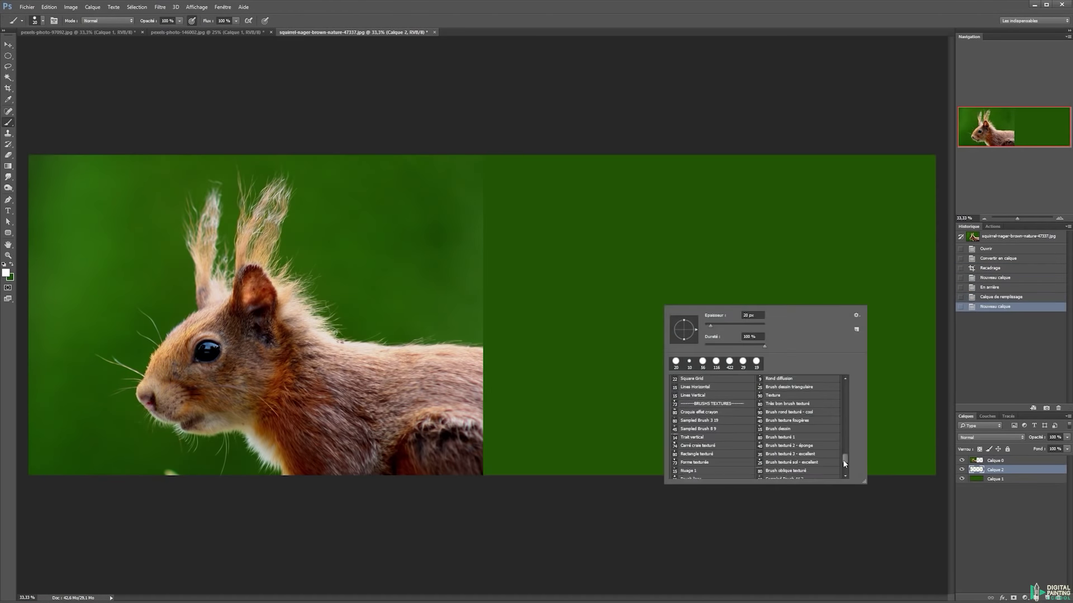
click(711, 412)
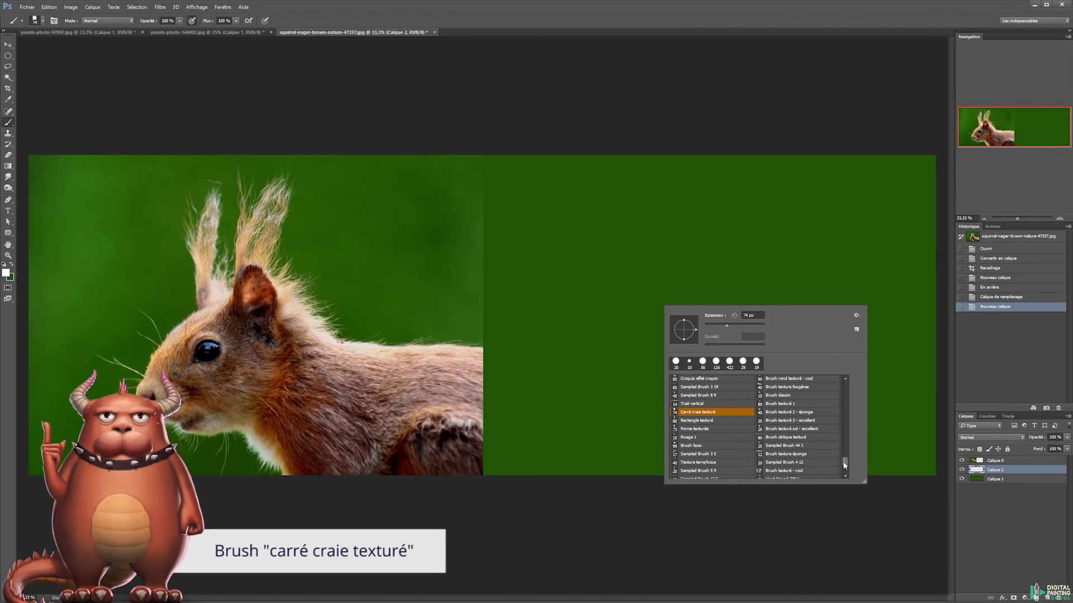
scroll(727, 424, up, 2)
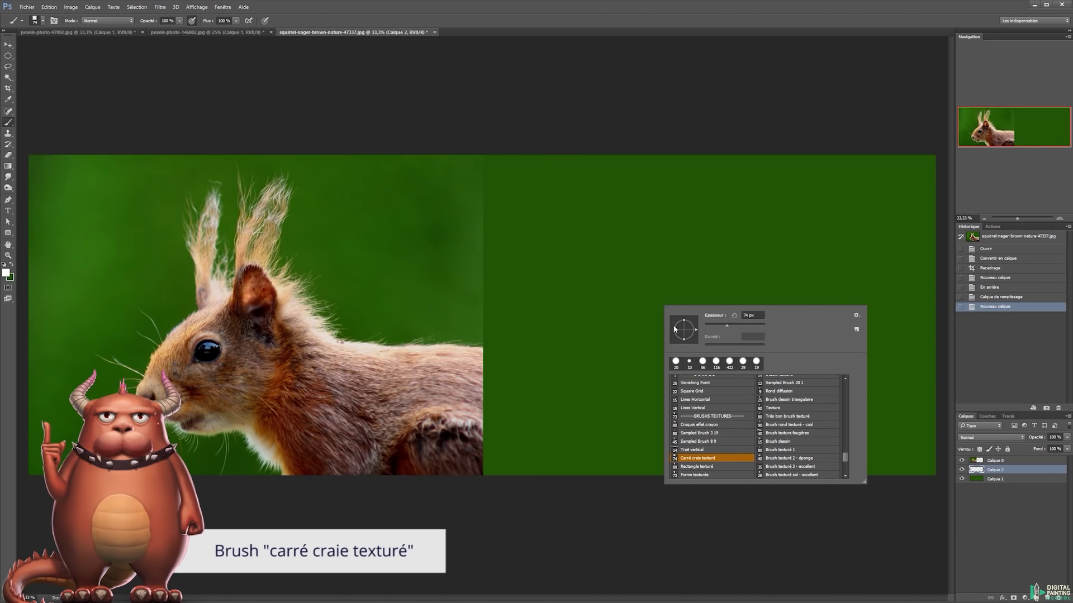
click(403, 23)
drag(180, 21, 149, 30)
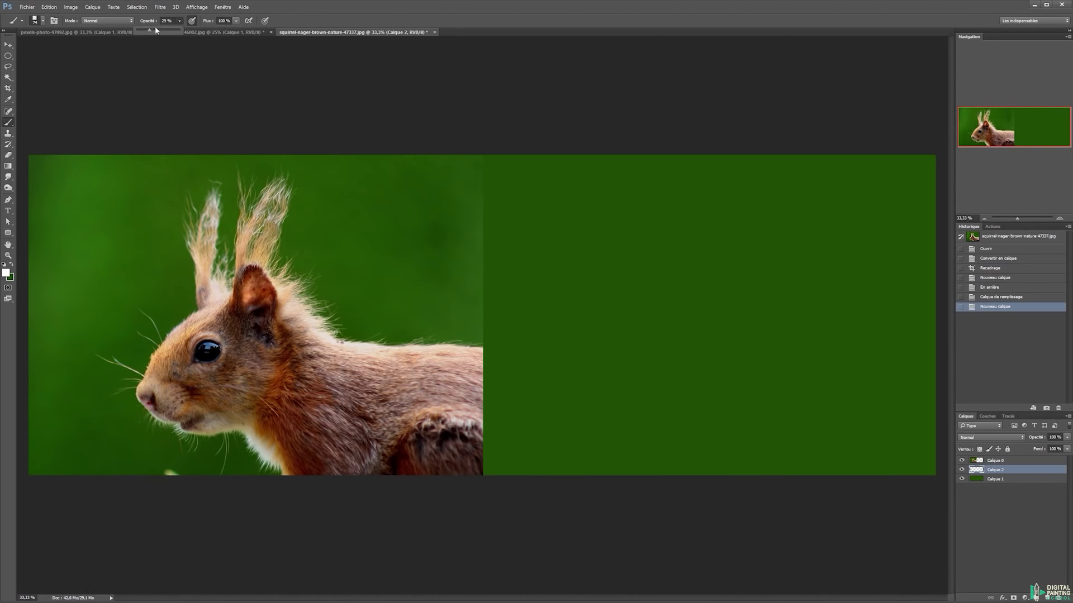
click(236, 21)
click(291, 21)
mouse_move(651, 193)
mouse_down()
mouse_move(584, 241)
mouse_move(690, 273)
mouse_move(742, 342)
mouse_move(726, 398)
mouse_up()
key(ctrl+z)
mouse_move(734, 214)
mouse_down()
mouse_move(656, 251)
mouse_move(701, 279)
mouse_up()
key(ctrl+z)
mouse_move(671, 283)
mouse_down()
mouse_move(560, 385)
mouse_move(628, 376)
mouse_move(586, 402)
mouse_up()
key(ctrl+z)
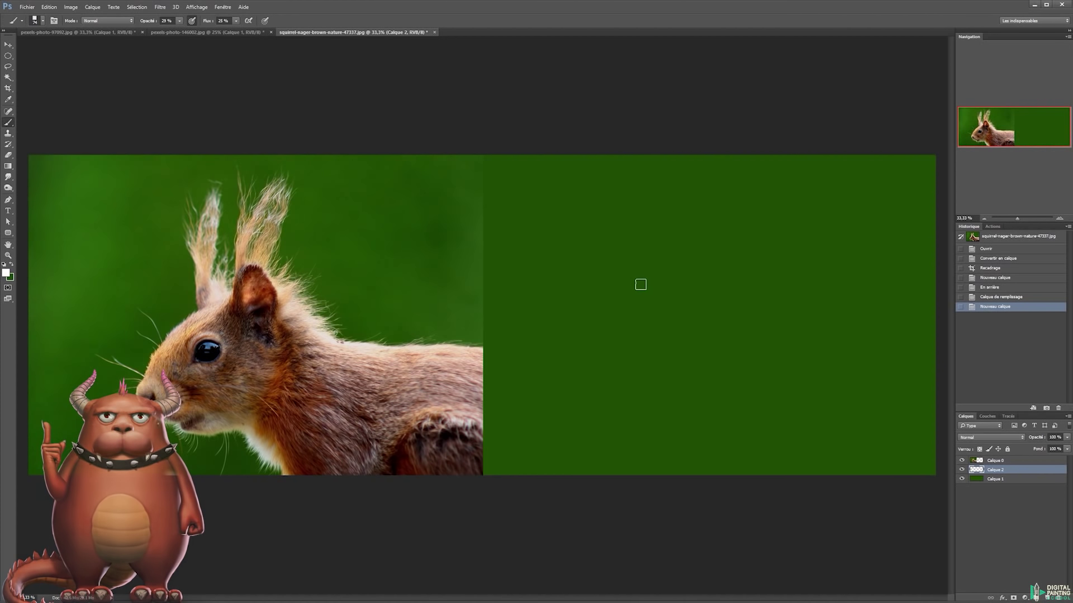
mouse_move(497, 157)
mouse_down()
mouse_move(494, 485)
mouse_move(933, 472)
mouse_up()
key(ctrl+z)
mouse_move(836, 347)
mouse_down()
mouse_move(790, 393)
mouse_move(821, 385)
mouse_move(843, 335)
mouse_up()
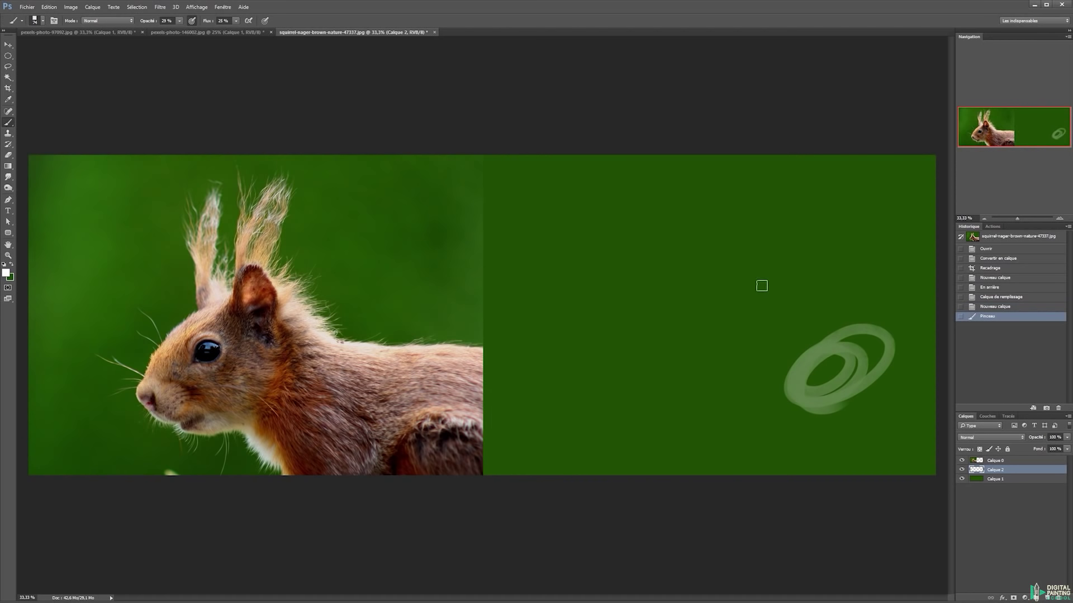
mouse_move(805, 170)
mouse_down()
mouse_move(660, 381)
mouse_move(797, 172)
mouse_move(726, 222)
mouse_move(584, 276)
mouse_move(734, 385)
mouse_move(683, 206)
mouse_move(712, 208)
mouse_move(705, 185)
mouse_move(813, 105)
mouse_move(849, 215)
mouse_up()
key(ctrl+alt+z)
key(ctrl+alt+z)
drag(831, 323, 936, 356)
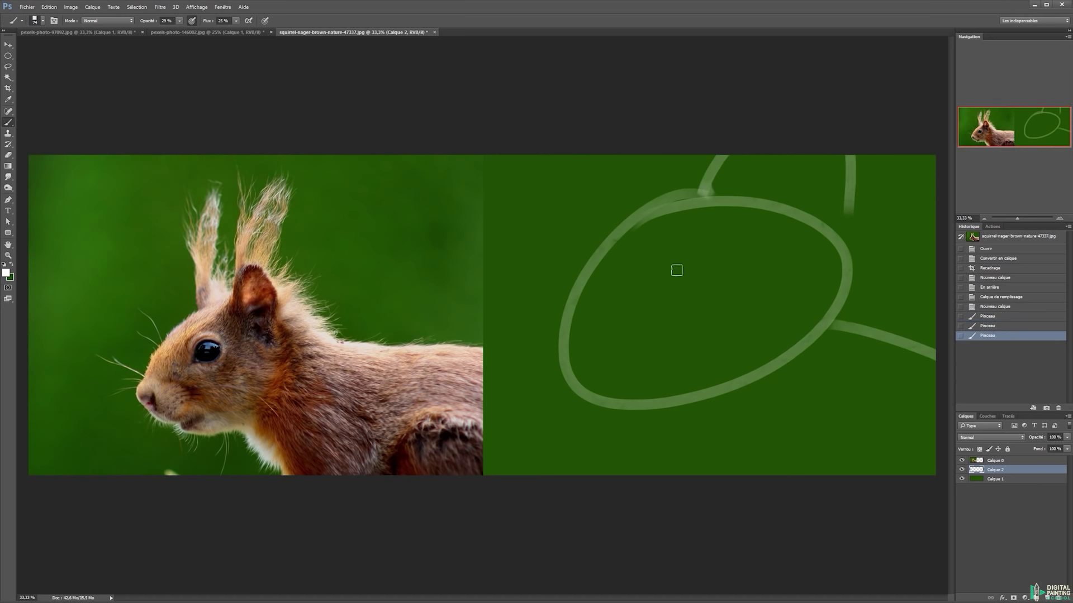
drag(676, 270, 715, 259)
key(ctrl+alt+z)
key(ctrl+alt+z)
key(ctrl+alt+z)
key(ctrl+alt+z)
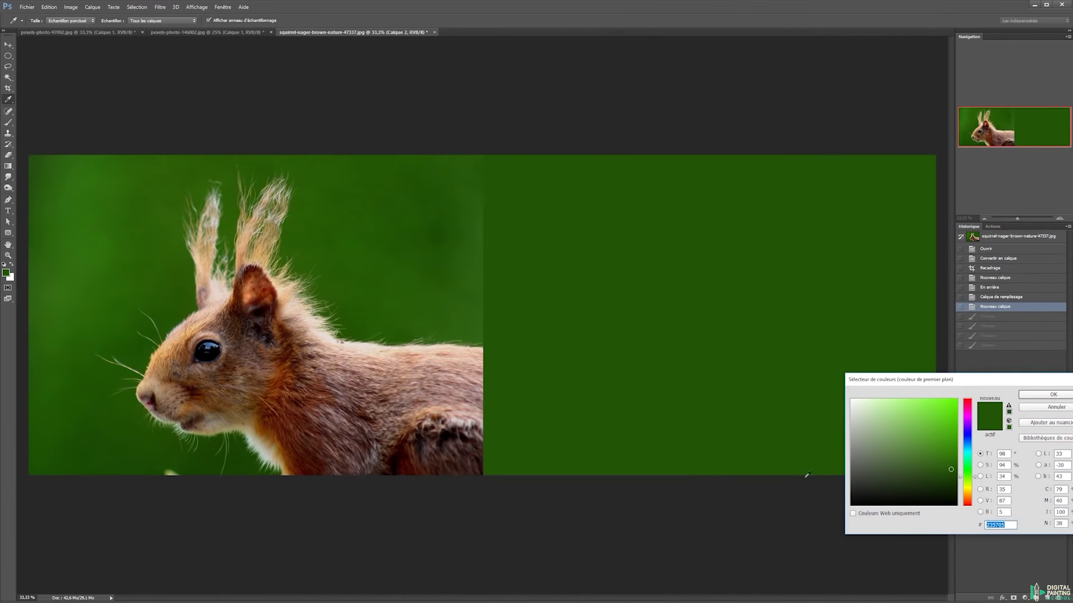
Set the foreground colour to bright red, reduce the brush size and raise the brush opacity to 100%.
click(969, 506)
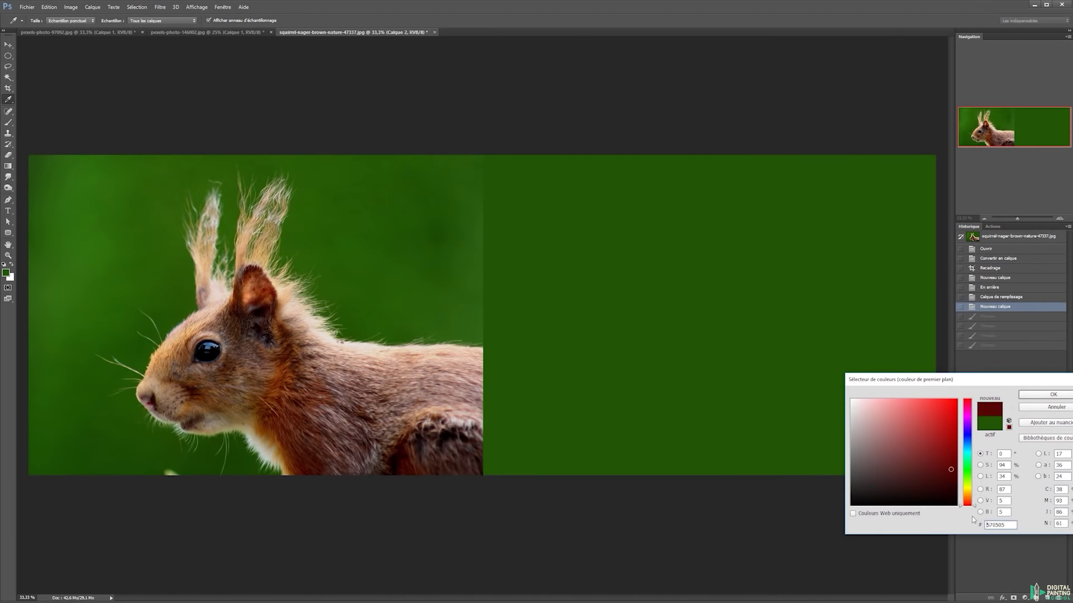
click(1039, 395)
key(b)
right_click(353, 271)
drag(398, 291, 395, 291)
key(Return)
key(0)
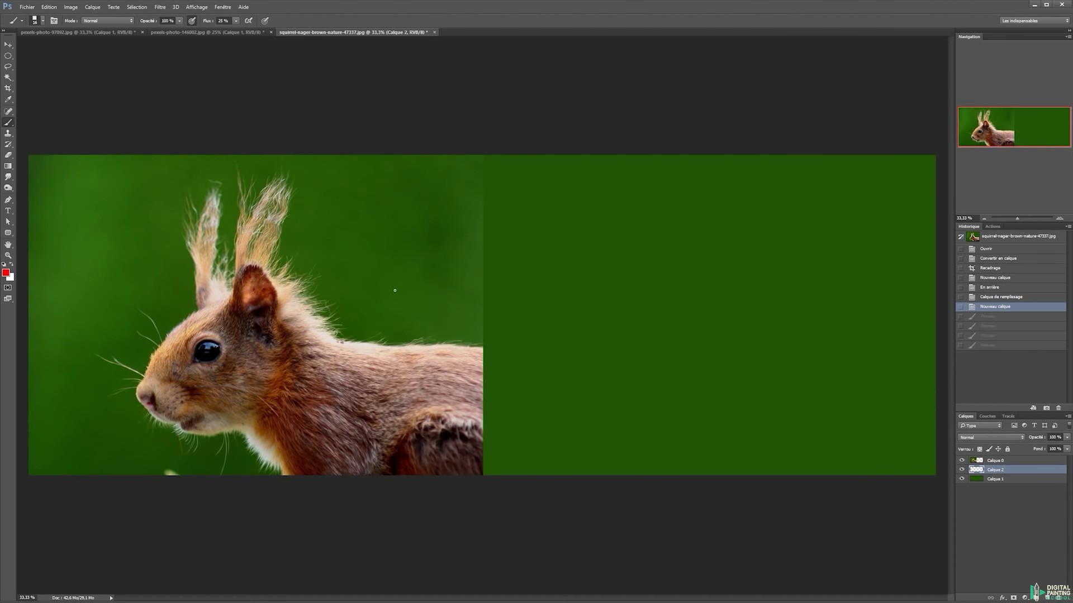
Draw a straight red line from the squirrel's nose to its forehead and move Calque 2 above the photo layer.
click(135, 389)
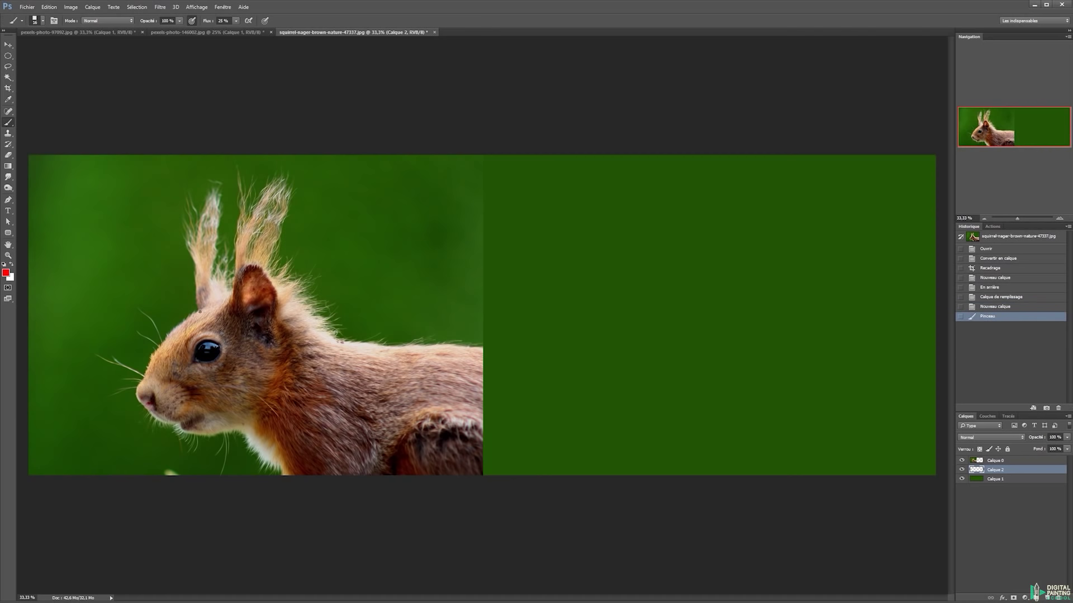
click(199, 312)
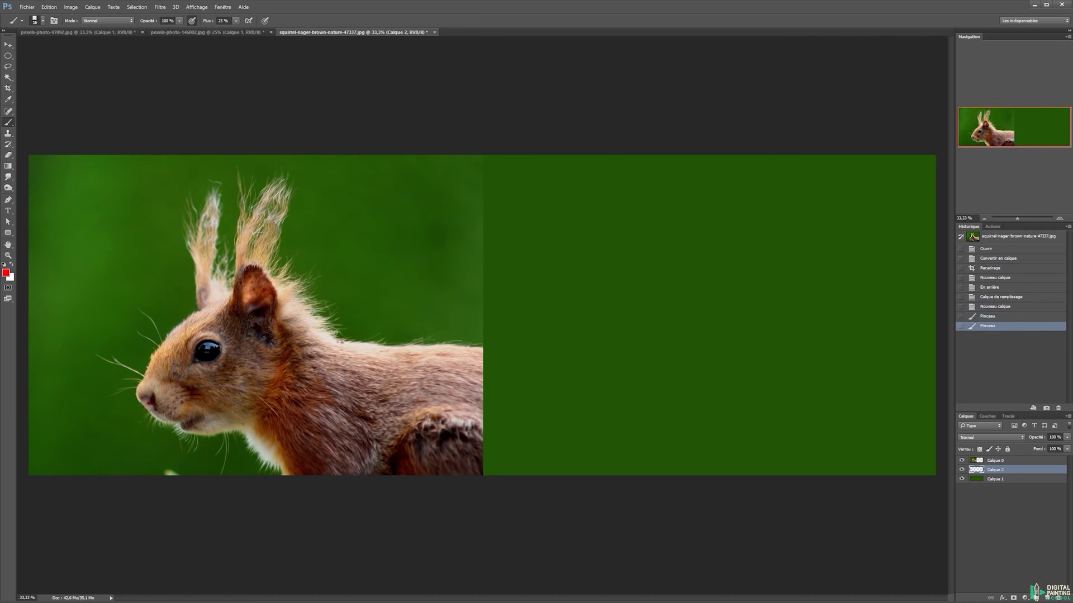
key(ctrl+bracketright)
click(277, 320)
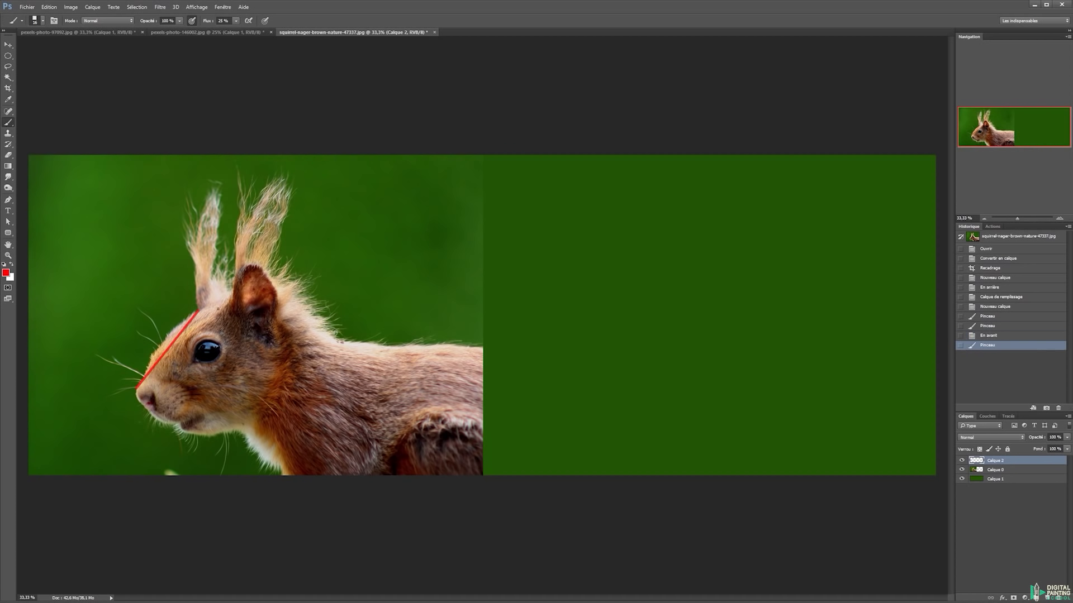
Close the red head outline with straight segments over the crown, back of the head, jaw, chin and muzzle.
shift+click(232, 299)
click(277, 315)
shift+click(276, 311)
shift+click(286, 367)
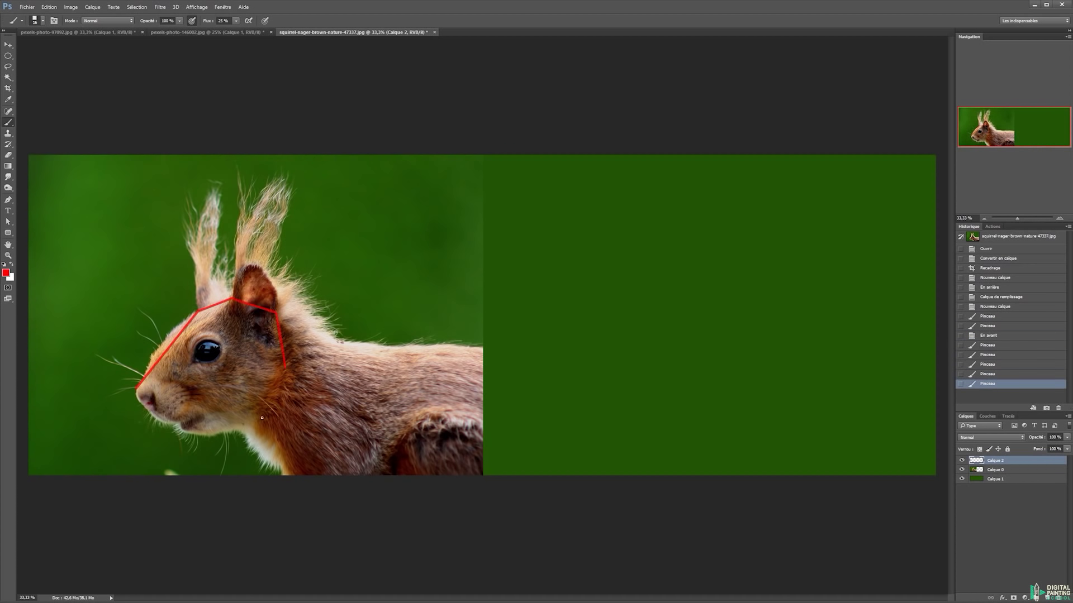
shift+click(246, 431)
shift+click(204, 436)
shift+click(187, 433)
shift+click(180, 425)
shift+click(157, 419)
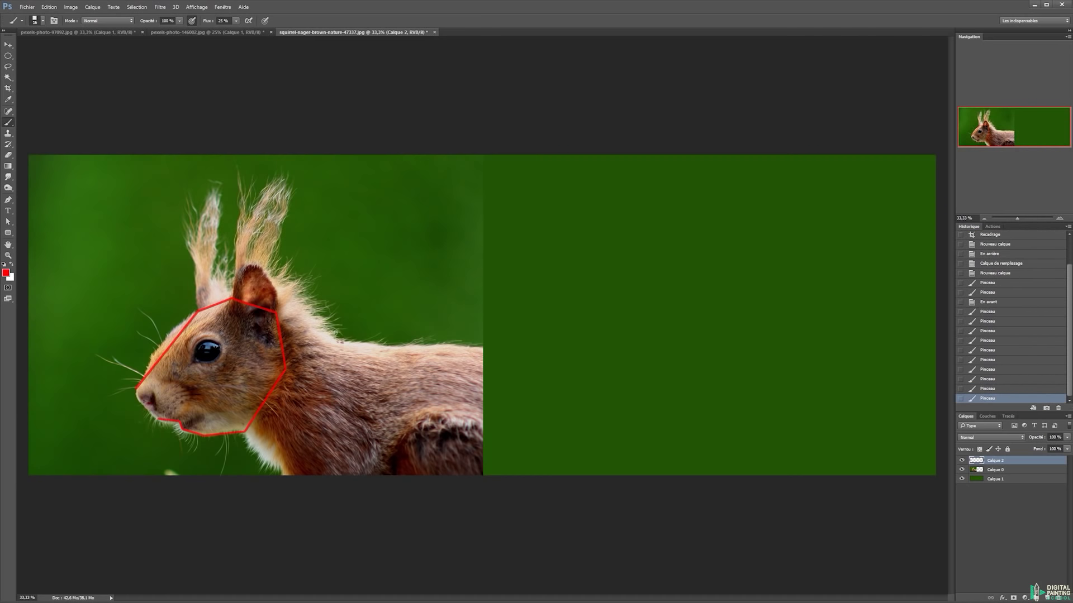
shift+click(138, 390)
Erase the red line crossing the near ear, then outline that ear in red with short dashes at its base.
key(e)
click(272, 311)
key(b)
mouse_move(234, 304)
mouse_down()
mouse_move(236, 280)
mouse_move(259, 266)
mouse_move(278, 290)
mouse_move(280, 319)
mouse_move(230, 319)
mouse_move(239, 327)
mouse_up()
drag(244, 329, 249, 335)
drag(252, 335, 252, 338)
drag(255, 336, 257, 341)
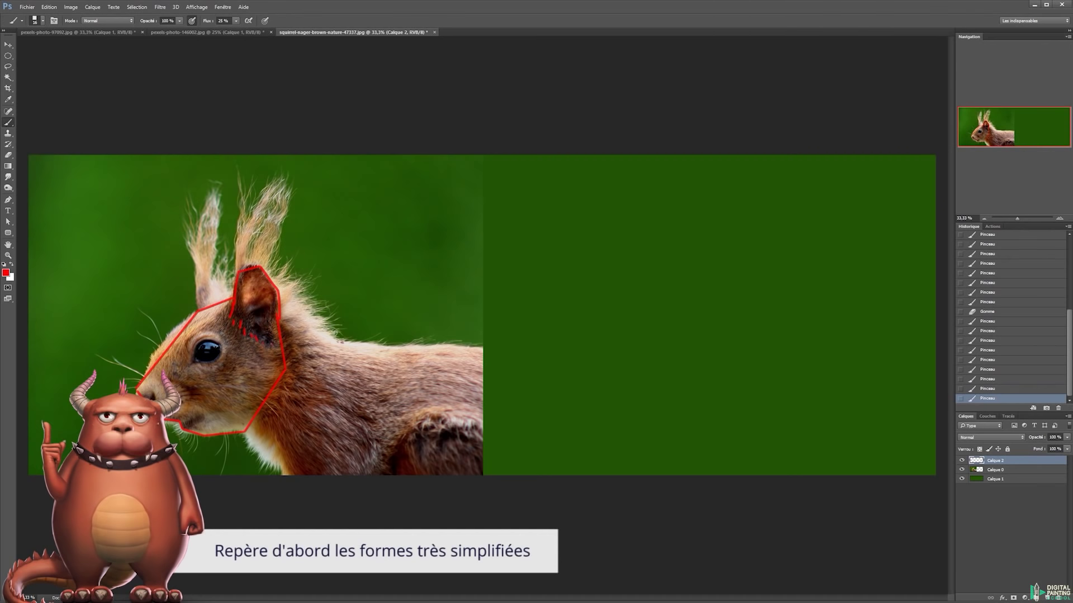
Outline both pointed ear tufts and trace the nape and back of the squirrel in red.
mouse_move(190, 265)
mouse_down()
mouse_move(214, 182)
mouse_move(212, 284)
mouse_move(227, 297)
mouse_move(269, 185)
mouse_move(284, 171)
mouse_up()
mouse_move(265, 269)
mouse_down()
mouse_move(293, 205)
mouse_move(284, 178)
mouse_up()
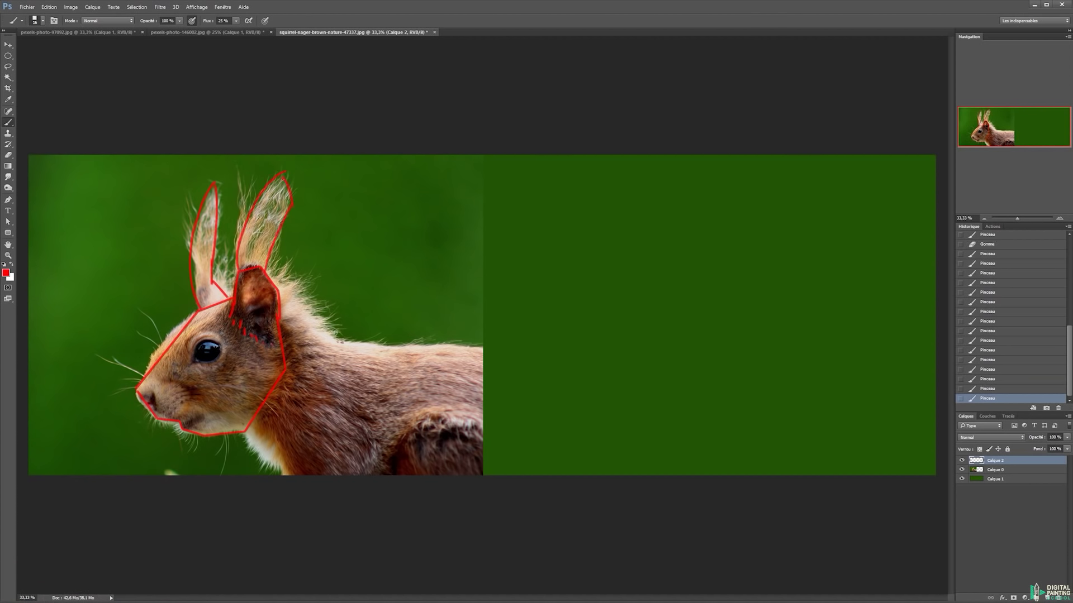
mouse_move(273, 279)
mouse_down()
mouse_move(330, 313)
mouse_move(333, 323)
mouse_move(323, 322)
mouse_move(350, 343)
mouse_move(342, 342)
mouse_move(480, 349)
mouse_up()
key(ctrl+z)
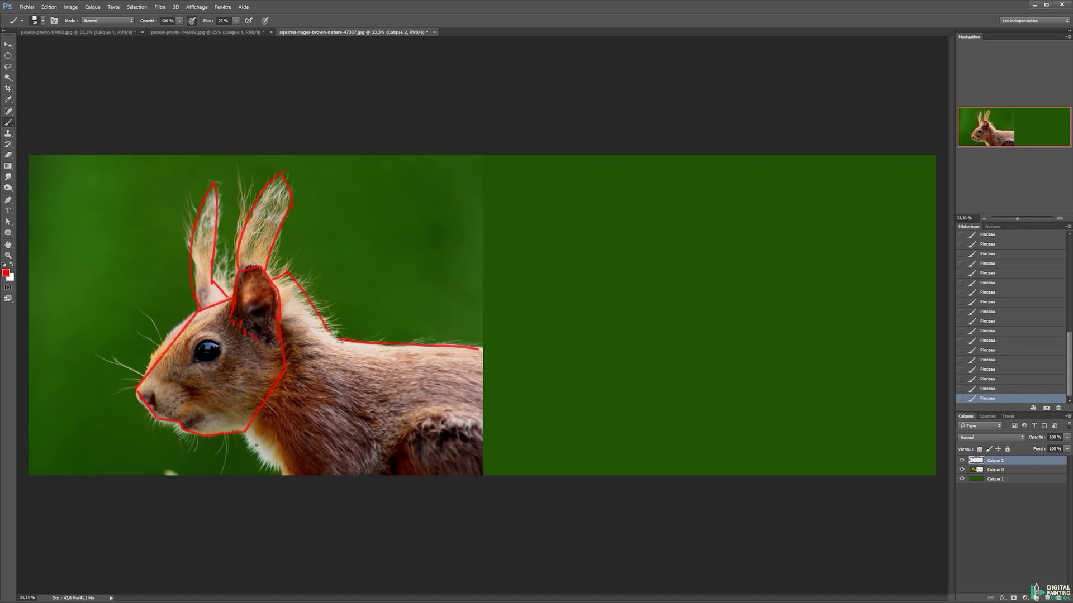
Trace the throat and the haunch curve in red, and erase the stroke running past the photo's edge.
drag(244, 432, 287, 466)
mouse_move(387, 473)
mouse_down()
mouse_move(429, 416)
mouse_move(513, 481)
mouse_move(488, 427)
mouse_move(500, 454)
mouse_up()
key(e)
key(b)
key(x)
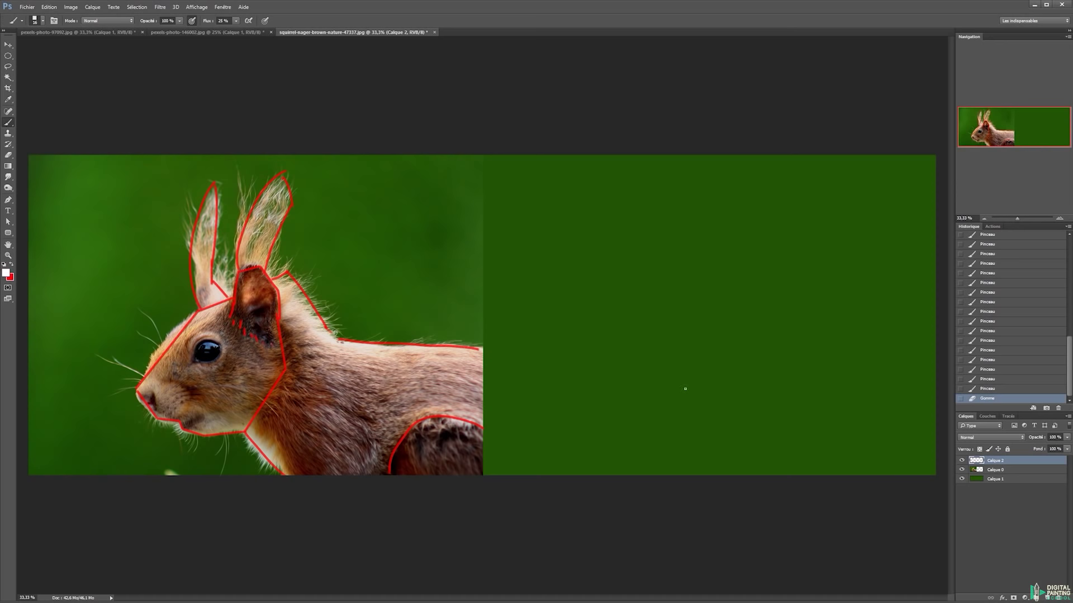
key(ctrl+shift+n)
key(Return)
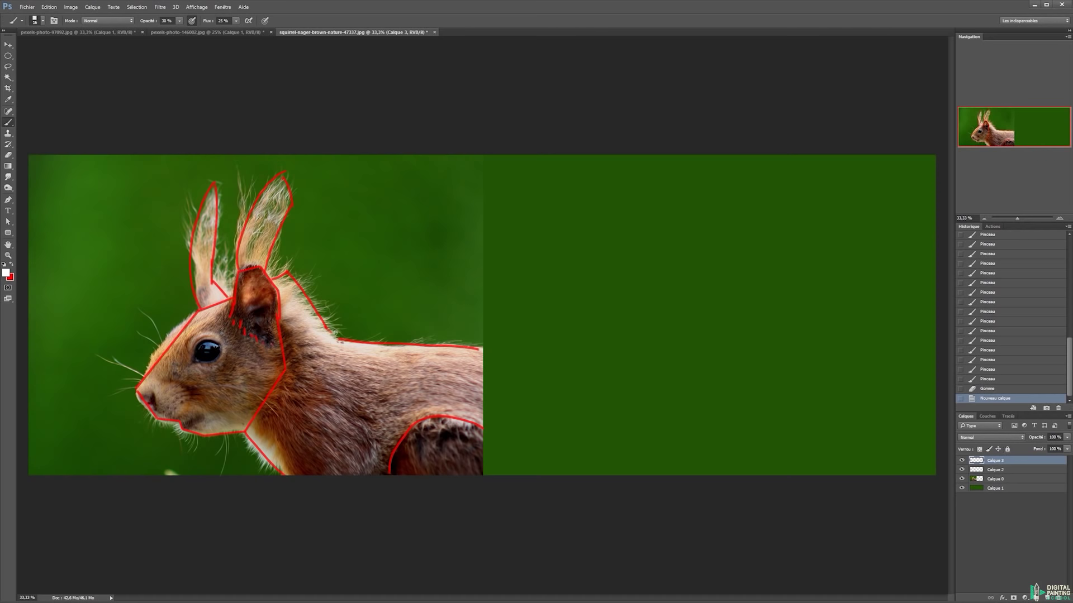
mouse_move(751, 270)
mouse_down()
mouse_move(614, 366)
mouse_move(709, 376)
mouse_up()
key(ctrl+z)
mouse_move(201, 306)
mouse_down()
mouse_move(179, 425)
mouse_move(235, 311)
mouse_move(197, 321)
mouse_up()
key(ctrl+z)
key(x)
key(ctrl+z)
key(x)
key(x)
drag(243, 304, 245, 324)
drag(245, 304, 247, 319)
key(ctrl+alt+z)
key(ctrl+alt+z)
key(ctrl+alt+z)
key(ctrl+alt+z)
key(ctrl+alt+z)
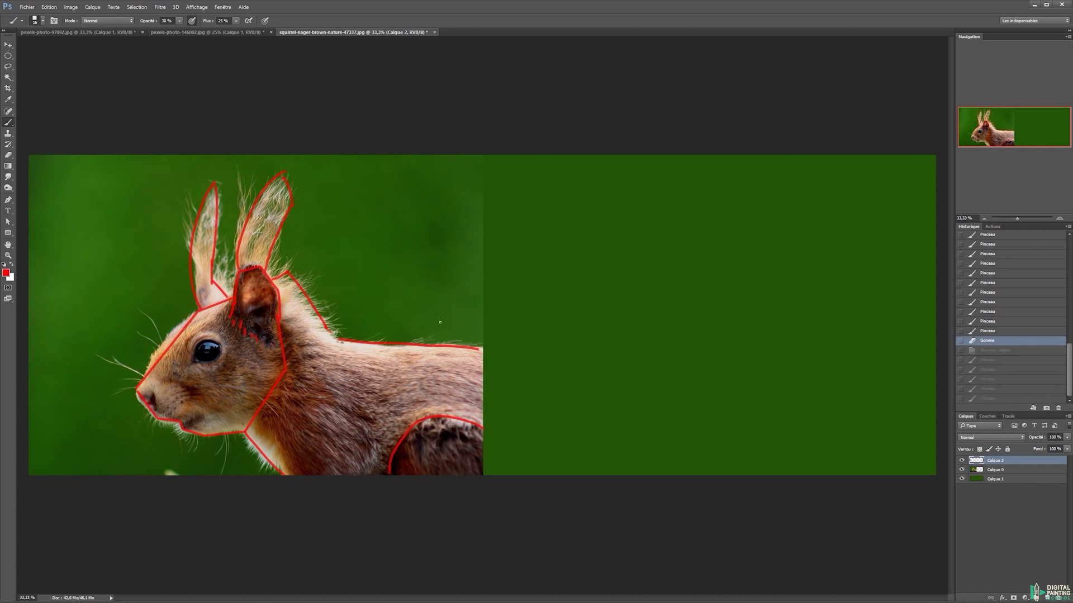
Switch the foreground colour to white and dab a small mark in the middle of the empty green area.
click(715, 313)
click(714, 314)
click(713, 313)
key(x)
click(713, 314)
click(712, 314)
click(712, 314)
click(713, 314)
click(713, 314)
key(e)
click(715, 314)
key(b)
click(713, 314)
click(713, 314)
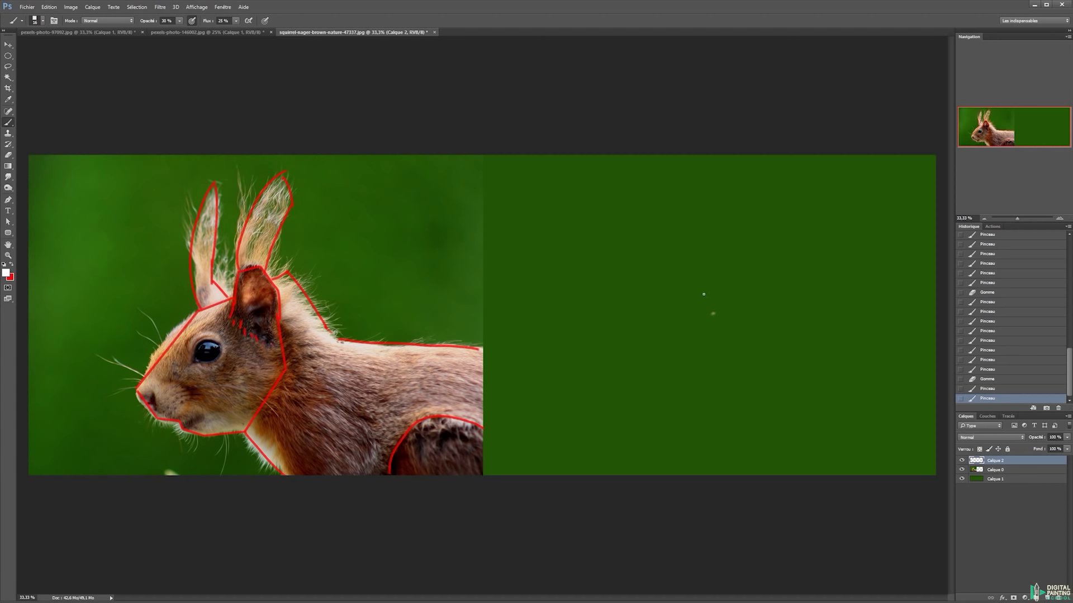
Sketch a faint tilted egg shape for the squirrel's head in the green area with light white strokes.
mouse_move(631, 430)
mouse_down()
mouse_move(699, 301)
mouse_move(768, 354)
mouse_move(743, 402)
mouse_move(704, 427)
mouse_up()
drag(783, 357, 670, 431)
drag(648, 431, 632, 424)
drag(634, 425, 620, 412)
drag(631, 423, 614, 396)
drag(622, 417, 620, 367)
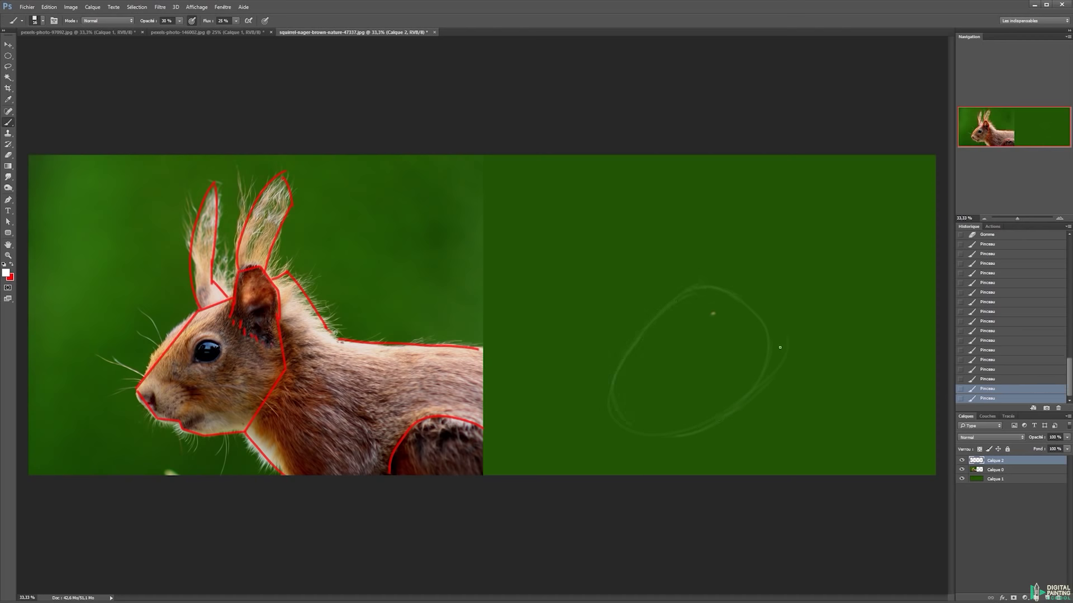
Adjust the chalk brush size and reinforce the back of the sketched head shape.
right_click(759, 302)
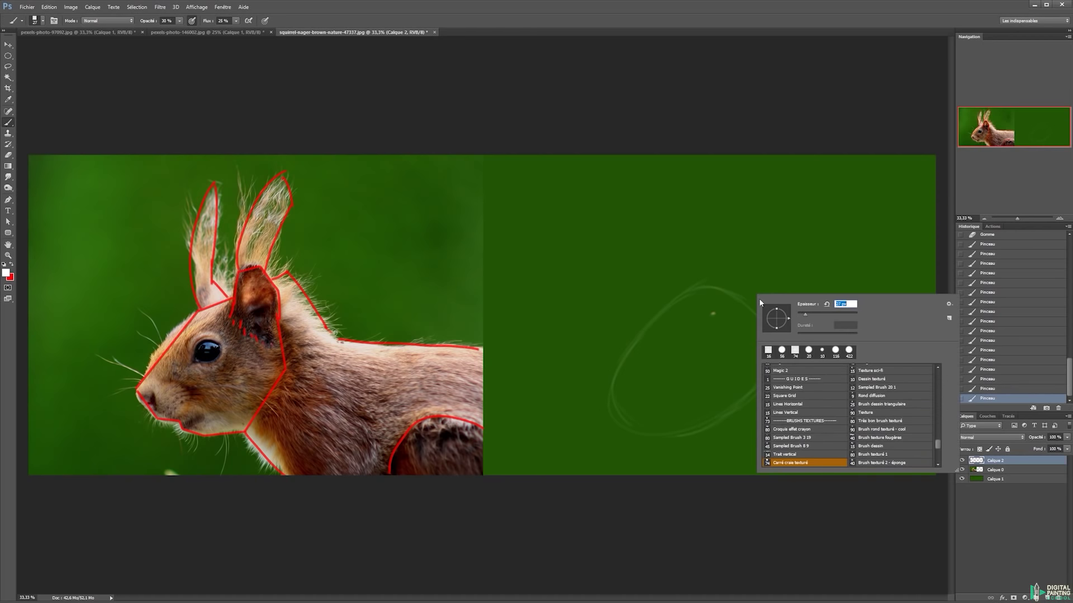
key(Up)
key(Return)
mouse_move(715, 285)
mouse_down()
mouse_move(783, 355)
mouse_move(738, 304)
mouse_move(747, 301)
mouse_move(778, 352)
mouse_up()
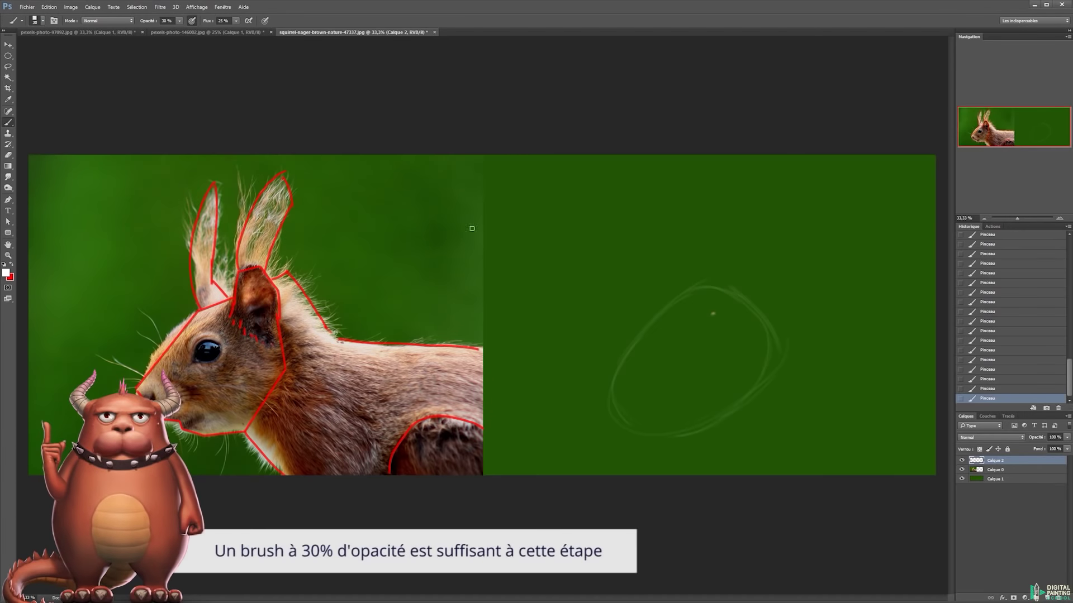
right_click(752, 321)
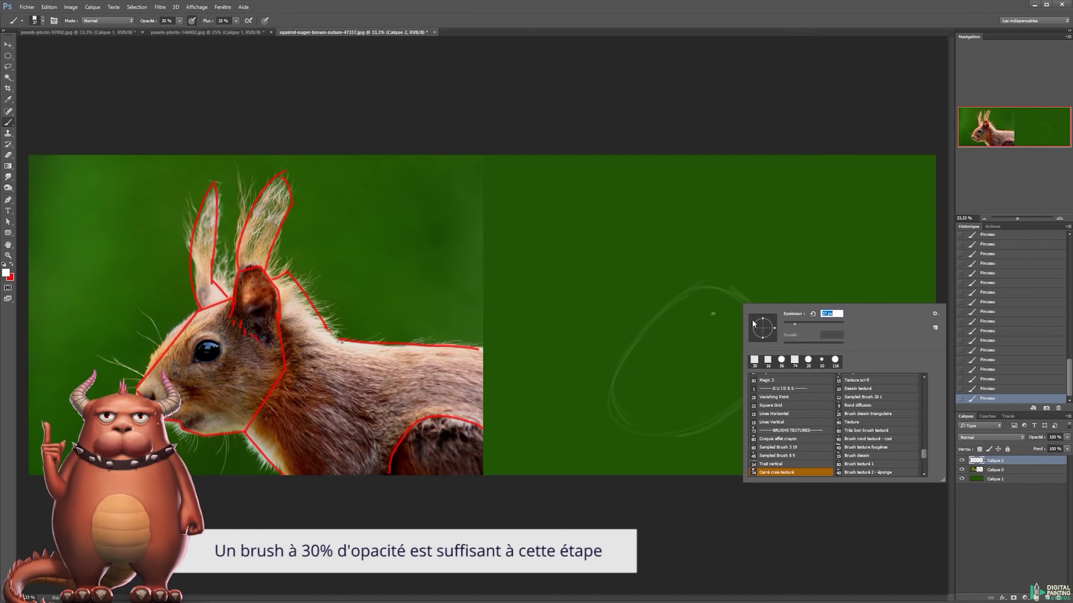
key(Return)
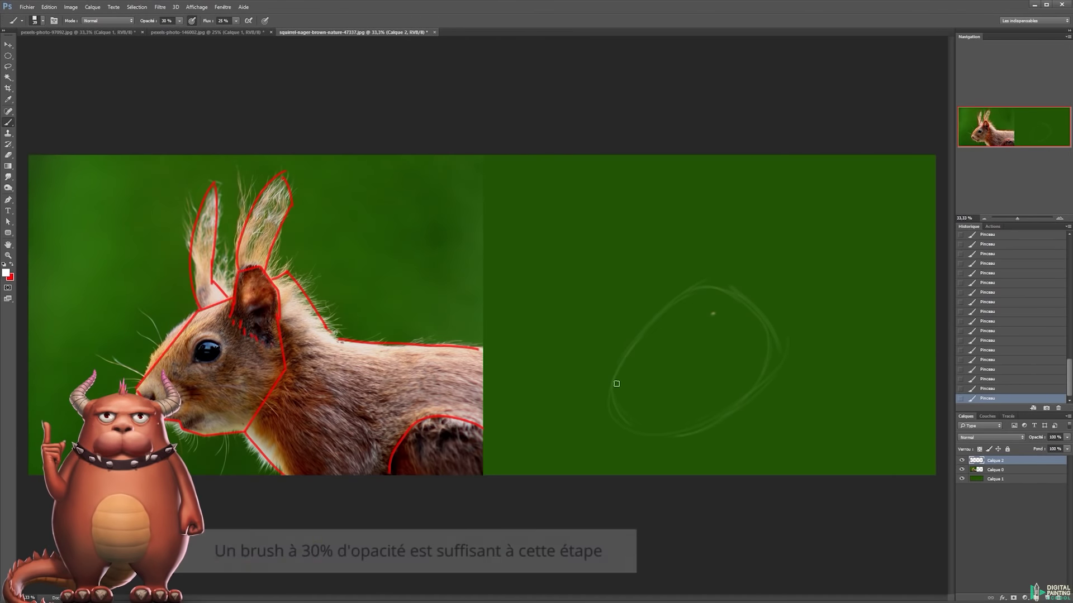
Go over the forehead and snout line of the sketched head with stronger white strokes.
drag(719, 284, 651, 311)
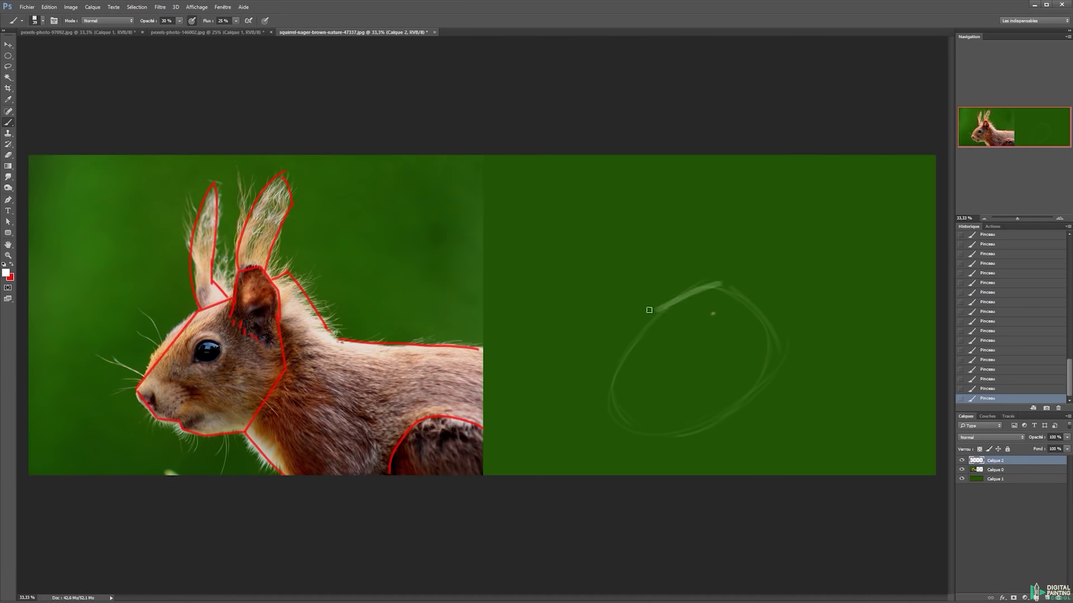
key(ctrl+z)
drag(721, 287, 676, 299)
mouse_move(643, 332)
mouse_down()
mouse_move(608, 394)
mouse_move(680, 297)
mouse_up()
key(ctrl+z)
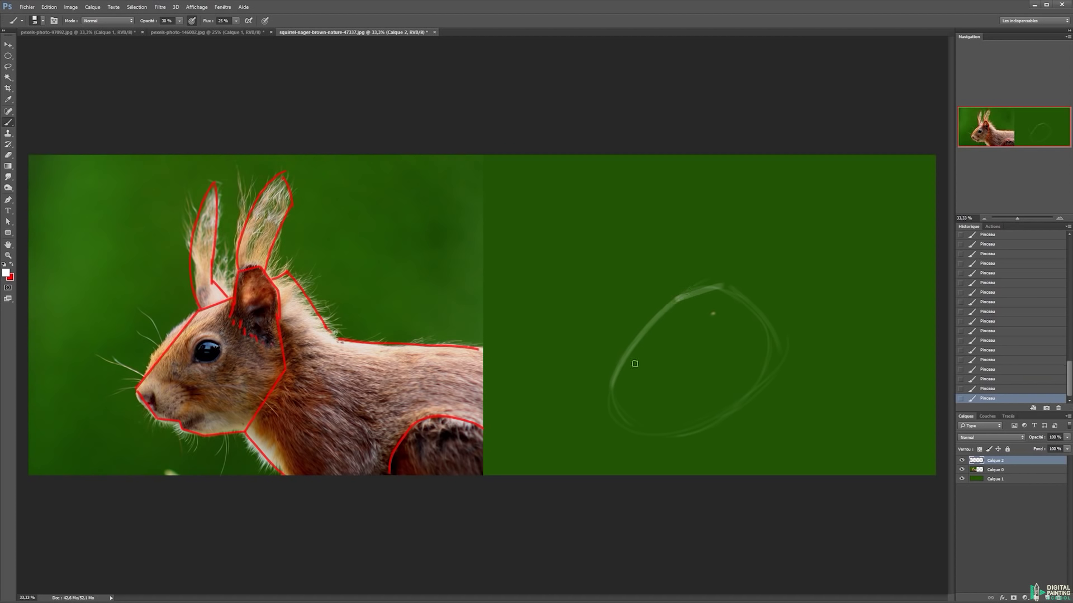
Draw the muzzle tip, mouth notch and chin along the lower end of the sketched head.
drag(611, 402, 642, 431)
mouse_move(642, 433)
mouse_down()
mouse_move(712, 435)
mouse_move(716, 425)
mouse_up()
key(ctrl+z)
drag(643, 428, 651, 430)
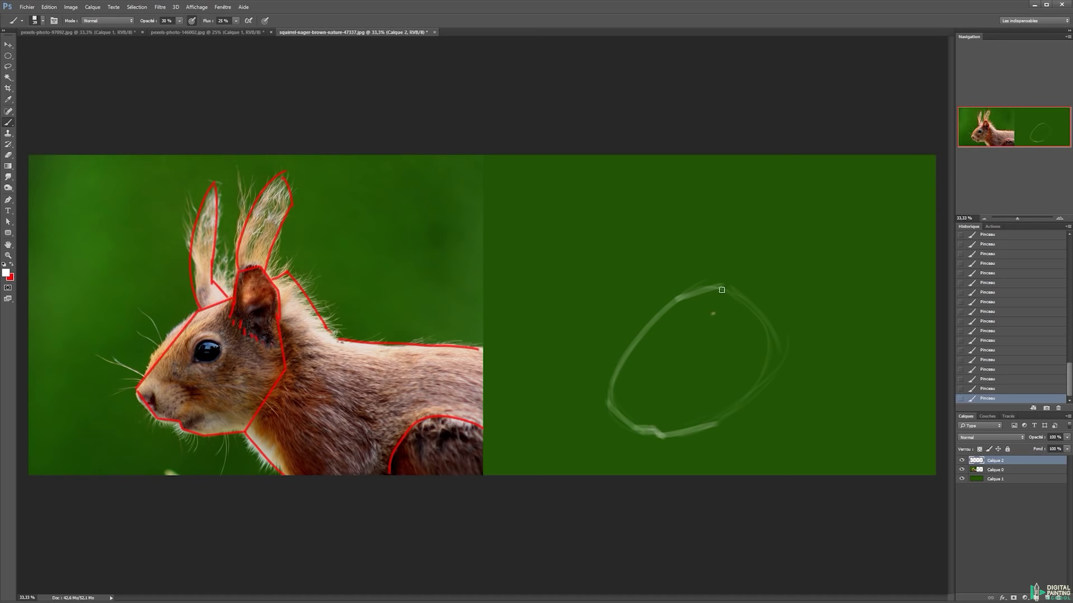
Redraw the jaw and the back of the sketched head with straight, angular white strokes.
mouse_move(727, 286)
mouse_down()
mouse_move(596, 371)
mouse_move(733, 317)
mouse_move(603, 392)
mouse_move(773, 302)
mouse_up()
key(ctrl+z)
key(ctrl+alt+z)
key(ctrl+alt+z)
mouse_move(712, 425)
mouse_down()
mouse_move(764, 363)
mouse_move(707, 431)
mouse_up()
key(ctrl+z)
drag(755, 296, 772, 350)
Outline the near ear on the sketched head and add short dashes along its base.
mouse_move(720, 292)
mouse_down()
mouse_move(761, 320)
mouse_move(764, 282)
mouse_up()
key(ctrl+z)
key(ctrl+z)
mouse_move(716, 306)
mouse_down()
mouse_move(725, 263)
mouse_move(753, 254)
mouse_move(767, 281)
mouse_move(724, 262)
mouse_up()
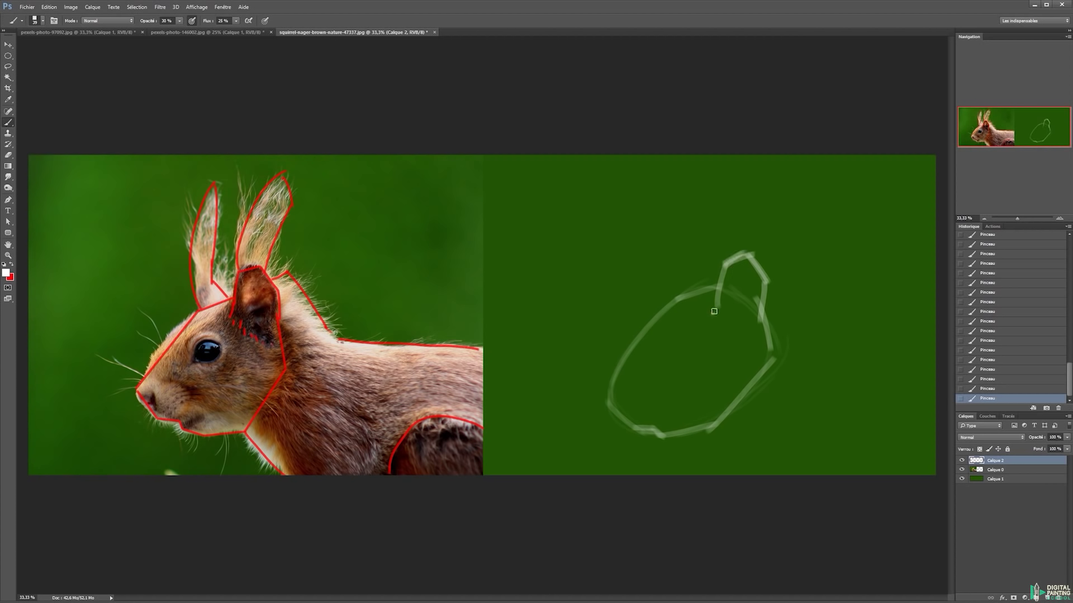
mouse_move(722, 311)
mouse_down()
mouse_move(734, 330)
mouse_move(764, 333)
mouse_up()
Draw the curved front edge of the far ear tuft rising from the forehead and mark its tip with a dot.
mouse_move(726, 282)
mouse_down()
mouse_move(716, 304)
mouse_move(709, 190)
mouse_up()
key(ctrl+z)
drag(681, 291, 707, 188)
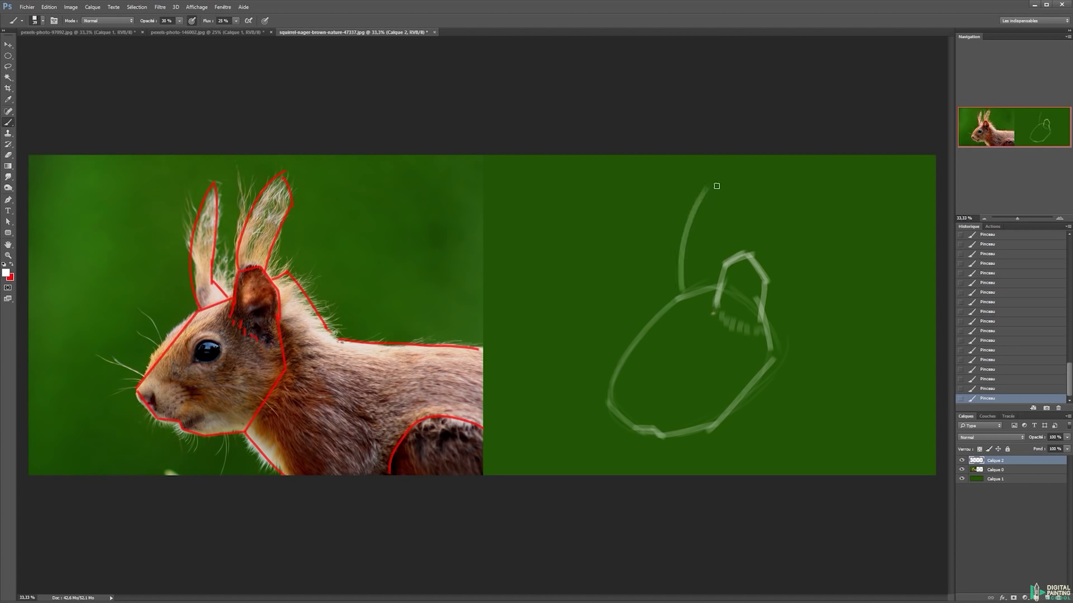
click(713, 183)
Reinforce the far ear tuft's curve and draw a short vertical mark from the photo's upper edge to the ear tip's level.
shift+click(559, 182)
drag(526, 189, 194, 187)
key(ctrl+z)
drag(681, 263, 711, 184)
drag(193, 157, 192, 184)
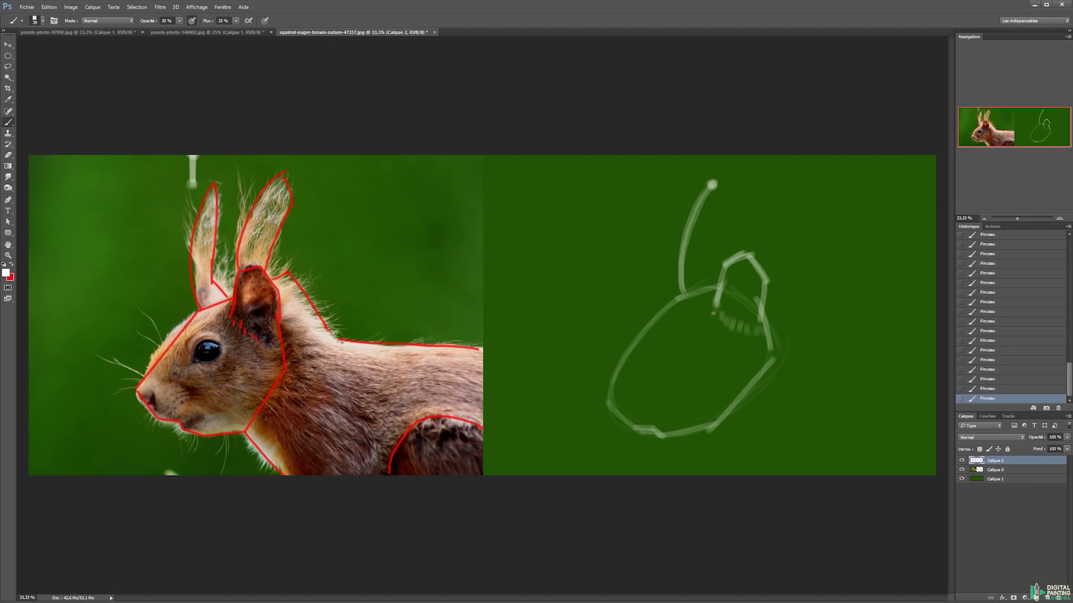
drag(713, 156, 713, 180)
key(ctrl+z)
key(ctrl+z)
Draw two long horizontal guide lines across the green area at the levels of the two ear tuft tips.
mouse_move(583, 183)
mouse_down()
mouse_move(877, 192)
mouse_move(534, 199)
mouse_move(716, 200)
mouse_up()
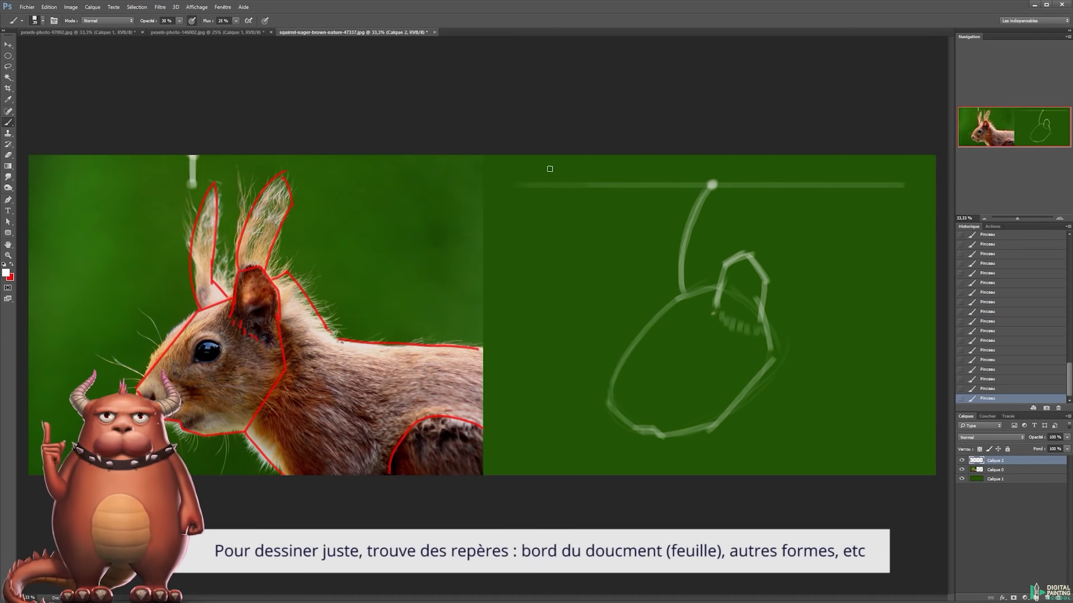
drag(543, 169, 899, 169)
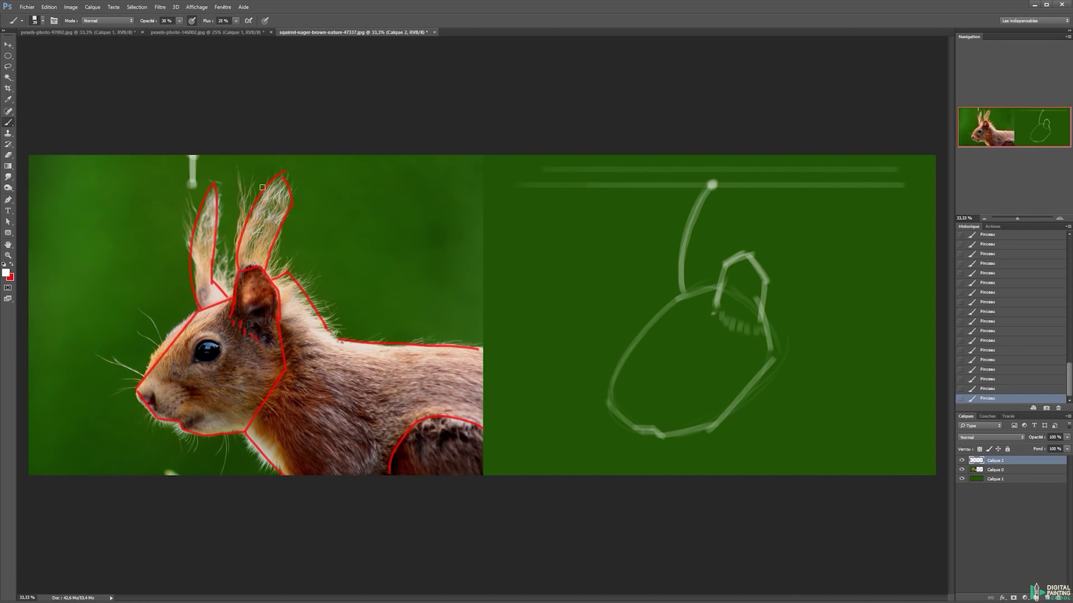
key(x)
mouse_move(256, 267)
mouse_down()
mouse_move(256, 172)
mouse_move(288, 166)
mouse_up()
drag(288, 166, 281, 172)
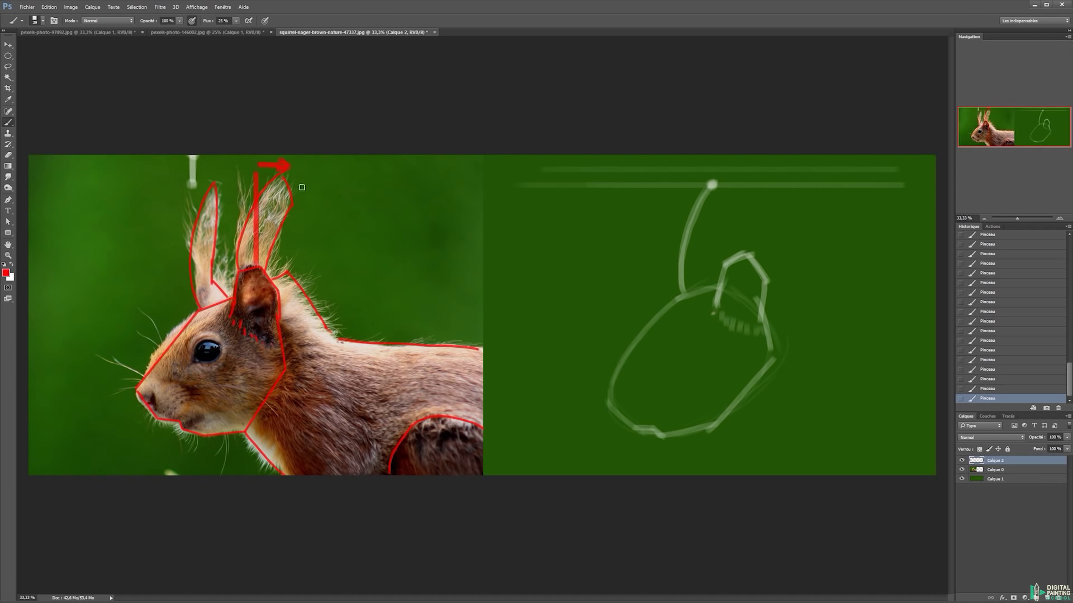
key(ctrl+alt+z)
key(ctrl+alt+z)
key(ctrl+alt+z)
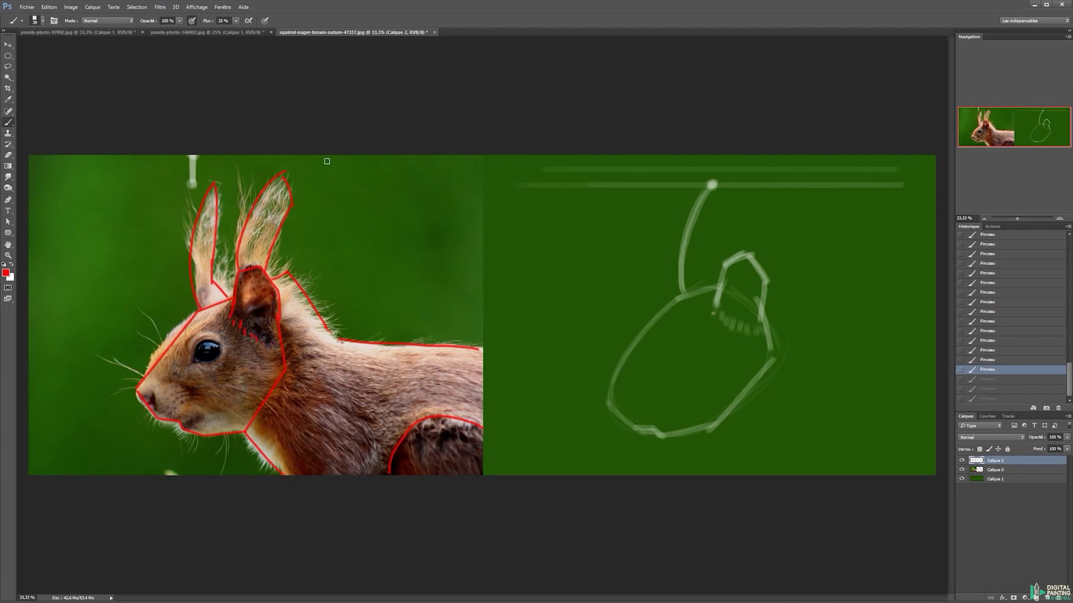
key(x)
Mark the top of the sketched near ear and its tuft's tip on the upper guide line with white dots.
click(741, 255)
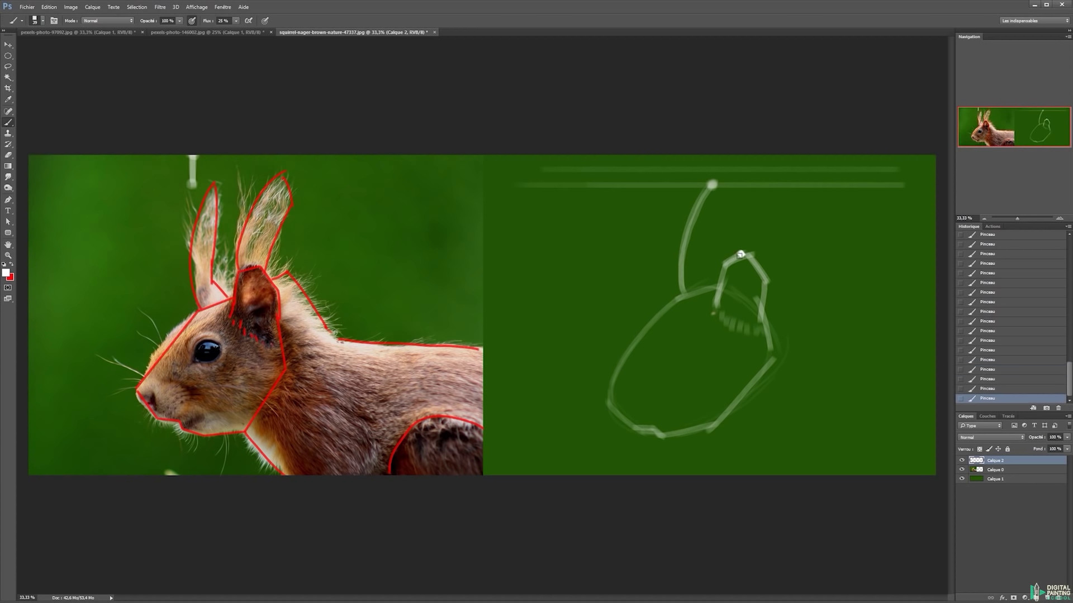
mouse_move(740, 255)
mouse_down()
mouse_move(741, 169)
mouse_move(776, 171)
mouse_up()
key(ctrl+alt+z)
key(ctrl+alt+z)
click(774, 170)
key(ctrl+alt+z)
key(ctrl+alt+z)
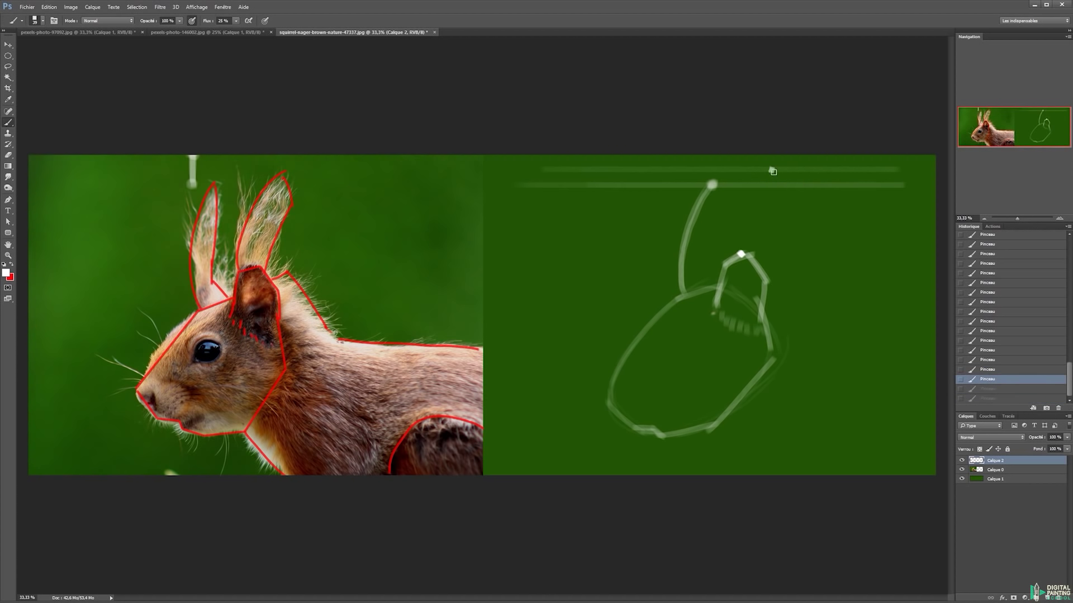
key(ctrl+shift+z)
key(ctrl+shift+z)
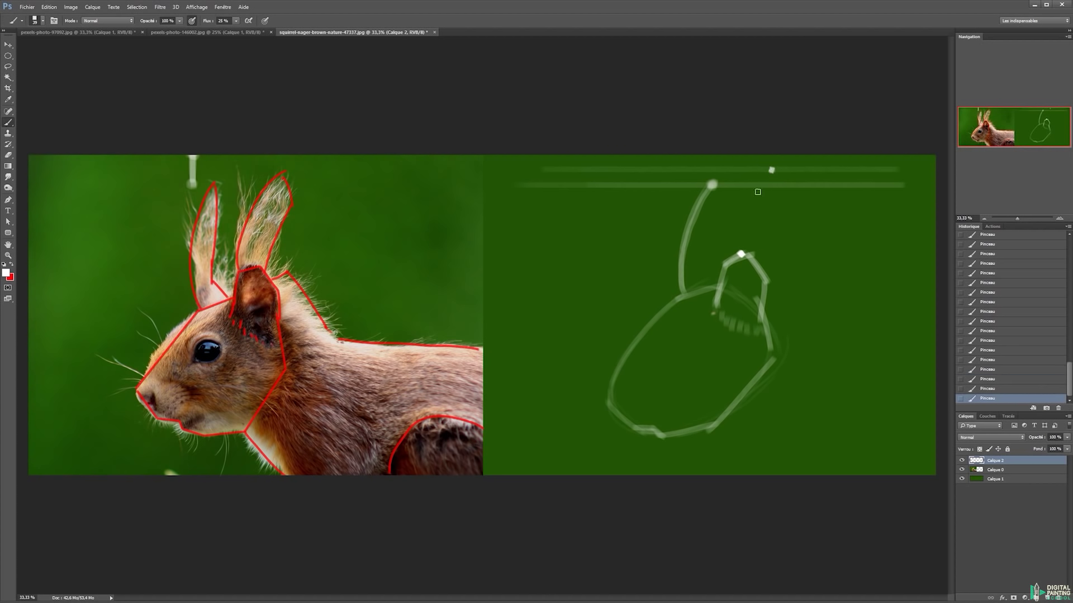
Outline the near ear tuft from the ear's top to the upper guide line and back down, and add the far tuft's back edge.
drag(741, 254, 771, 171)
key(ctrl+alt+z)
drag(741, 254, 773, 164)
drag(761, 264, 788, 200)
mouse_move(772, 163)
mouse_down()
mouse_move(793, 203)
mouse_move(780, 234)
mouse_up()
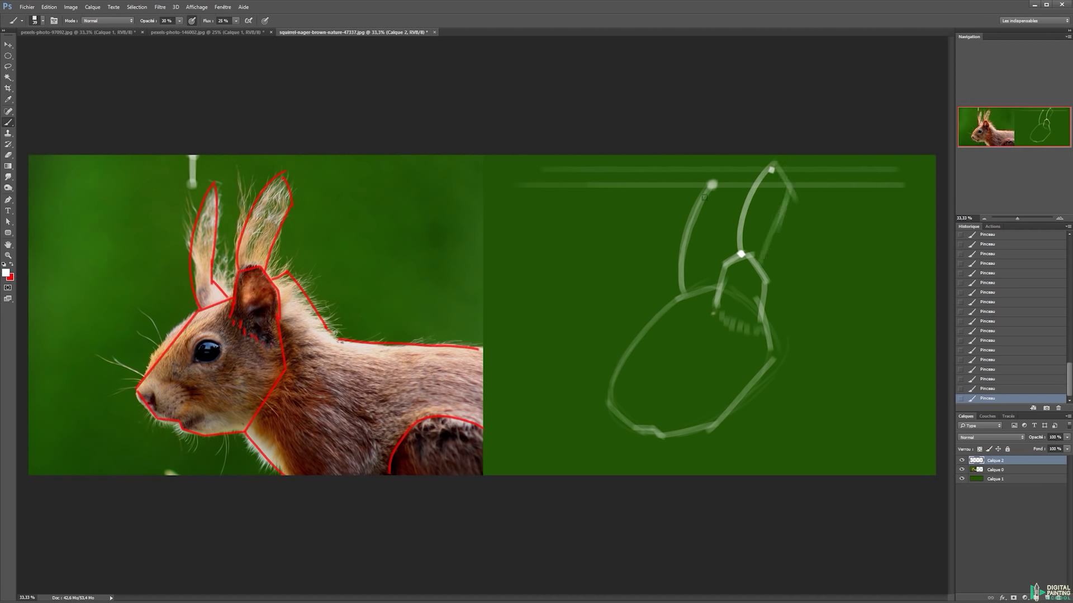
mouse_move(711, 185)
mouse_down()
mouse_move(706, 268)
mouse_move(720, 283)
mouse_up()
Draw the angular nape line from behind the near ear down to the shoulder and continue it along the squirrel's back.
drag(765, 277, 785, 270)
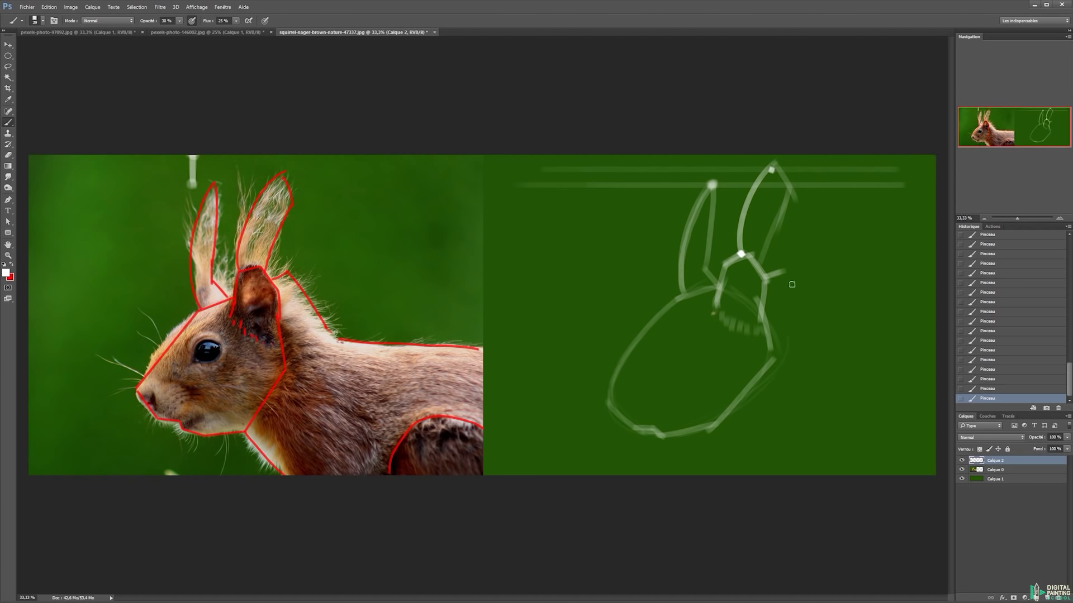
drag(784, 273, 825, 349)
key(ctrl+z)
drag(785, 274, 824, 343)
drag(823, 342, 939, 363)
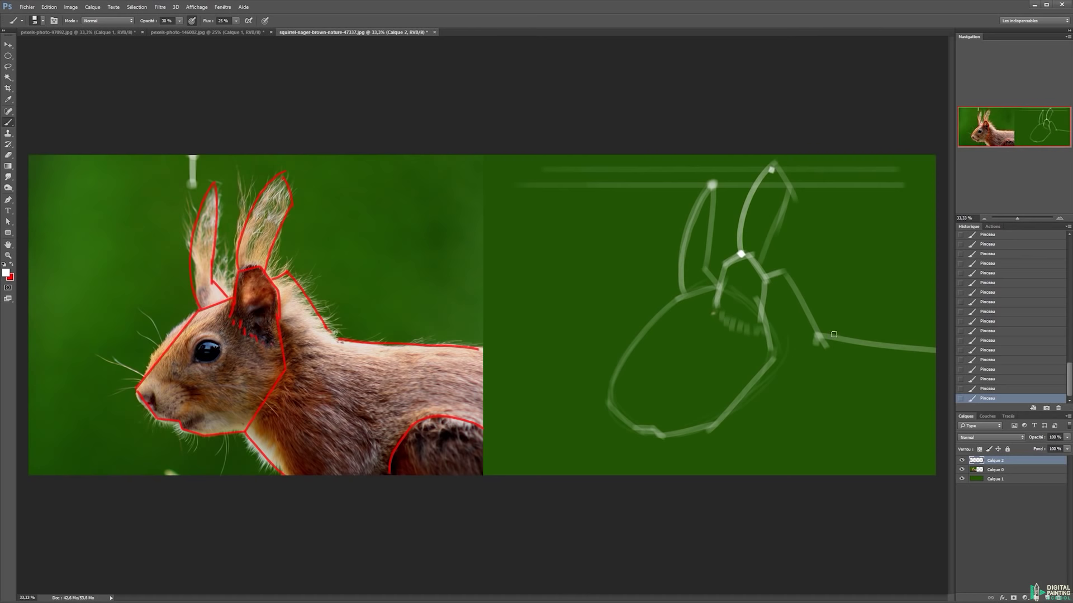
Select the whole white sketch, shift it left, rotate it slightly and deselect it.
key(l)
mouse_move(494, 240)
mouse_down()
mouse_move(933, 246)
mouse_move(493, 252)
mouse_up()
key(v)
drag(716, 334, 685, 335)
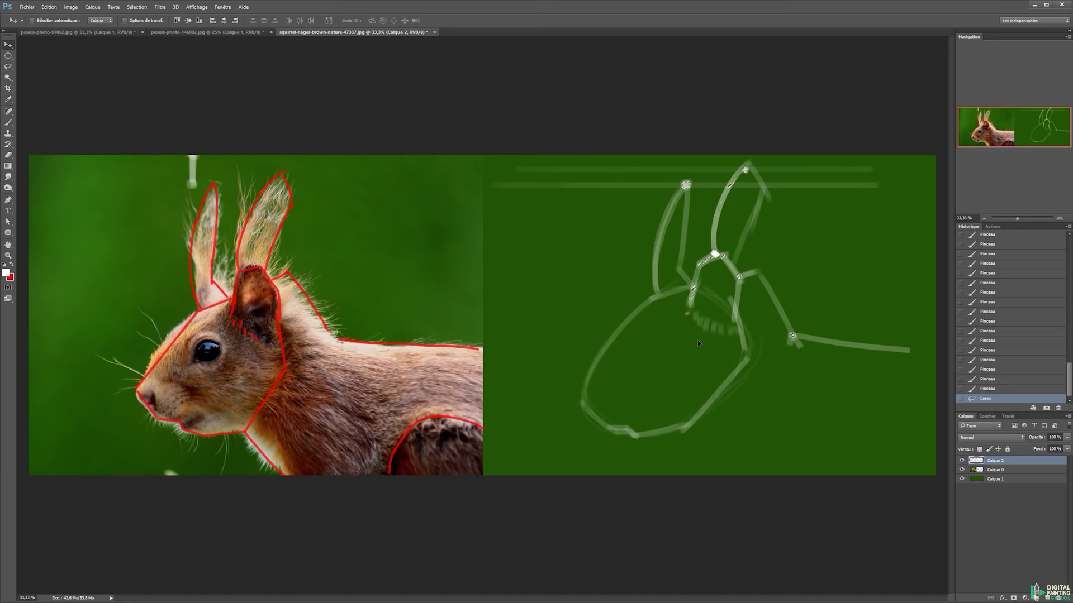
key(ctrl+t)
drag(486, 440, 493, 436)
key(Return)
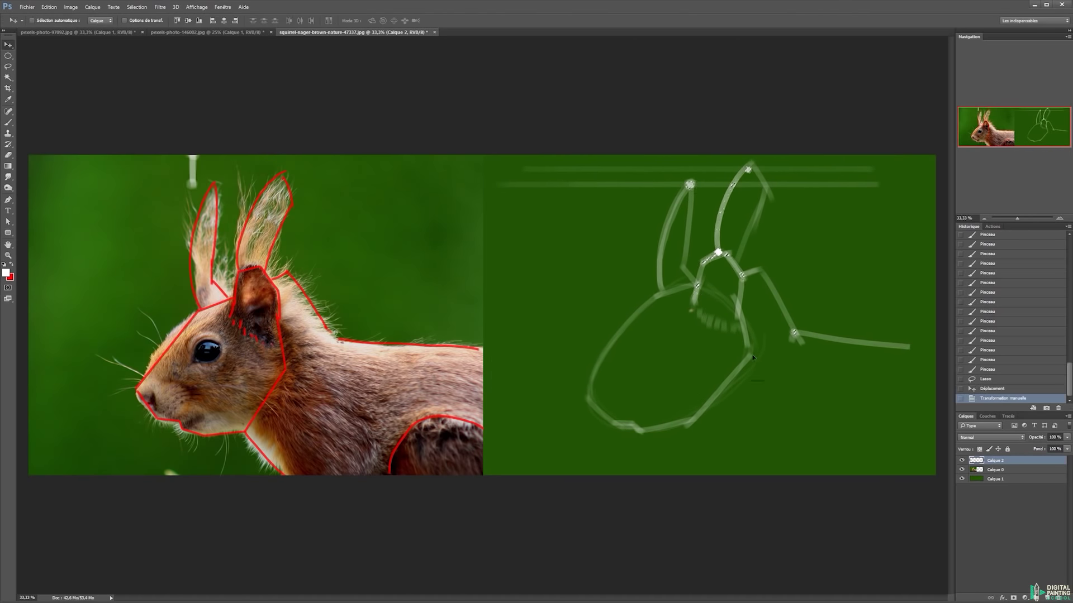
key(ctrl+d)
key(ctrl+z)
key(shift+Left)
key(shift+Left)
key(shift+Left)
key(ctrl+d)
Extend the back line to the canvas's right edge and draw the throat line from the jaw corner down to the lower edge.
key(b)
mouse_move(900, 346)
mouse_down()
mouse_move(953, 359)
mouse_move(933, 351)
mouse_up()
click(688, 427)
click(688, 427)
drag(688, 427, 732, 486)
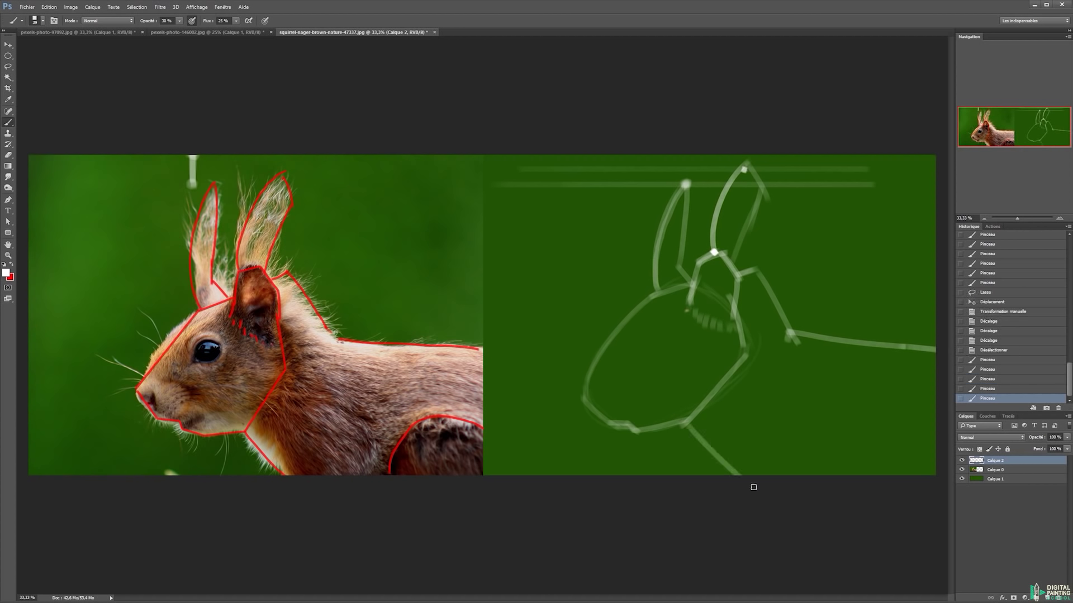
drag(689, 423, 758, 495)
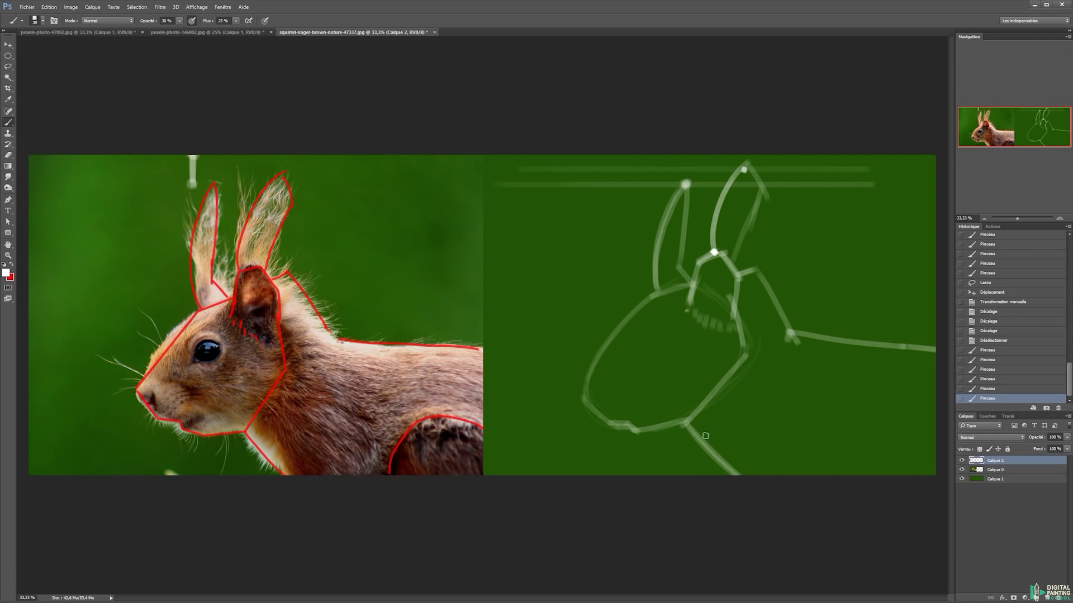
Draw the curved haunch outline in the sketch's lower right corner, redoing the stroke until its shape matches the photo.
drag(860, 472, 939, 485)
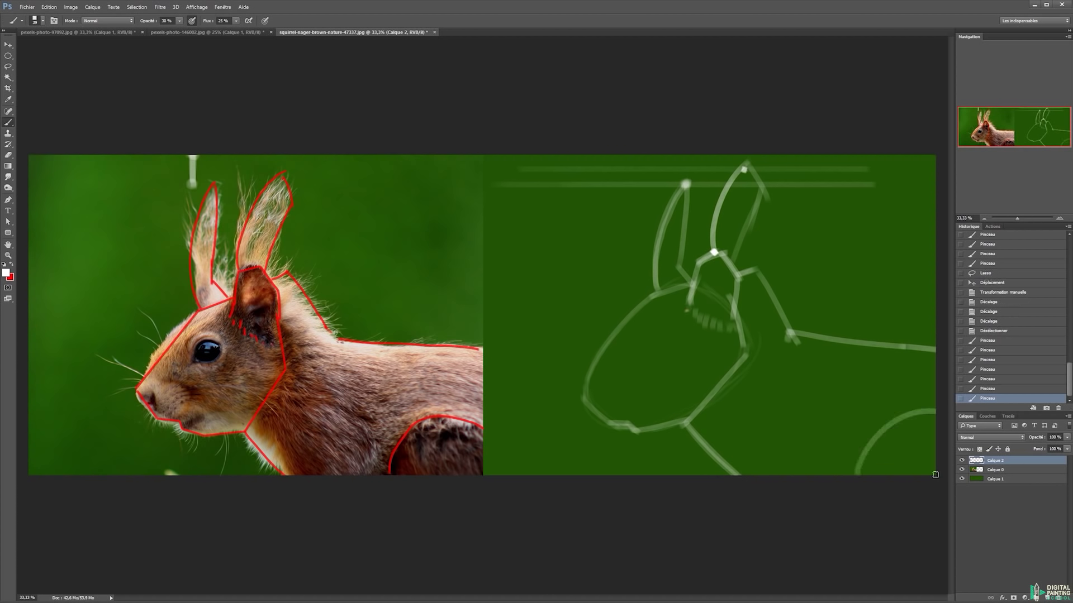
key(ctrl+z)
drag(852, 474, 940, 482)
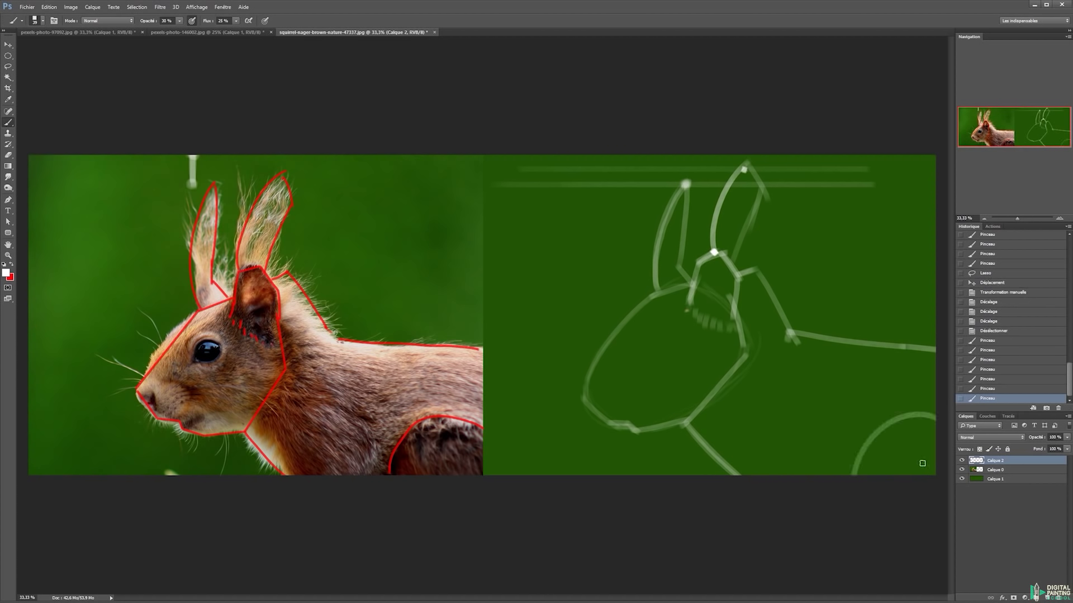
key(ctrl+z)
mouse_move(849, 476)
mouse_down()
mouse_move(871, 432)
mouse_move(939, 428)
mouse_up()
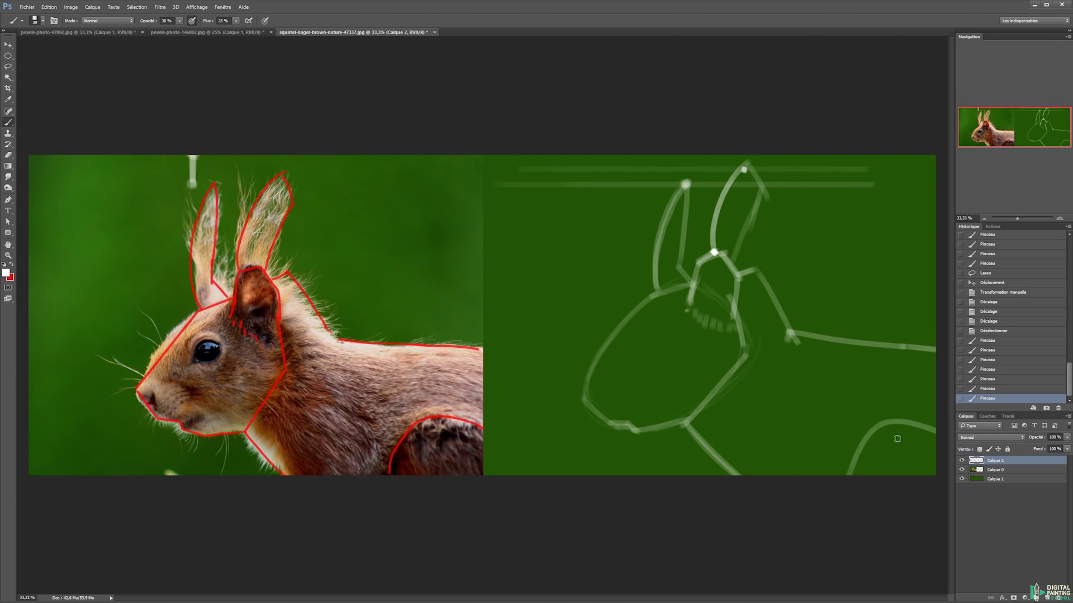
key(ctrl+z)
drag(836, 476, 939, 428)
key(ctrl+z)
drag(837, 476, 939, 428)
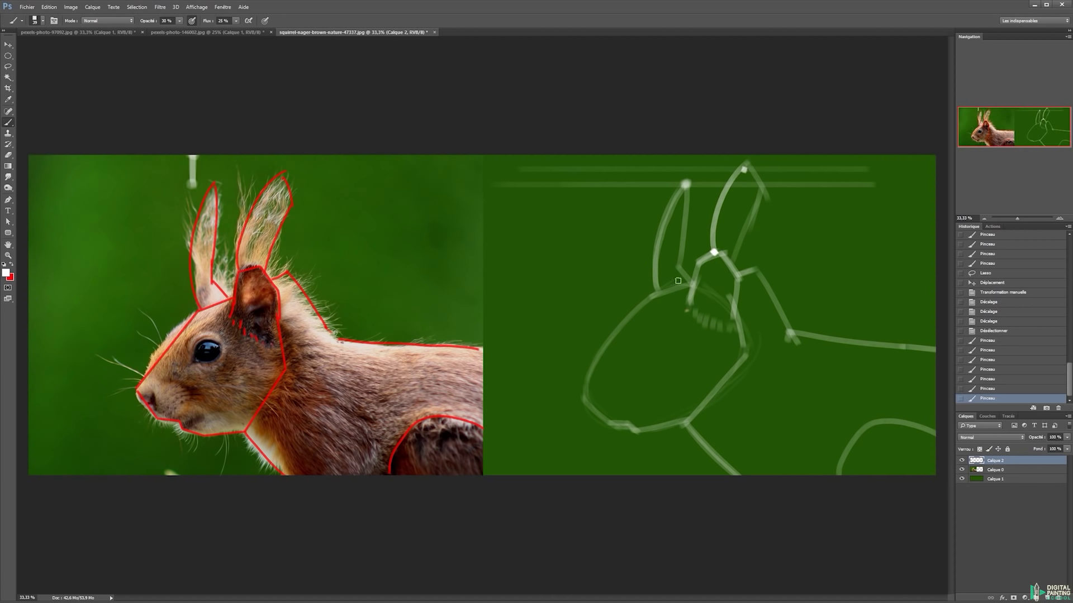
Strengthen the base of the near ear's front edge and add an inner line to the far ear tuft.
drag(686, 311, 686, 299)
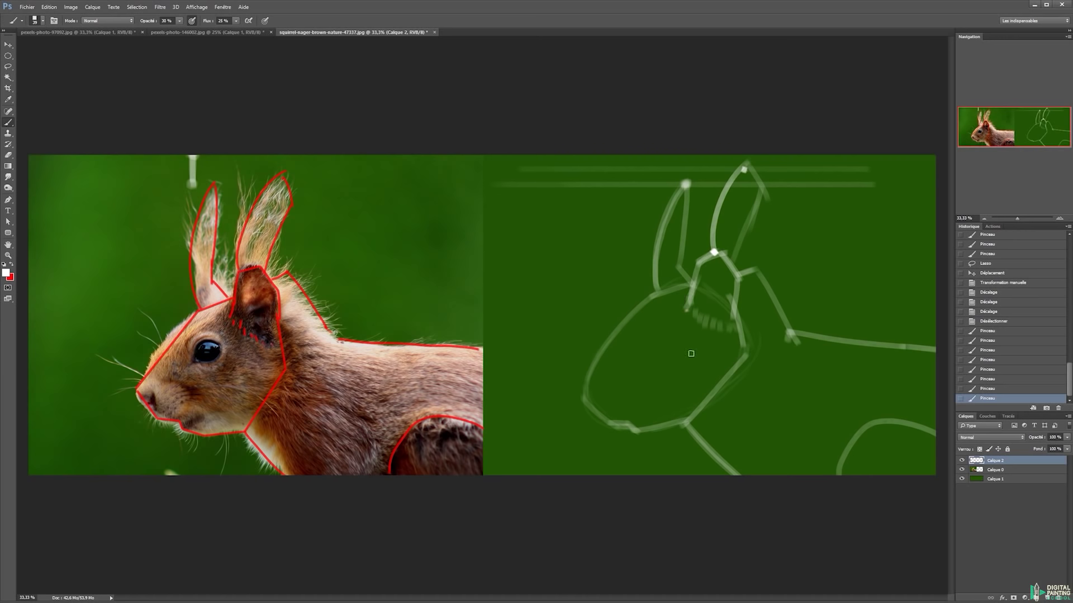
drag(667, 225, 674, 265)
drag(755, 319, 934, 401)
key(ctrl+z)
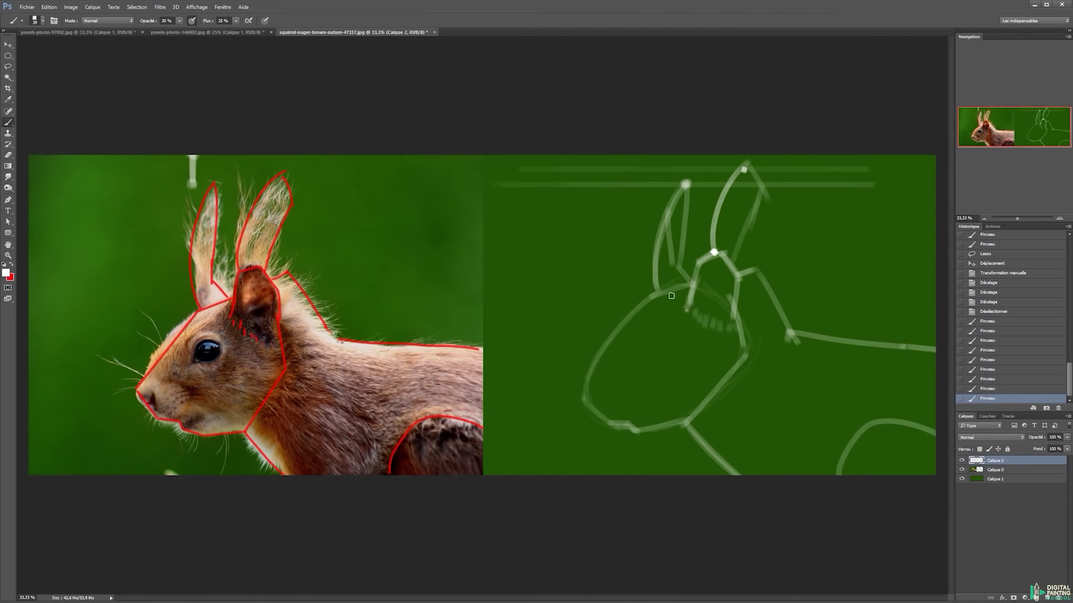
Add a new layer above the white sketch layer.
key(ctrl+shift+n)
key(Return)
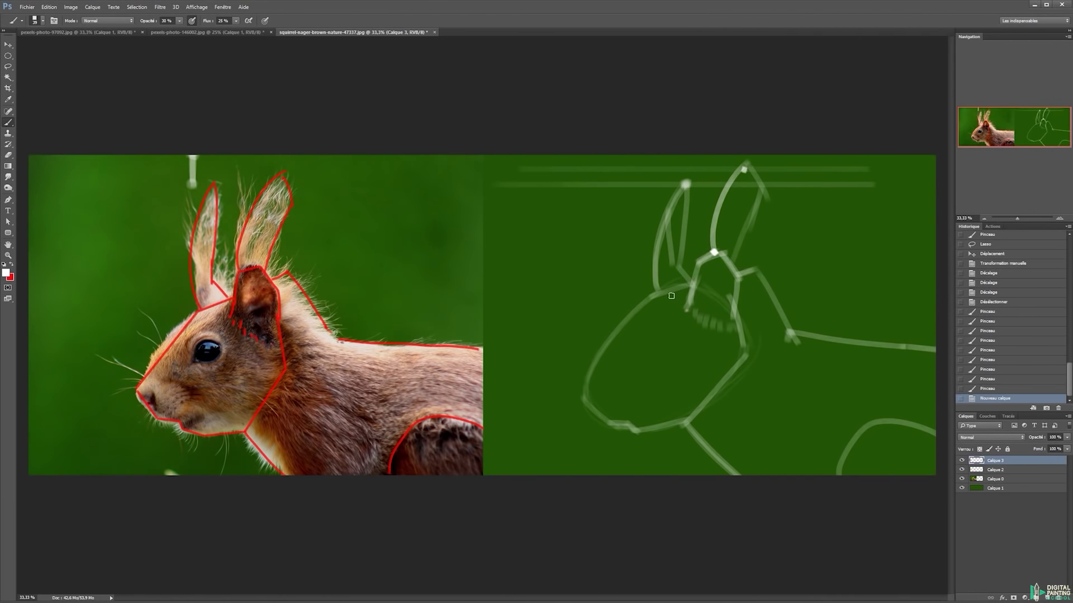
right_click(781, 260)
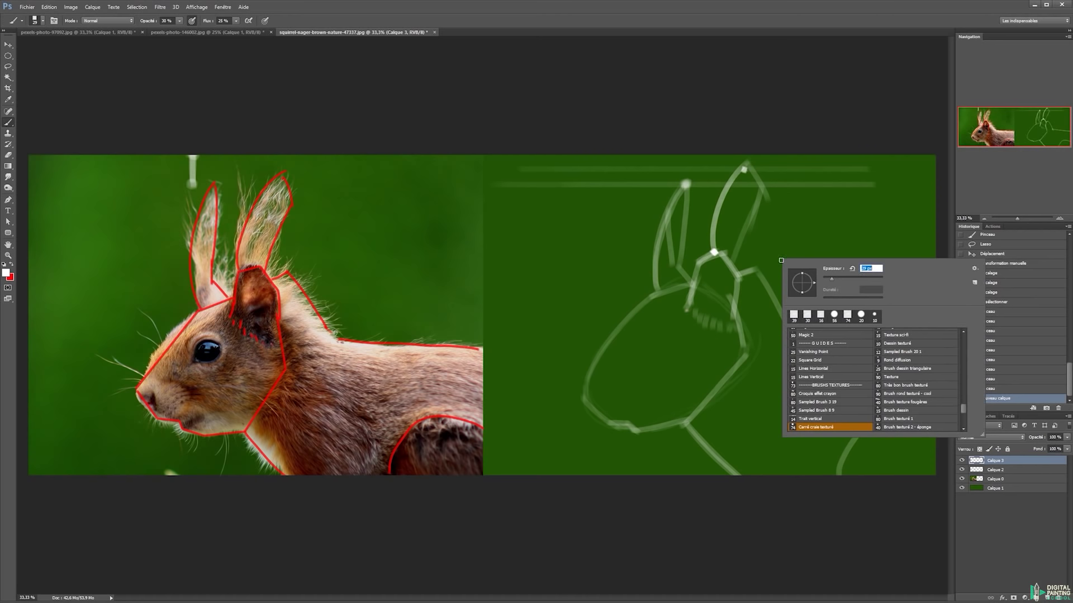
key(Escape)
key(v)
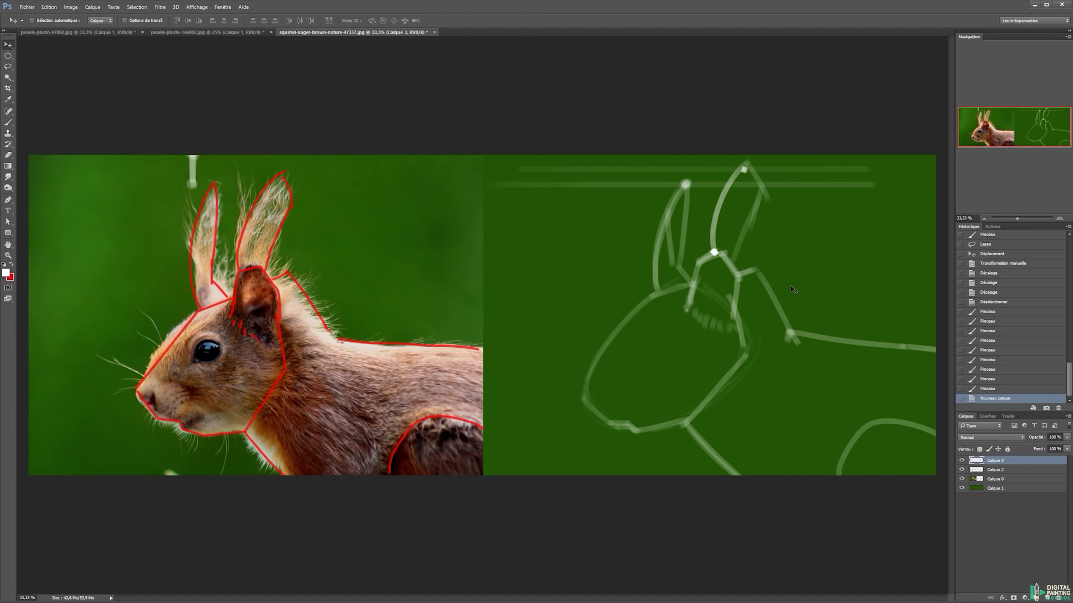
On layer Calque 2, replace the photo's straight snout line with a rounded red one at 100% opacity and outline the nostril.
key(x)
click(999, 470)
key(b)
right_click(320, 260)
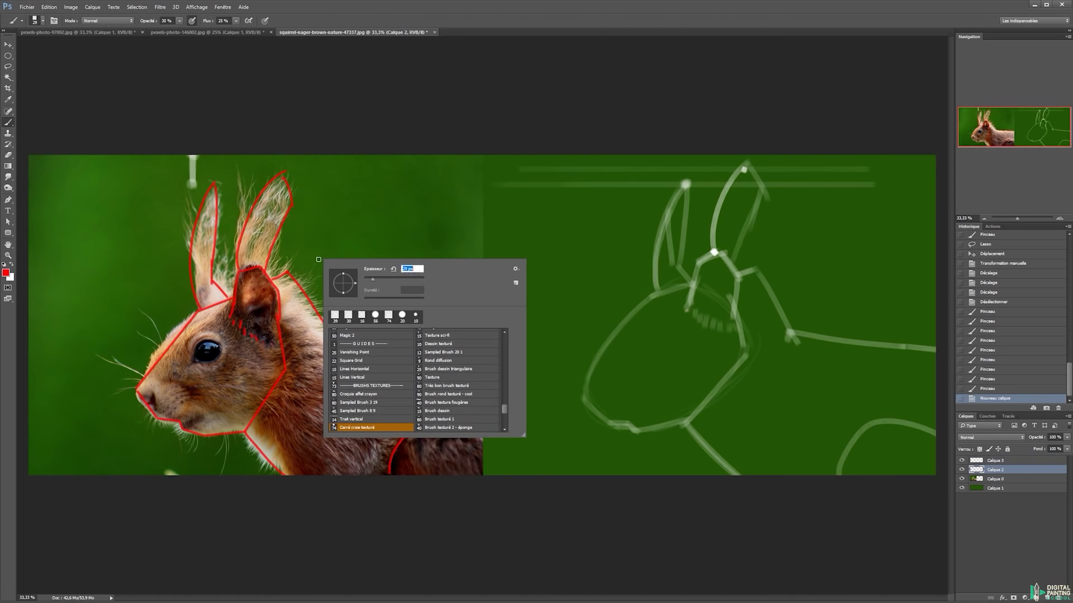
key(Escape)
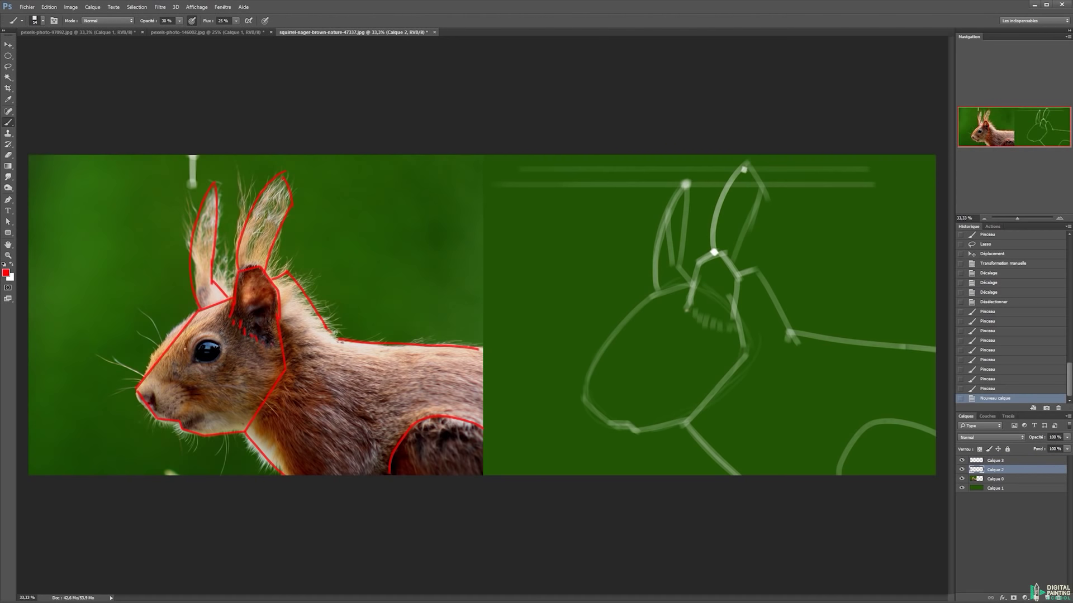
key(e)
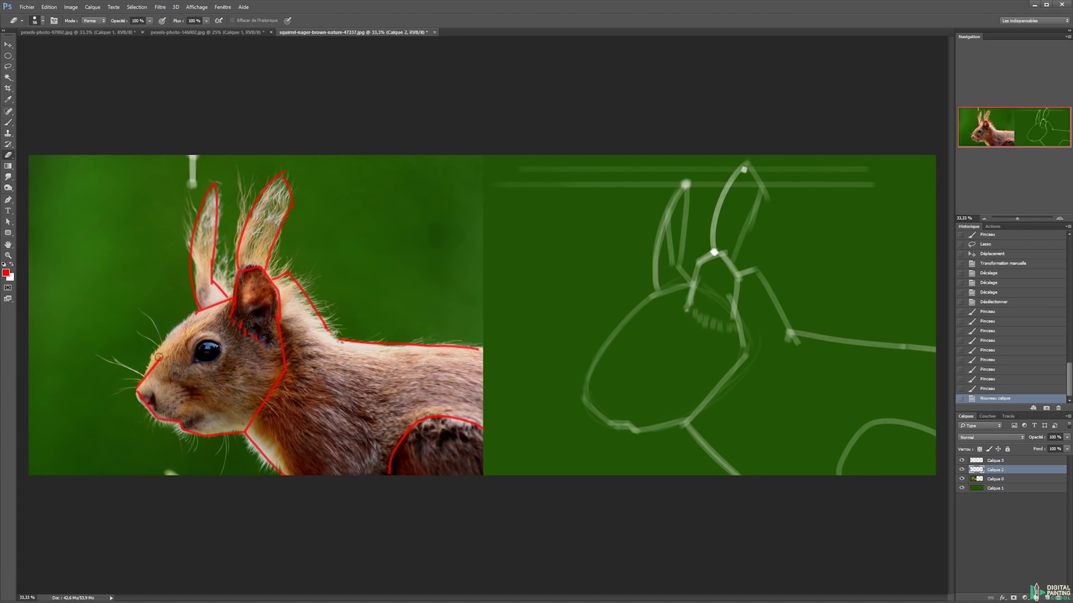
click(147, 379)
key(b)
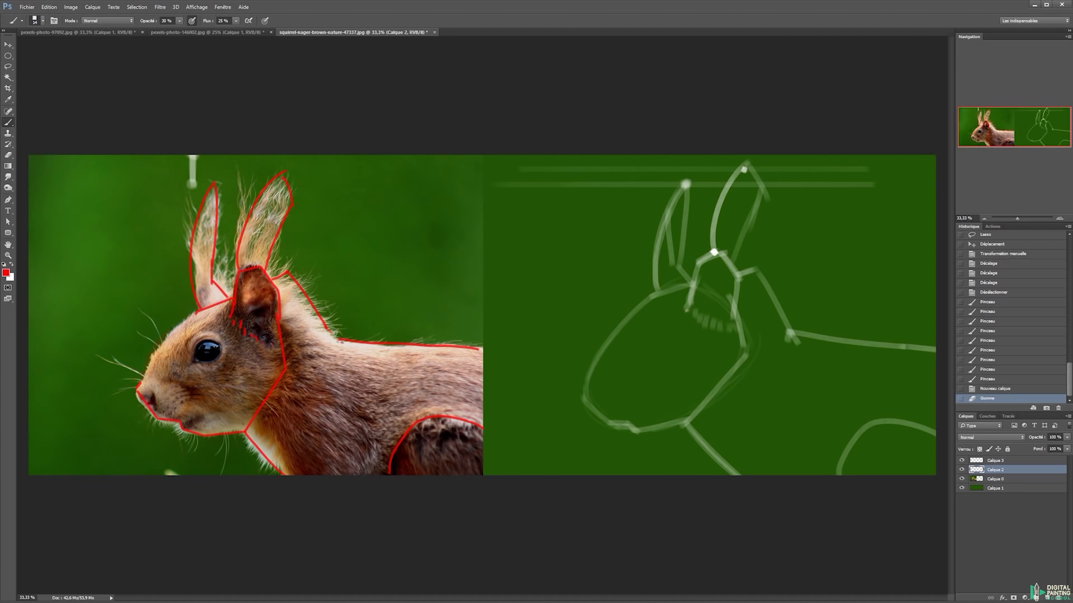
key(0)
mouse_move(146, 380)
mouse_down()
mouse_move(156, 378)
mouse_move(155, 402)
mouse_up()
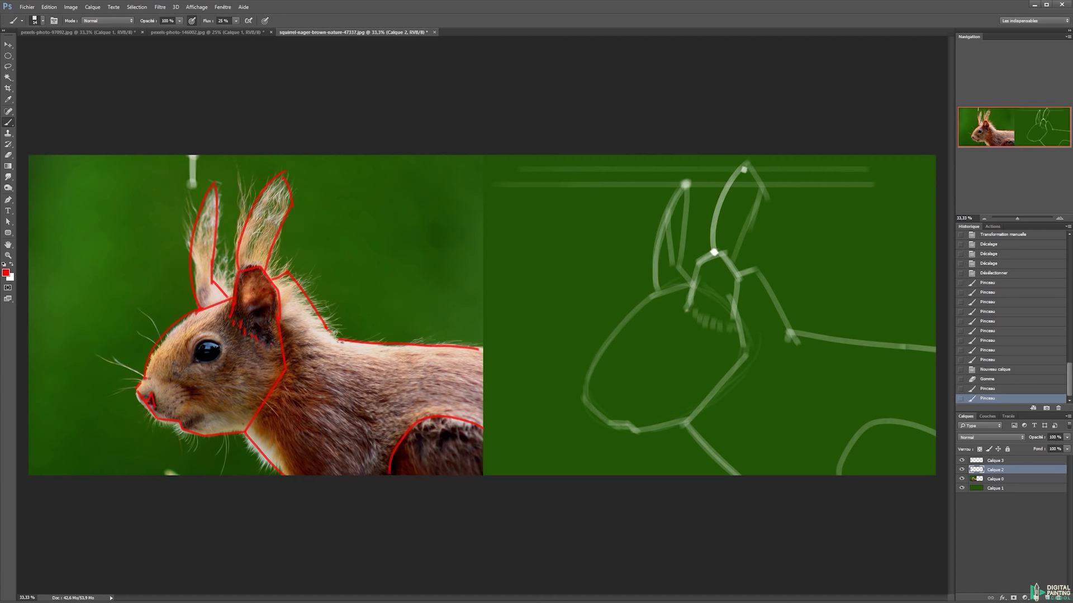
Trace the muzzle, the mouth line and the eye contour in red on the squirrel photo.
mouse_move(188, 386)
mouse_down()
mouse_move(179, 418)
mouse_move(203, 416)
mouse_up()
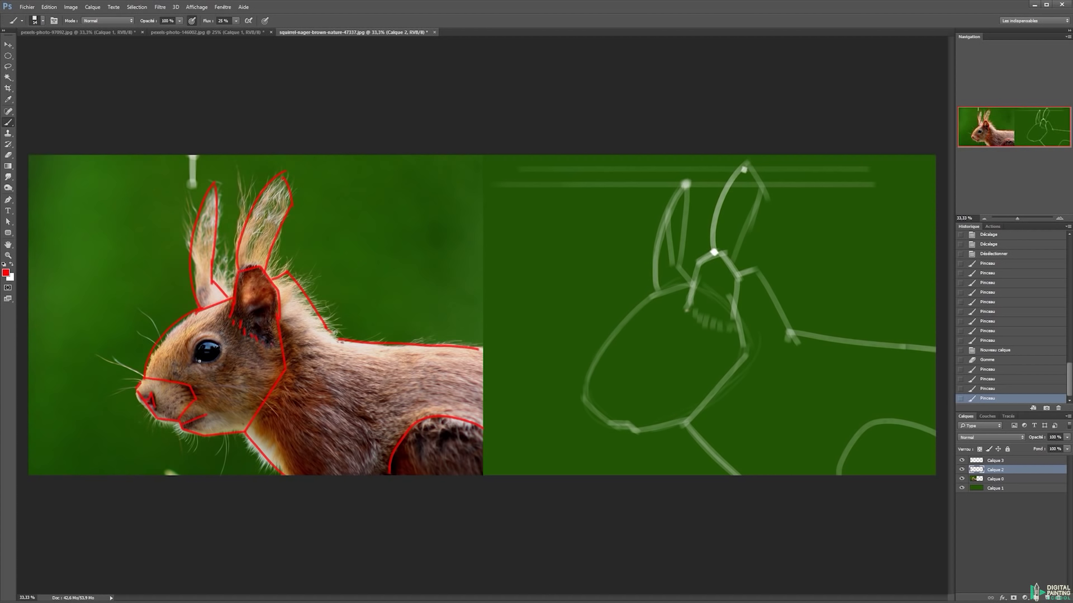
mouse_move(193, 361)
mouse_down()
mouse_move(222, 346)
mouse_move(195, 361)
mouse_move(218, 361)
mouse_move(220, 347)
mouse_move(189, 339)
mouse_move(223, 343)
mouse_up()
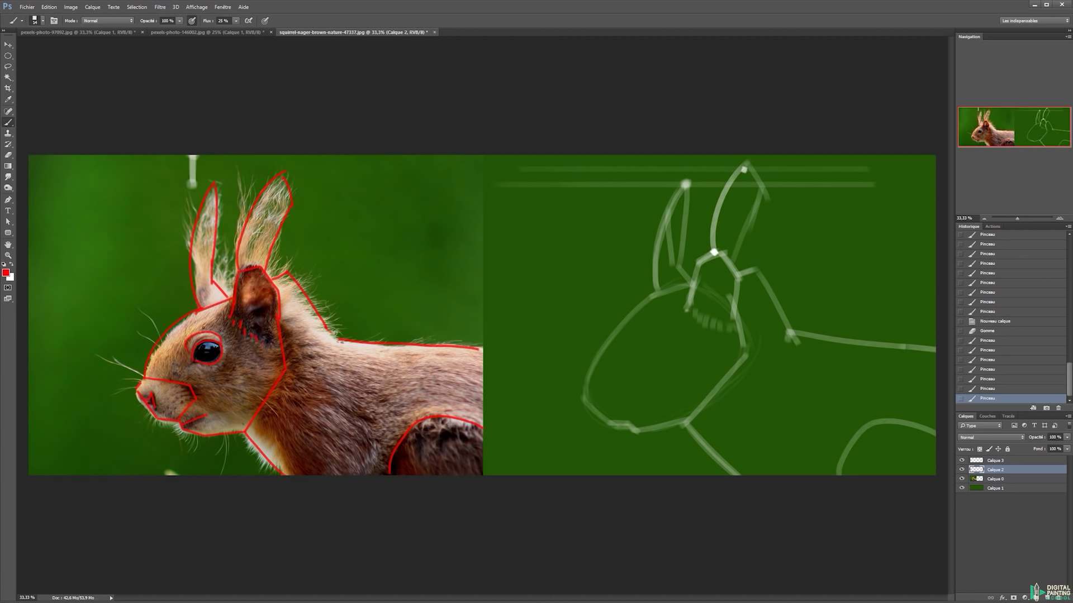
Erase the top of the near ear's red outline, redraw it more rounded and add the fold lines inside the ear.
key(e)
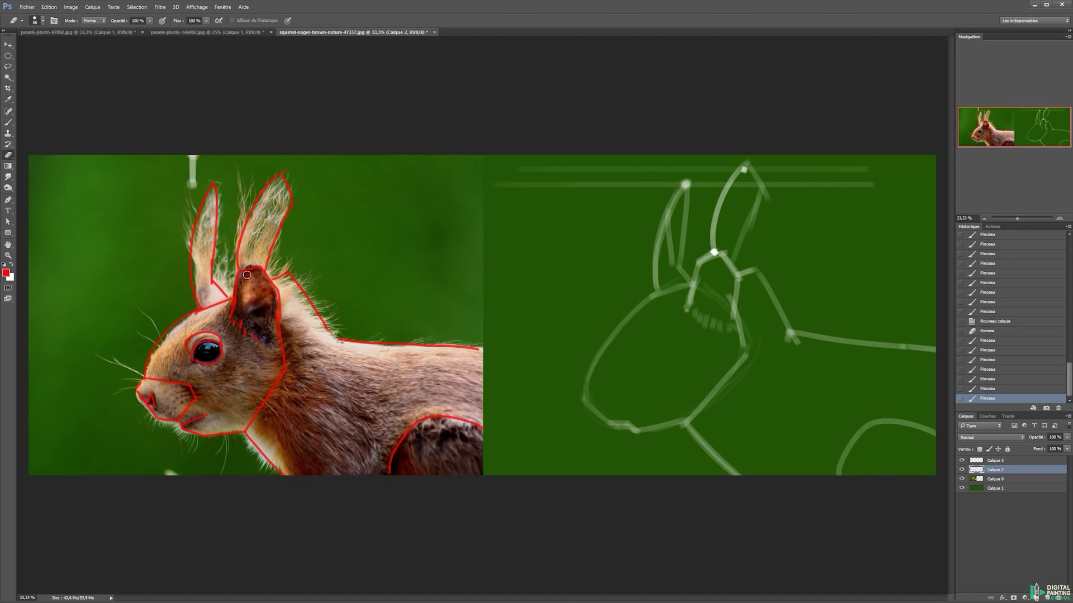
click(252, 272)
key(b)
mouse_move(239, 271)
mouse_down()
mouse_move(260, 269)
mouse_move(283, 314)
mouse_up()
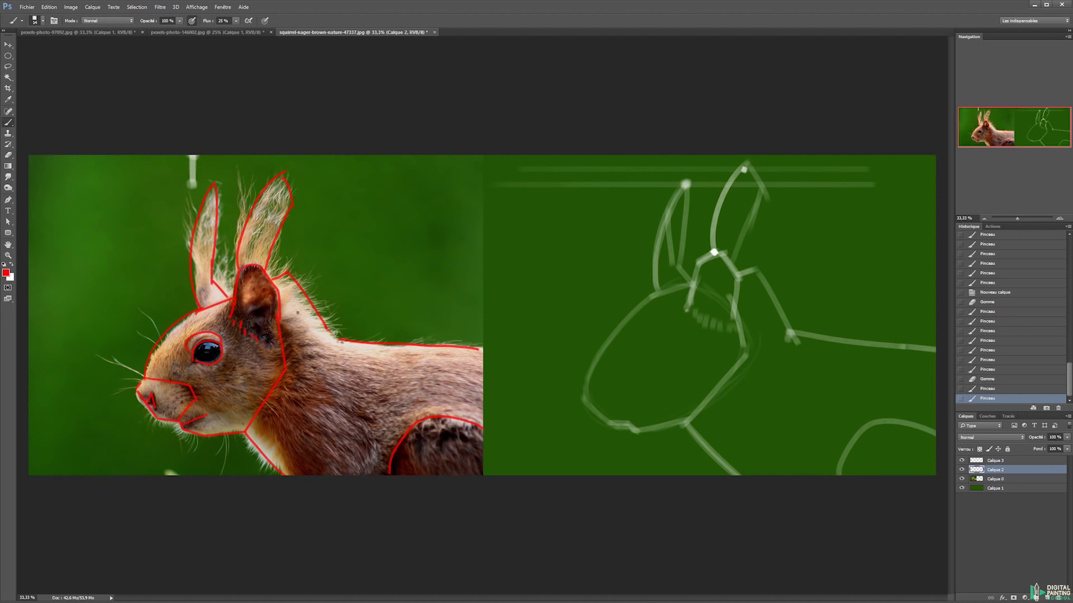
drag(250, 312, 267, 313)
click(287, 329)
Dot the whisker spots in red on the squirrel's muzzle in the photo.
click(166, 409)
click(168, 406)
click(173, 407)
click(174, 401)
click(181, 400)
click(168, 400)
click(174, 401)
click(179, 405)
click(175, 408)
click(170, 410)
click(170, 408)
click(174, 401)
click(179, 404)
Erase the smooth red line along the front edge of the far ear tuft on the photo.
key(e)
drag(191, 300, 191, 283)
mouse_move(191, 282)
mouse_down()
mouse_move(176, 238)
mouse_move(196, 208)
mouse_up()
drag(191, 245, 201, 219)
drag(201, 222, 205, 213)
drag(205, 216, 199, 228)
Redraw the far ear tuft's front edge with red strokes that follow the fur's direction.
key(b)
drag(200, 226, 210, 195)
drag(189, 246, 213, 189)
key(ctrl+z)
drag(186, 244, 213, 187)
key(ctrl+z)
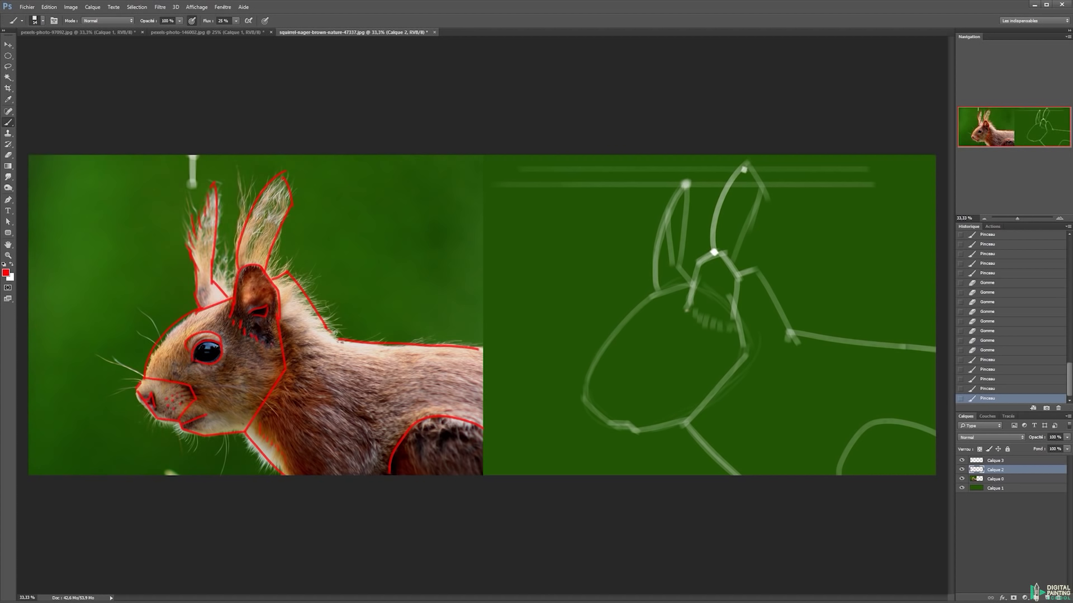
Correct the upper front edge of the far ear tuft, erasing it and adding short red strokes for the separate hair locks.
key(e)
mouse_move(200, 223)
mouse_down()
mouse_move(204, 206)
mouse_move(193, 240)
mouse_move(212, 190)
mouse_up()
key(b)
key(ctrl+alt+z)
key(ctrl+alt+z)
mouse_move(211, 198)
mouse_down()
mouse_move(204, 214)
mouse_move(213, 190)
mouse_move(201, 224)
mouse_up()
key(ctrl+z)
mouse_move(208, 197)
mouse_down()
mouse_move(193, 229)
mouse_move(185, 221)
mouse_move(206, 209)
mouse_up()
key(ctrl+z)
drag(207, 212, 201, 224)
drag(201, 223, 199, 236)
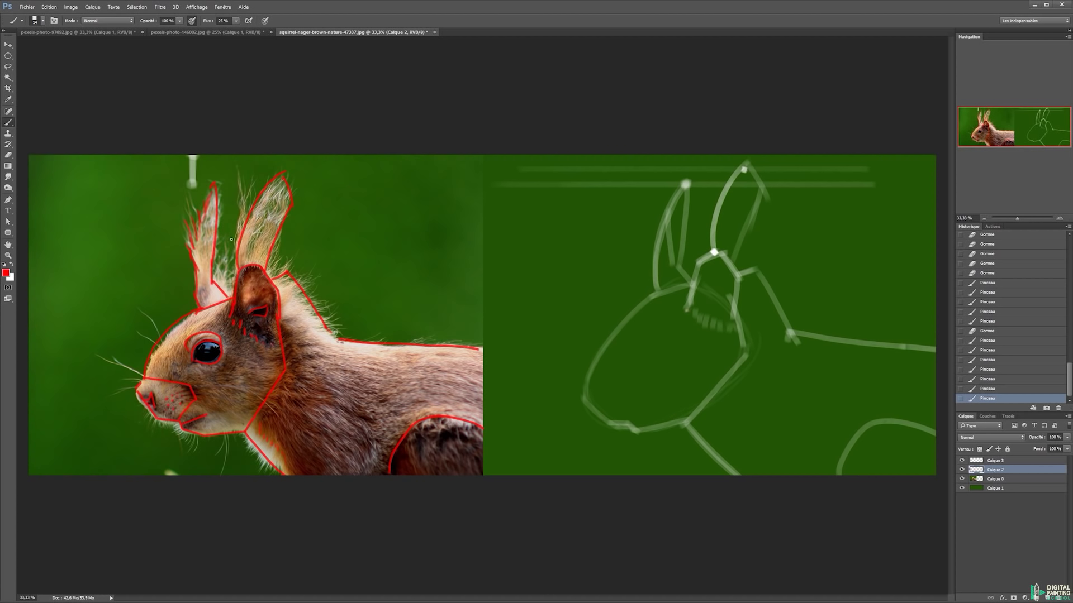
Rework the front edge and tip of the near ear tuft on the photo with short red strokes following the fur.
mouse_move(237, 241)
mouse_down()
mouse_move(242, 193)
mouse_move(245, 242)
mouse_up()
key(e)
key(b)
key(e)
click(282, 185)
key(b)
drag(275, 179, 278, 182)
drag(283, 180, 288, 191)
drag(287, 192, 289, 199)
drag(290, 200, 291, 209)
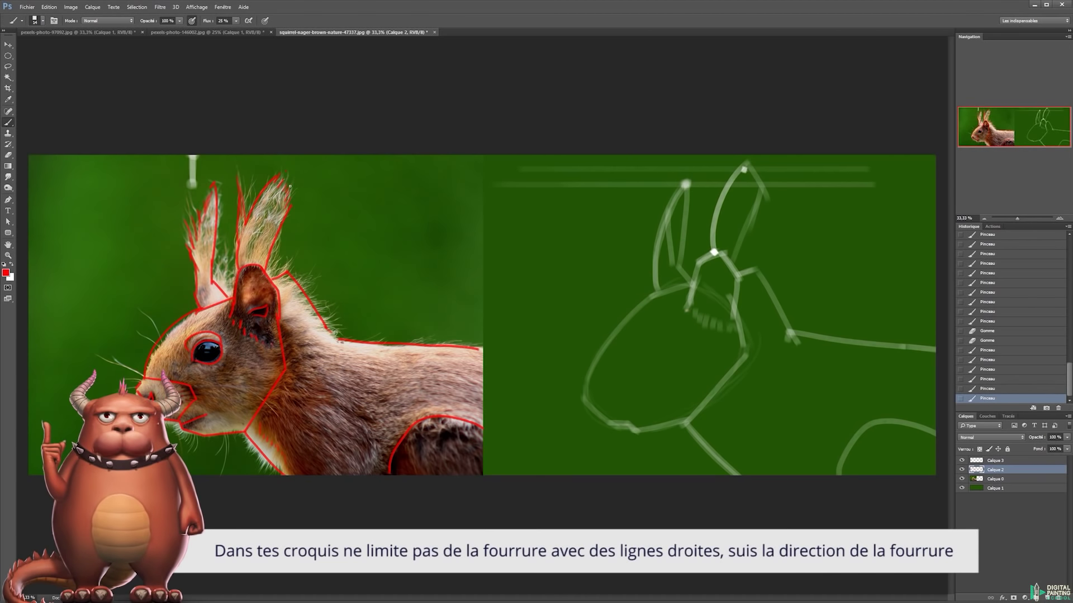
Erase the straight red line along the nape on the photo and replace it with short red strokes following the fur.
key(e)
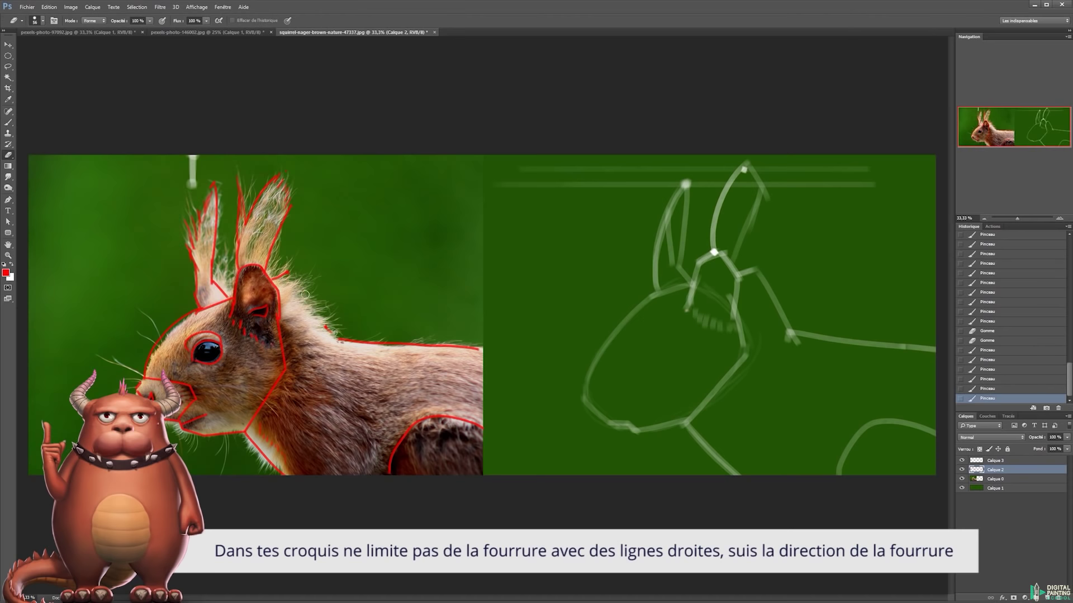
key(b)
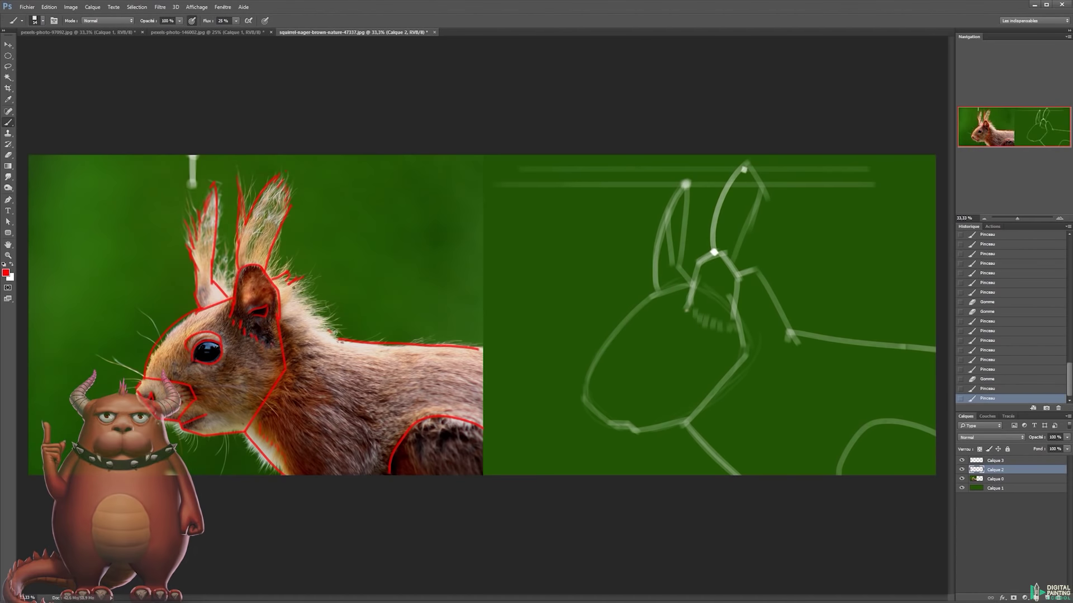
drag(298, 293, 303, 291)
drag(300, 300, 310, 297)
drag(303, 306, 319, 309)
mouse_move(312, 316)
mouse_down()
mouse_move(329, 316)
mouse_move(337, 334)
mouse_up()
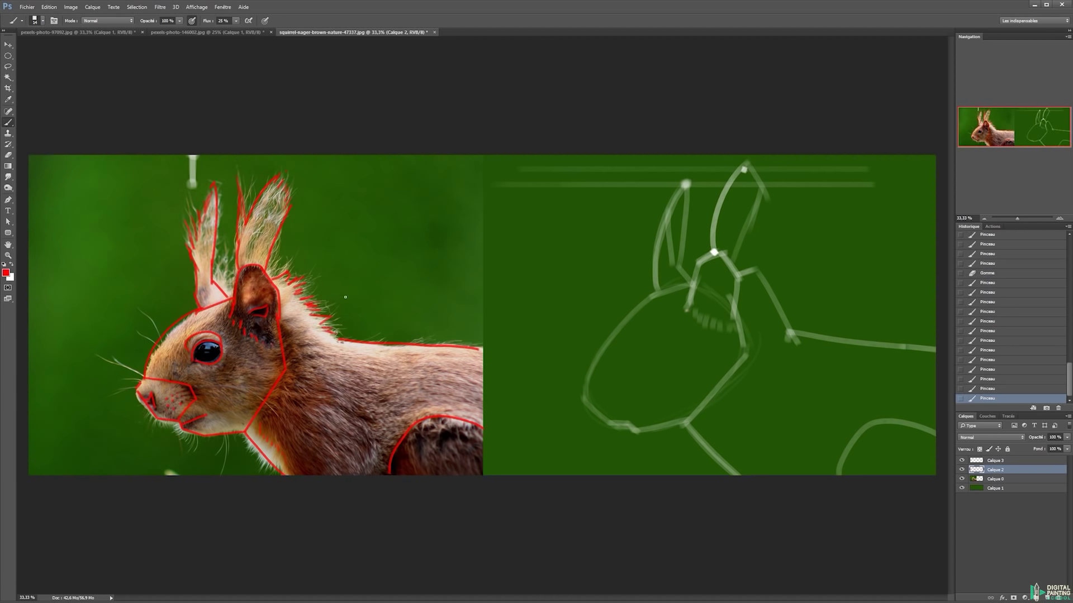
Set up a white 28 px brush at 40% opacity for drawing on the Calque 3 layer.
key(x)
right_click(637, 270)
text(28)
key(Return)
key(3)
key(alt+bracketright)
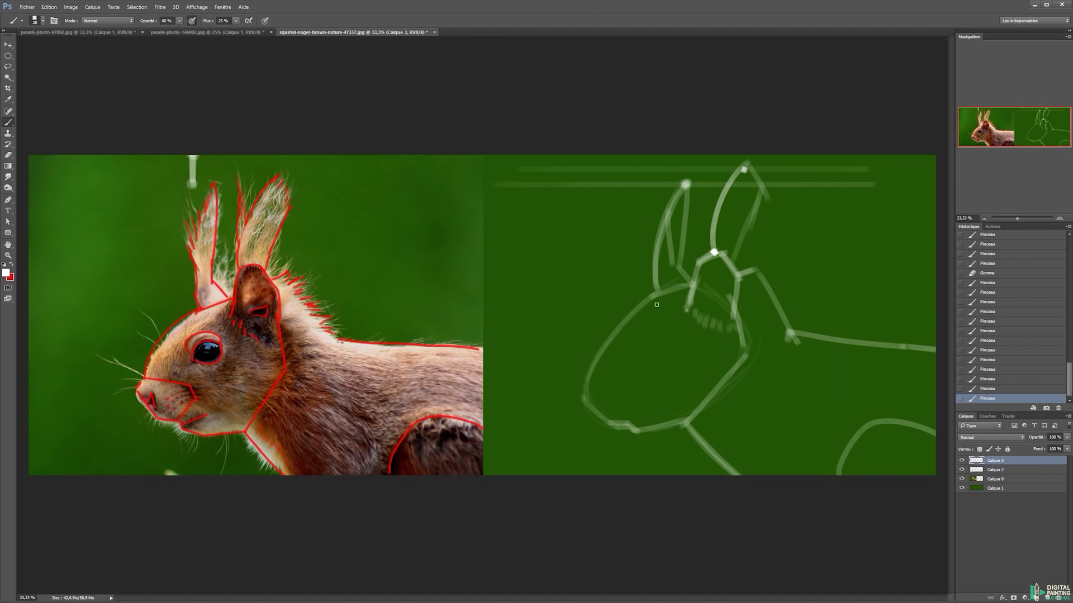
mouse_move(704, 288)
mouse_down()
mouse_move(575, 413)
mouse_move(691, 393)
mouse_up()
key(ctrl+z)
Lower the Calque 2 layer's opacity to 50% and return to Calque 3 with the Brush.
key(v)
click(1003, 466)
key(5)
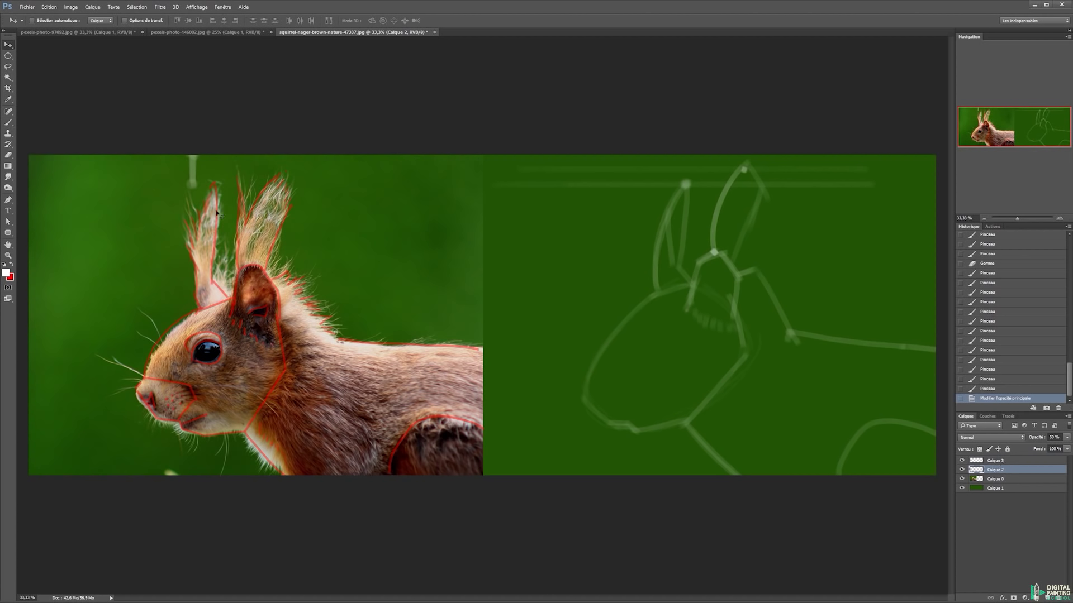
click(1000, 462)
key(b)
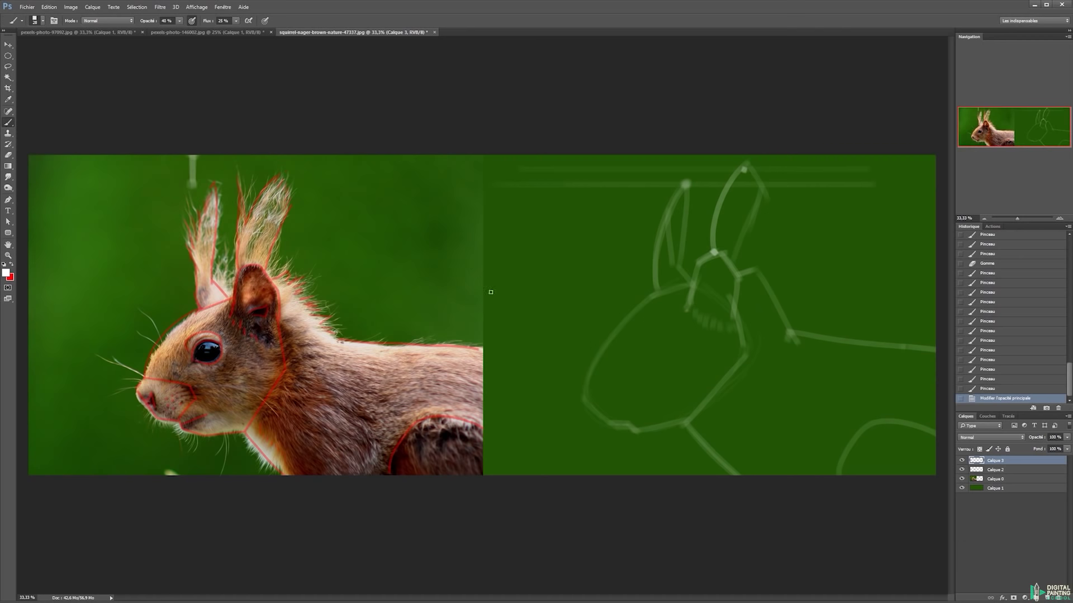
Try several white curves for the top of the sketched head, from the ear base down to the nose.
mouse_move(692, 284)
mouse_down()
mouse_move(646, 301)
mouse_move(593, 357)
mouse_up()
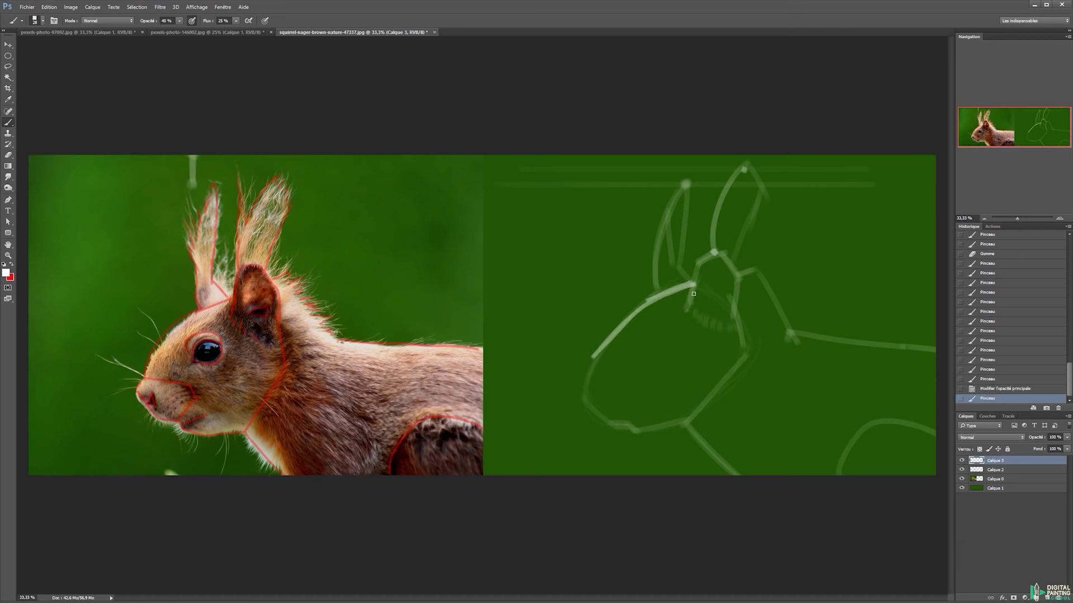
key(ctrl+z)
right_click(693, 294)
key(Escape)
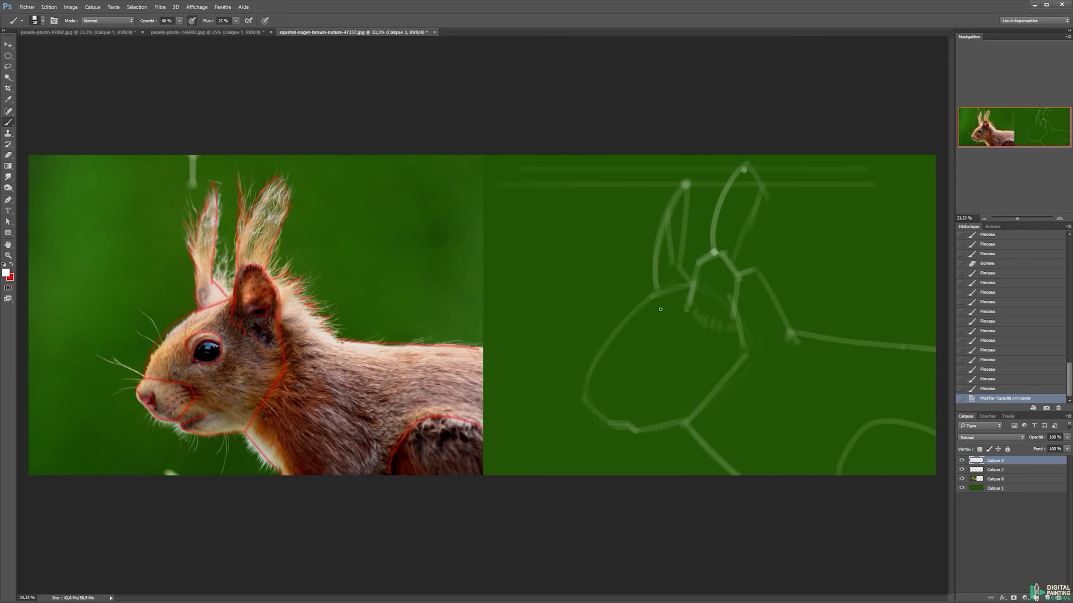
mouse_move(689, 299)
mouse_down()
mouse_move(636, 309)
mouse_move(595, 347)
mouse_up()
key(ctrl+z)
key(ctrl+z)
key(ctrl+z)
drag(641, 308, 608, 346)
key(ctrl+z)
drag(646, 306, 584, 398)
key(ctrl+z)
drag(646, 306, 588, 382)
key(ctrl+z)
drag(648, 314, 586, 391)
key(ctrl+z)
drag(645, 314, 584, 398)
key(ctrl+z)
Draw the forehead and nose-bridge profile in thin white lines over the sketch's base shape and erase the excess near the nose.
drag(645, 307, 585, 393)
drag(645, 308, 588, 378)
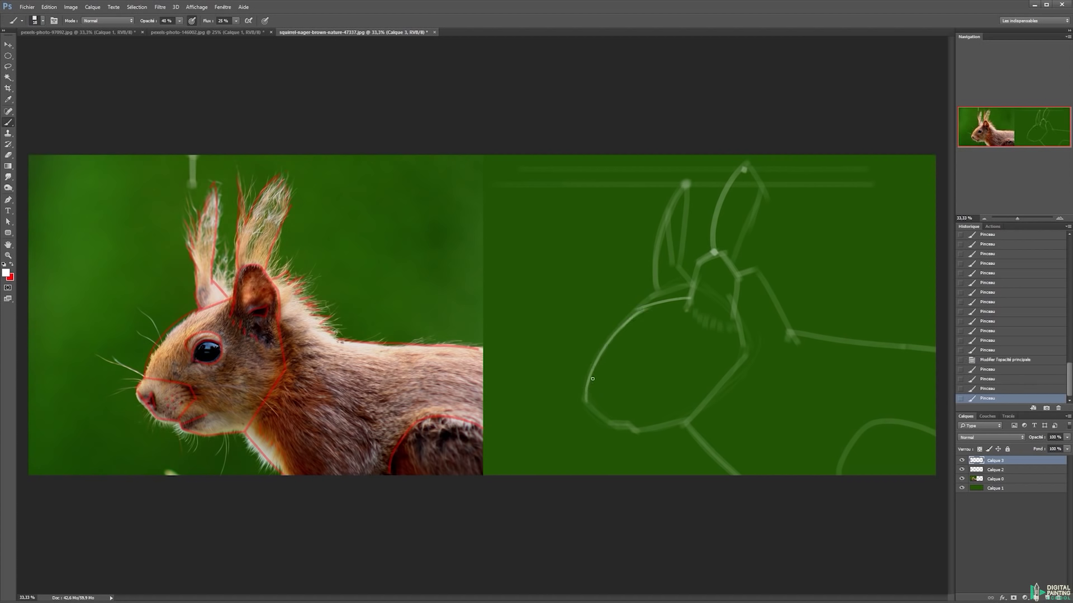
drag(620, 326, 590, 391)
key(ctrl+z)
drag(627, 316, 592, 390)
key(ctrl+z)
drag(618, 329, 581, 398)
key(e)
drag(594, 359, 587, 404)
Draw the nose tip, rounded muzzle patch, mouth corner and chin line of the sketched head in white.
key(b)
drag(586, 402, 604, 418)
drag(589, 407, 614, 426)
mouse_move(594, 388)
mouse_down()
mouse_move(631, 393)
mouse_move(620, 429)
mouse_move(655, 415)
mouse_move(650, 431)
mouse_move(679, 427)
mouse_up()
key(e)
key(b)
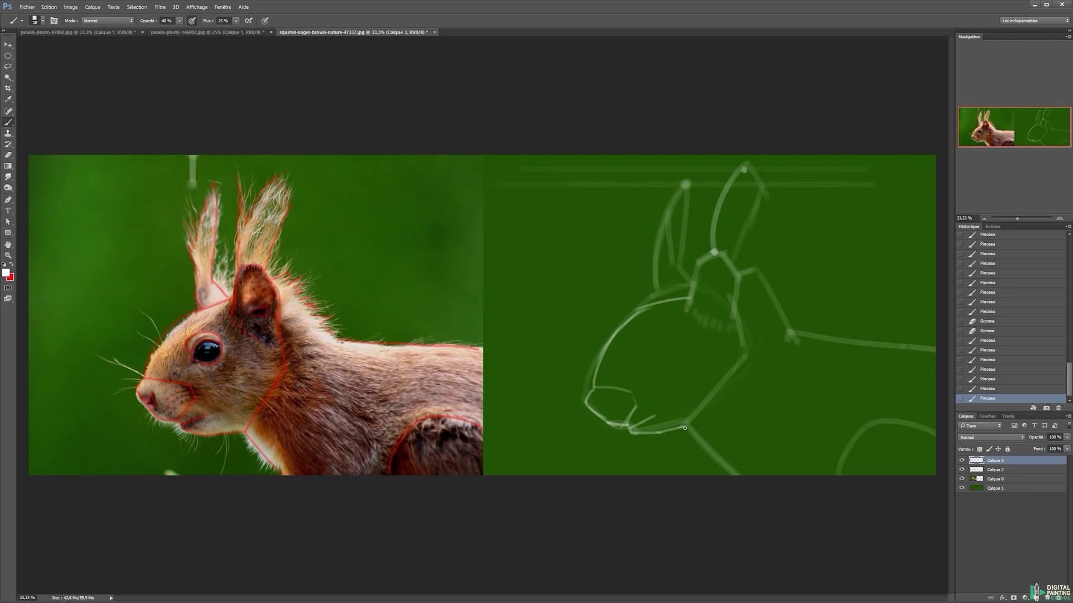
Add short white fur strokes down the front of the neck and along the rear edge of the jaw.
drag(689, 432, 725, 472)
key(ctrl+z)
drag(692, 430, 717, 463)
drag(717, 458, 725, 471)
drag(725, 465, 736, 476)
drag(704, 413, 738, 479)
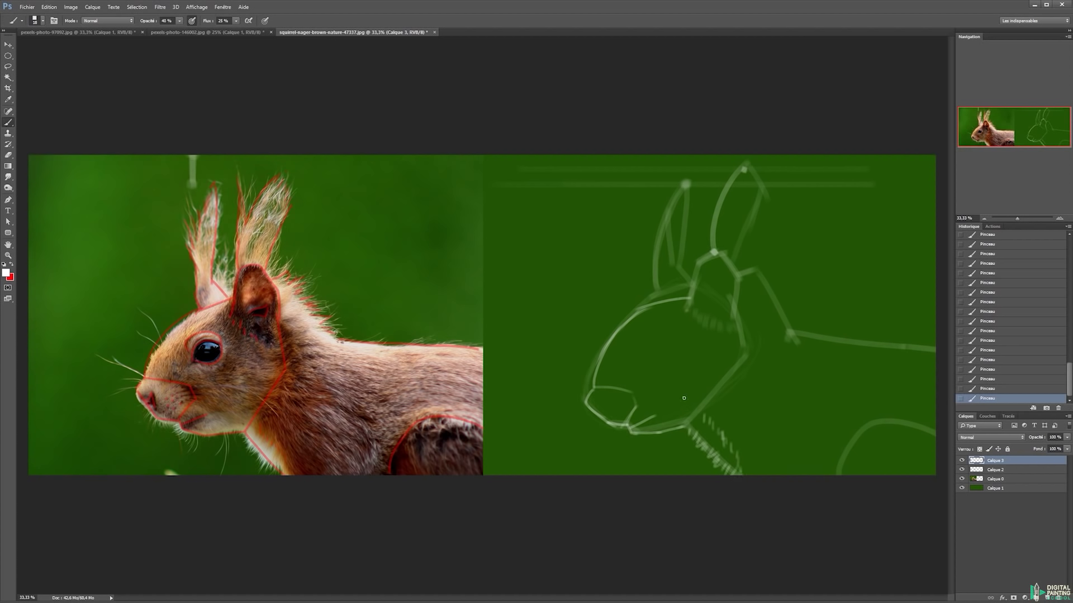
drag(690, 413, 735, 383)
drag(733, 369, 744, 369)
Draw the near ear's rounded outline in white, with its inner fold and short hairs around the base.
mouse_move(682, 316)
mouse_down()
mouse_move(716, 260)
mouse_move(706, 282)
mouse_move(715, 261)
mouse_move(736, 287)
mouse_move(738, 321)
mouse_up()
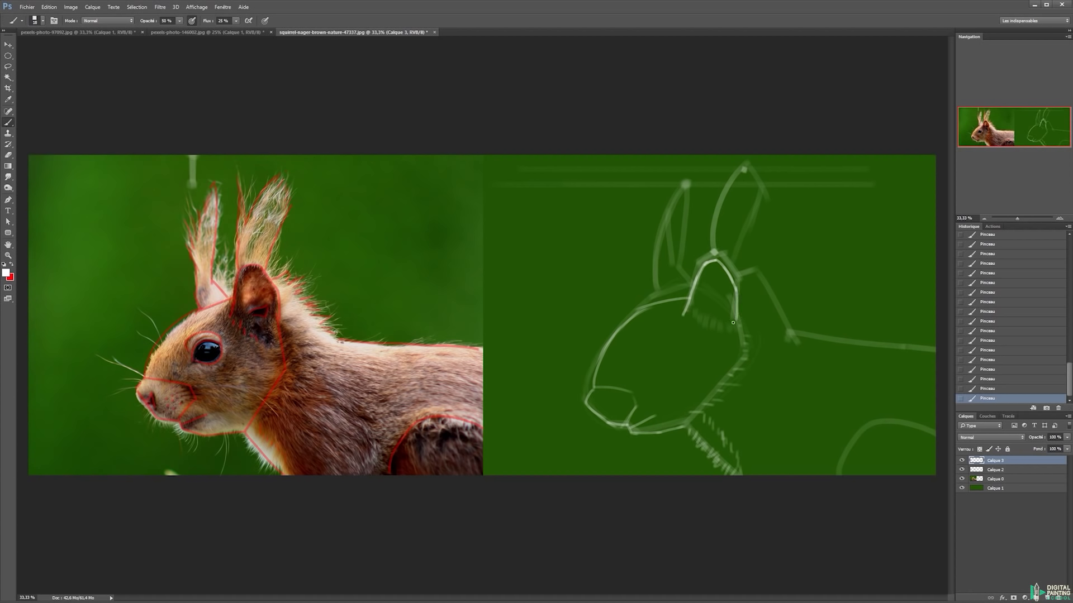
mouse_move(736, 316)
mouse_down()
mouse_move(738, 337)
mouse_move(747, 325)
mouse_move(752, 343)
mouse_up()
mouse_move(710, 304)
mouse_down()
mouse_move(728, 298)
mouse_move(691, 323)
mouse_move(703, 328)
mouse_up()
drag(701, 322, 708, 330)
Draw the far ear tuft with white strokes following the hair locks, erasing the overly smooth parts of its outline.
mouse_move(653, 291)
mouse_down()
mouse_move(657, 240)
mouse_move(647, 251)
mouse_move(687, 183)
mouse_up()
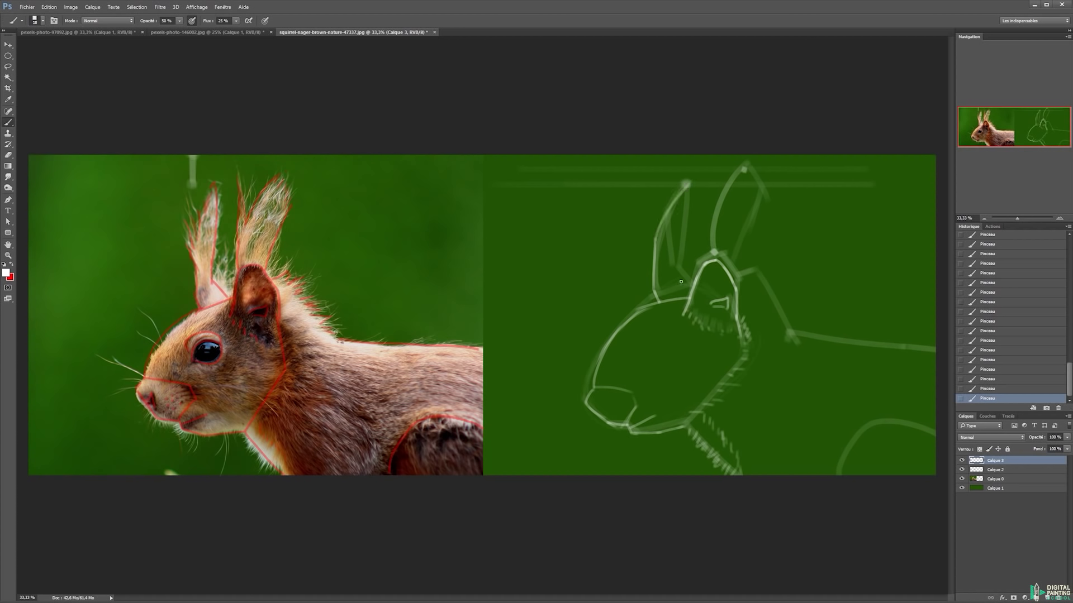
mouse_move(679, 271)
mouse_down()
mouse_move(689, 293)
mouse_move(686, 264)
mouse_move(679, 269)
mouse_move(689, 191)
mouse_up()
mouse_move(655, 234)
mouse_down()
mouse_move(650, 207)
mouse_move(684, 190)
mouse_up()
key(e)
key(b)
mouse_move(668, 227)
mouse_down()
mouse_move(673, 199)
mouse_move(670, 213)
mouse_up()
drag(673, 280, 683, 237)
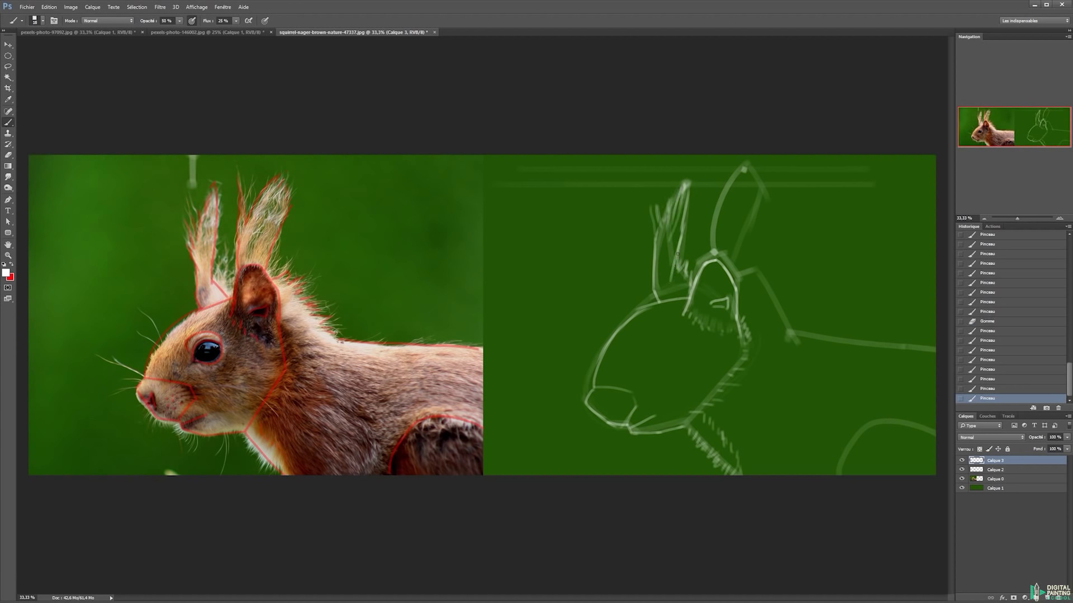
click(667, 274)
mouse_move(656, 293)
mouse_down()
mouse_move(655, 255)
mouse_move(650, 291)
mouse_up()
key(e)
key(b)
Draw the near ear tuft with long pointed white strokes along its front edge, tip and rear edge.
drag(712, 255, 718, 171)
mouse_move(708, 227)
mouse_down()
mouse_move(718, 165)
mouse_move(720, 184)
mouse_up()
drag(720, 168, 718, 217)
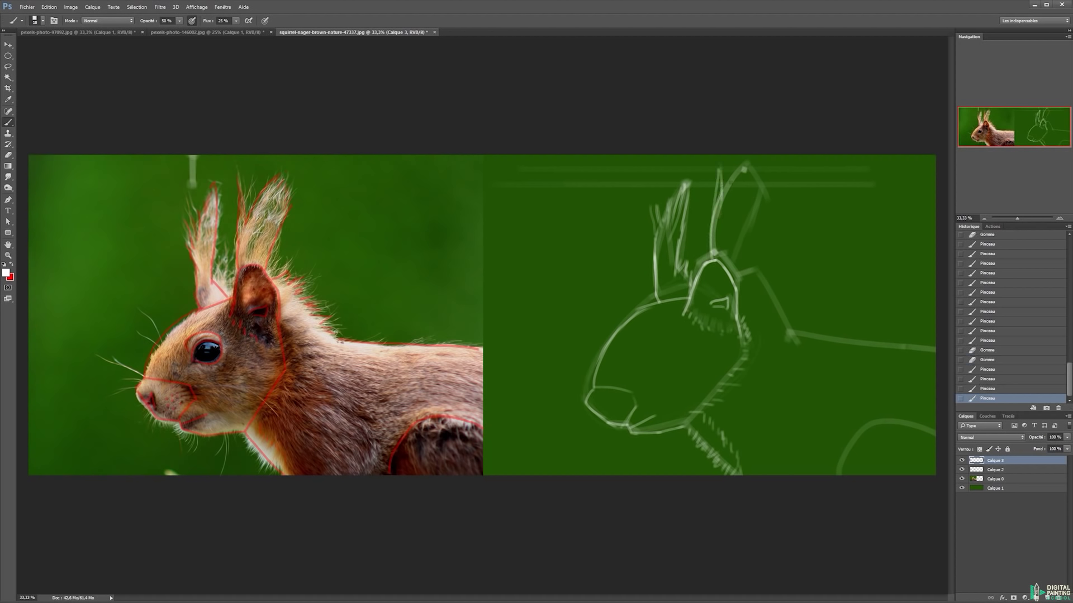
mouse_move(744, 169)
mouse_down()
mouse_move(716, 221)
mouse_move(717, 211)
mouse_up()
key(ctrl+z)
mouse_move(745, 166)
mouse_down()
mouse_move(741, 187)
mouse_move(756, 184)
mouse_up()
mouse_move(733, 276)
mouse_down()
mouse_move(757, 208)
mouse_move(759, 184)
mouse_move(730, 231)
mouse_move(749, 180)
mouse_up()
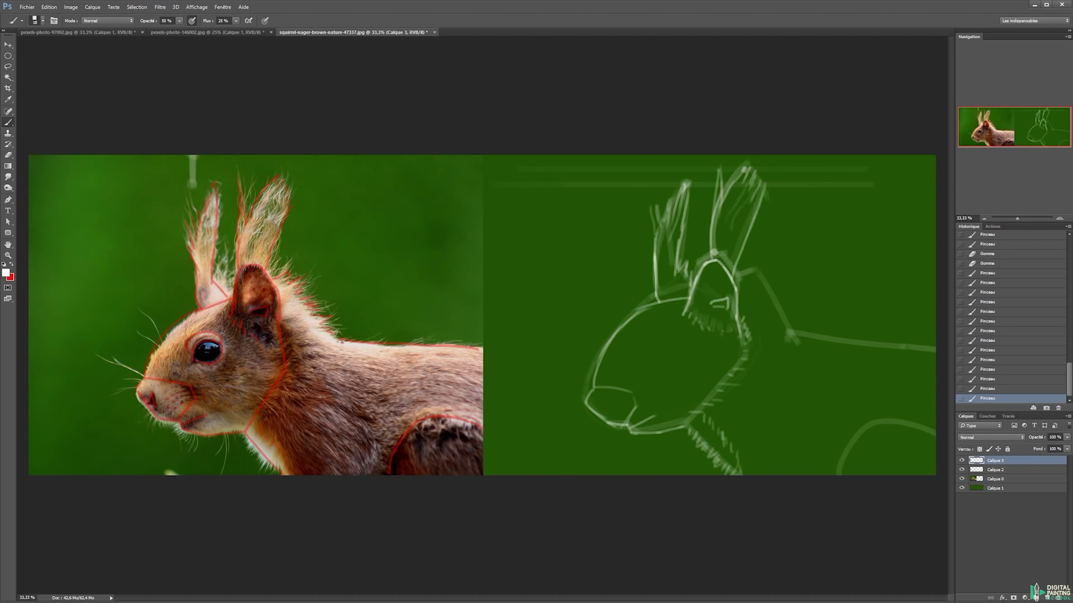
Draw the nape with short white fur strokes and trace the back line to the edge of the canvas.
mouse_move(733, 274)
mouse_down()
mouse_move(747, 260)
mouse_move(790, 324)
mouse_move(874, 340)
mouse_up()
key(ctrl+z)
drag(787, 333, 935, 351)
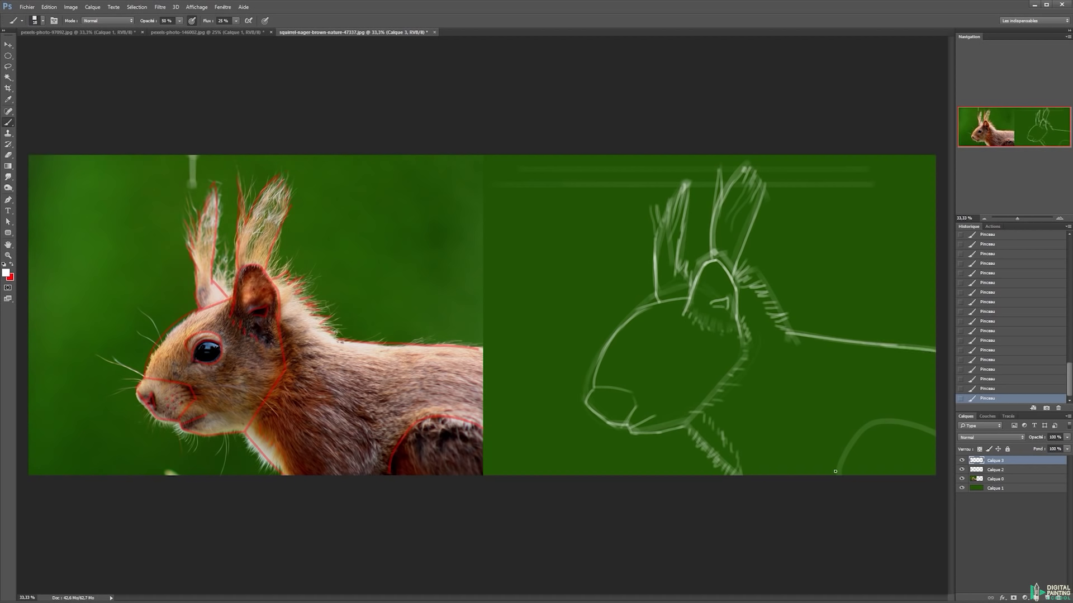
Outline the thigh's curve with short white fur strokes and reinforce the upper edge of the muzzle patch.
mouse_move(836, 492)
mouse_down()
mouse_move(875, 432)
mouse_move(932, 437)
mouse_up()
mouse_move(834, 459)
mouse_down()
mouse_move(872, 422)
mouse_move(919, 429)
mouse_up()
drag(837, 472, 847, 457)
mouse_move(887, 422)
mouse_down()
mouse_move(919, 426)
mouse_move(863, 434)
mouse_up()
key(ctrl+z)
drag(855, 430, 847, 457)
drag(839, 457, 843, 463)
drag(920, 426, 932, 440)
drag(852, 447, 831, 473)
drag(595, 385, 639, 393)
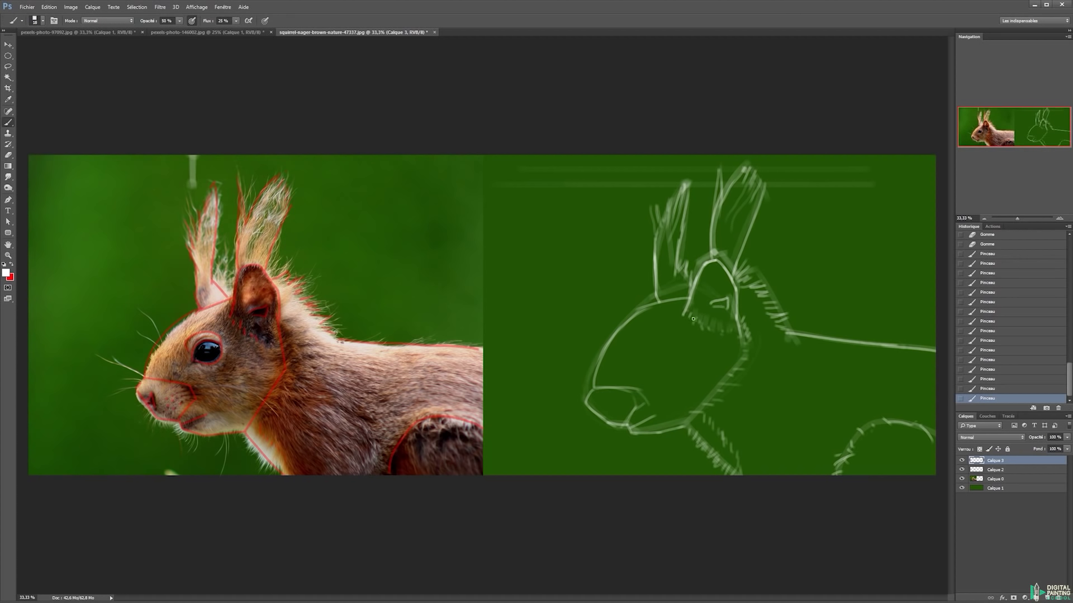
Mark a red alignment line on the photo from the ear base through the eye to the muzzle, and undo the marks.
mouse_move(685, 317)
mouse_down()
mouse_move(726, 332)
mouse_move(717, 330)
mouse_up()
key(ctrl+z)
key(ctrl+z)
key(x)
drag(246, 329, 184, 372)
key(ctrl+z)
drag(245, 323, 176, 383)
drag(223, 342, 201, 365)
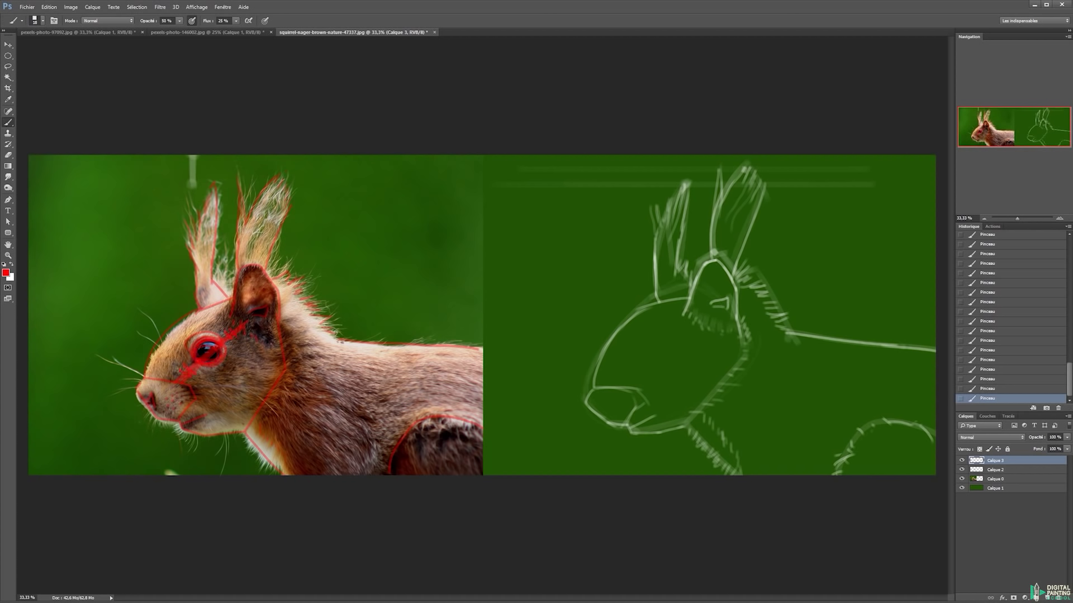
key(ctrl+alt+z)
key(ctrl+alt+z)
key(ctrl+alt+z)
key(ctrl+alt+z)
key(ctrl+alt+z)
key(ctrl+alt+z)
key(ctrl+alt+z)
key(ctrl+alt+z)
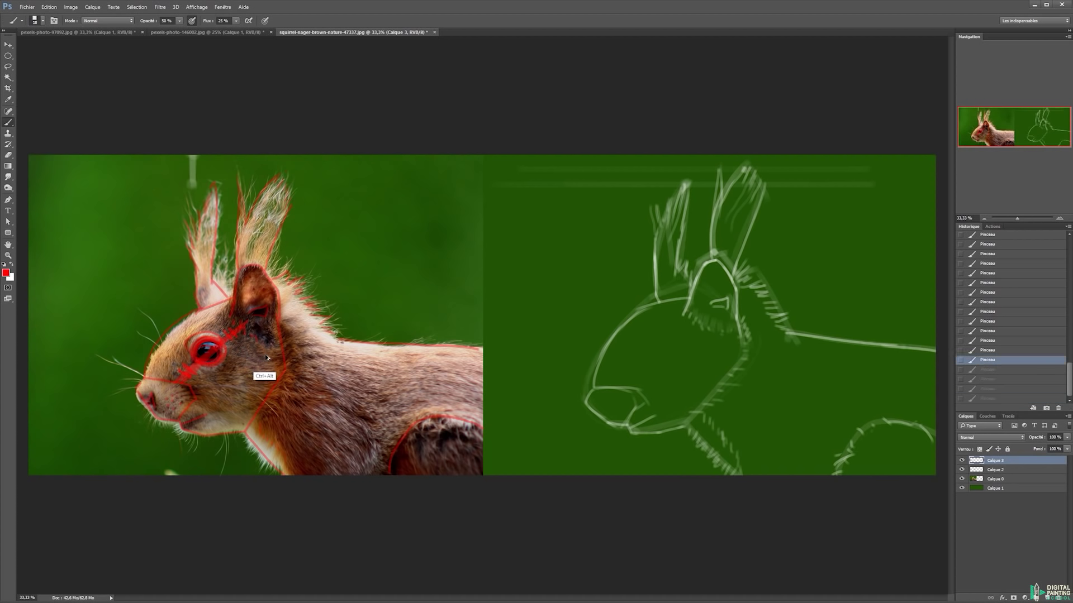
key(ctrl+alt+z)
key(ctrl+alt+z)
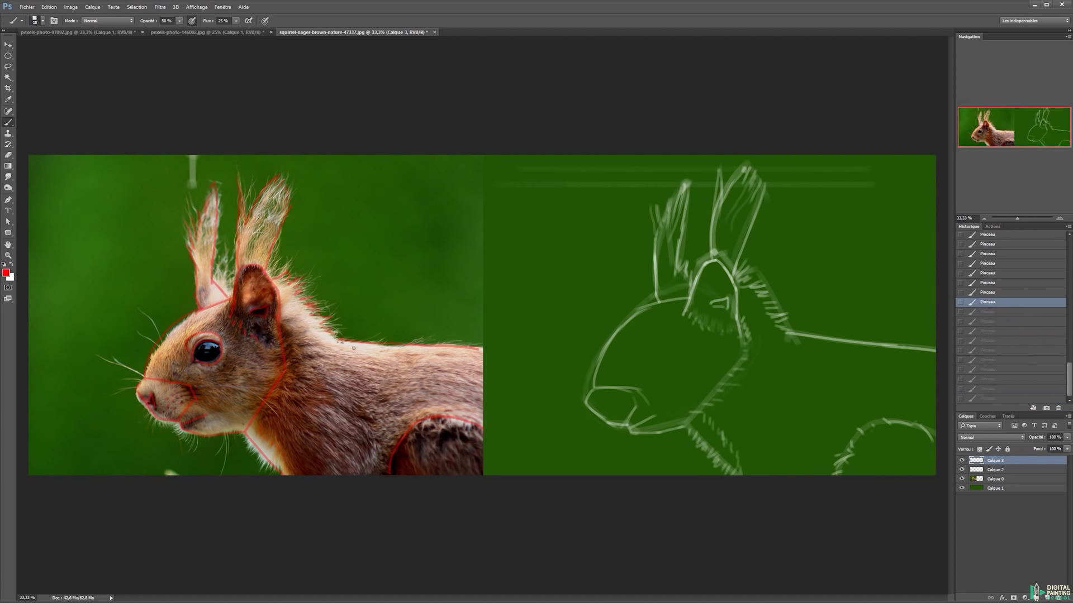
Lightly draw a white guide line from the ear base to the muzzle on the sketch to place the eye.
click(1018, 312)
key(x)
drag(637, 388, 645, 378)
mouse_move(642, 380)
mouse_down()
mouse_move(698, 327)
mouse_move(632, 391)
mouse_move(657, 363)
mouse_up()
drag(699, 326, 677, 345)
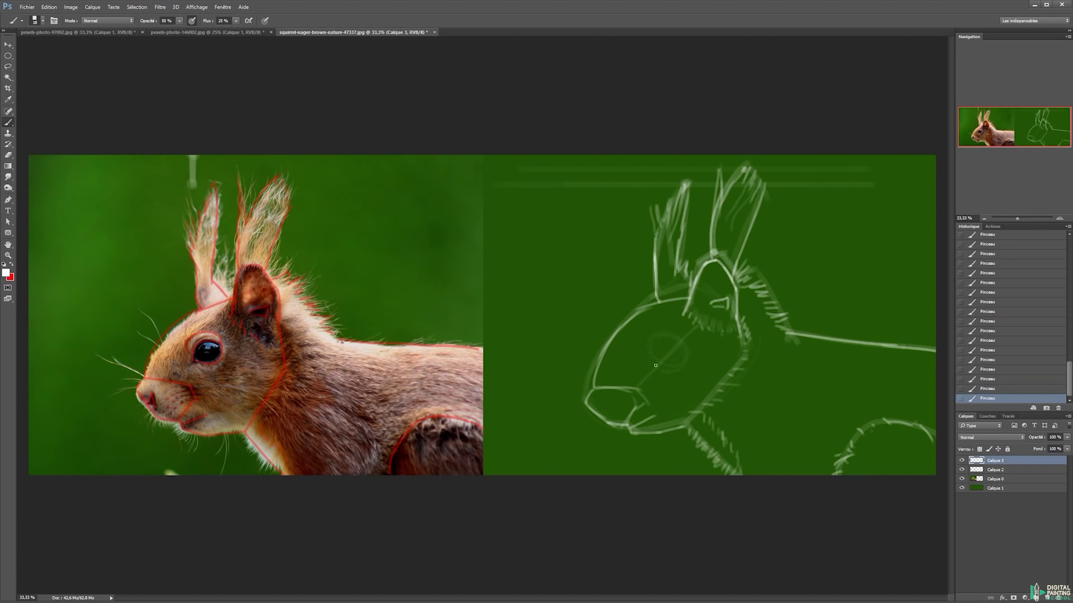
mouse_move(672, 367)
mouse_down()
mouse_move(681, 356)
mouse_move(659, 344)
mouse_move(662, 361)
mouse_move(673, 341)
mouse_move(684, 361)
mouse_move(670, 339)
mouse_move(681, 348)
mouse_move(677, 363)
mouse_move(648, 342)
mouse_move(681, 344)
mouse_up()
key(ctrl+z)
Erase the diagonal guide line and draw the eye with its upper lid in white, touching up the ear's front base.
key(e)
mouse_move(643, 383)
mouse_down()
mouse_move(684, 361)
mouse_move(667, 354)
mouse_move(696, 329)
mouse_move(656, 361)
mouse_move(679, 359)
mouse_up()
key(b)
mouse_move(679, 357)
mouse_down()
mouse_move(680, 342)
mouse_move(656, 350)
mouse_up()
mouse_move(661, 343)
mouse_down()
mouse_move(654, 351)
mouse_move(680, 338)
mouse_up()
drag(680, 340, 682, 351)
drag(686, 307, 683, 313)
Check the sketch with Calque 2 hidden, and soften the rear edge of the muzzle patch with the Eraser.
key(v)
click(961, 470)
click(962, 470)
key(e)
mouse_move(626, 391)
mouse_down()
mouse_move(648, 407)
mouse_move(639, 389)
mouse_move(645, 403)
mouse_move(633, 407)
mouse_move(612, 392)
mouse_move(632, 387)
mouse_move(604, 385)
mouse_move(603, 395)
mouse_move(612, 382)
mouse_move(624, 393)
mouse_move(643, 402)
mouse_up()
mouse_move(643, 402)
mouse_down()
mouse_move(624, 413)
mouse_move(644, 421)
mouse_up()
drag(646, 423, 652, 422)
Refine the nose tip by erasing the excess outline in front of it and beneath the muzzle.
key(b)
click(600, 405)
click(590, 403)
key(e)
click(581, 402)
drag(581, 402, 596, 422)
drag(595, 411, 619, 437)
Draw the nostril and add short white strokes along the mouth and lower muzzle.
key(b)
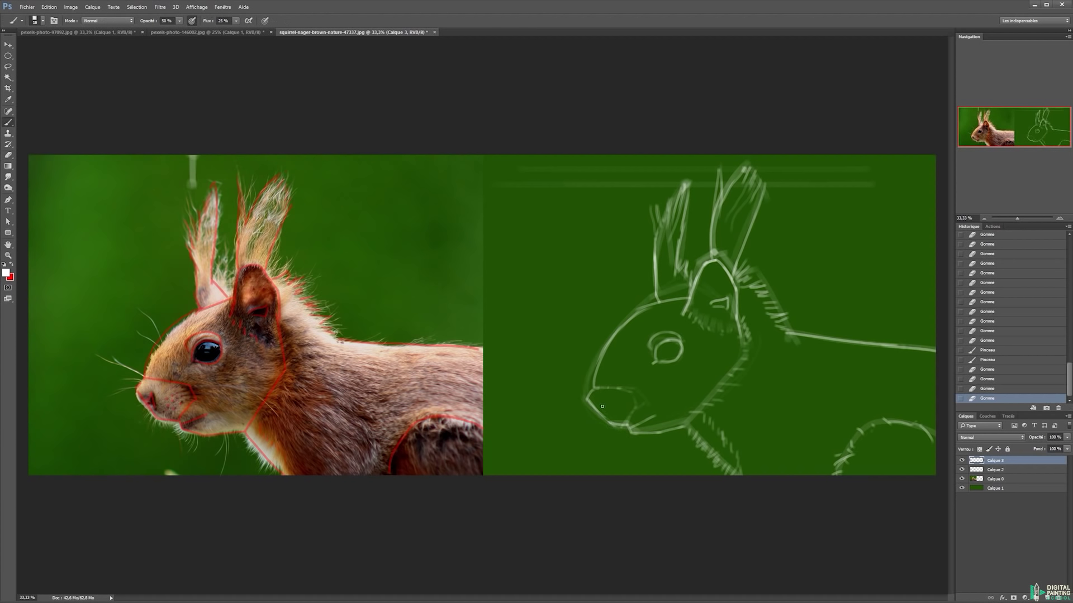
drag(595, 400, 601, 403)
drag(596, 406, 606, 414)
drag(601, 406, 606, 412)
drag(604, 408, 641, 423)
drag(632, 427, 639, 423)
Hide the Calque 2 guide layer and create a new layer above Calque 3.
key(v)
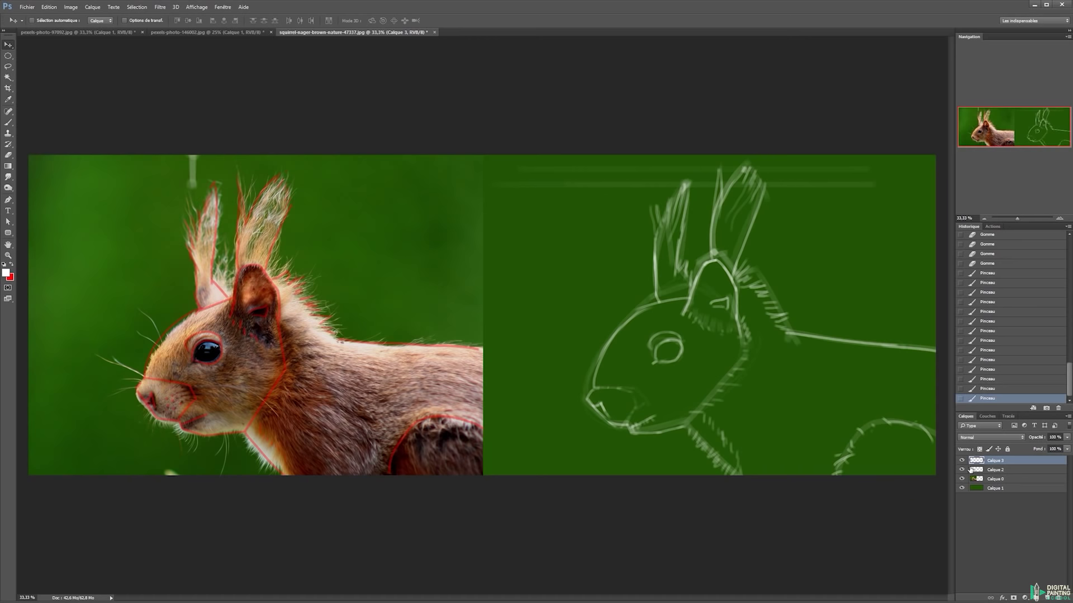
click(962, 471)
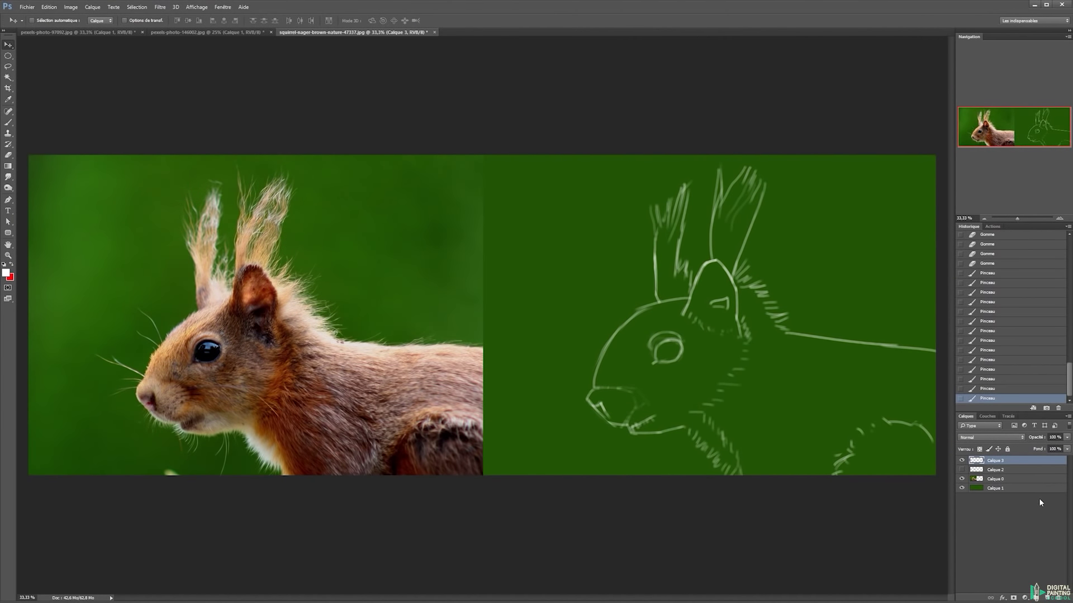
key(ctrl+shift+n)
key(Return)
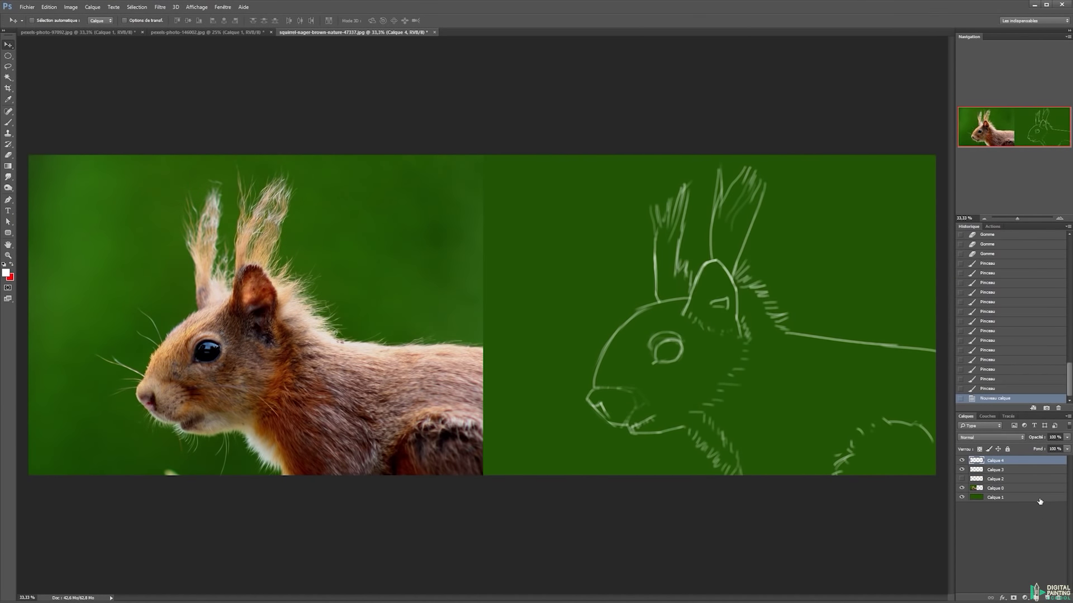
Lower the Calque 3 sketch layer's opacity to 50%, keeping the Calque 2 guides hidden.
click(961, 479)
click(984, 469)
key(5)
click(962, 479)
Set the Brush to 11 px at 100% opacity and make Calque 4 the drawing layer.
key(b)
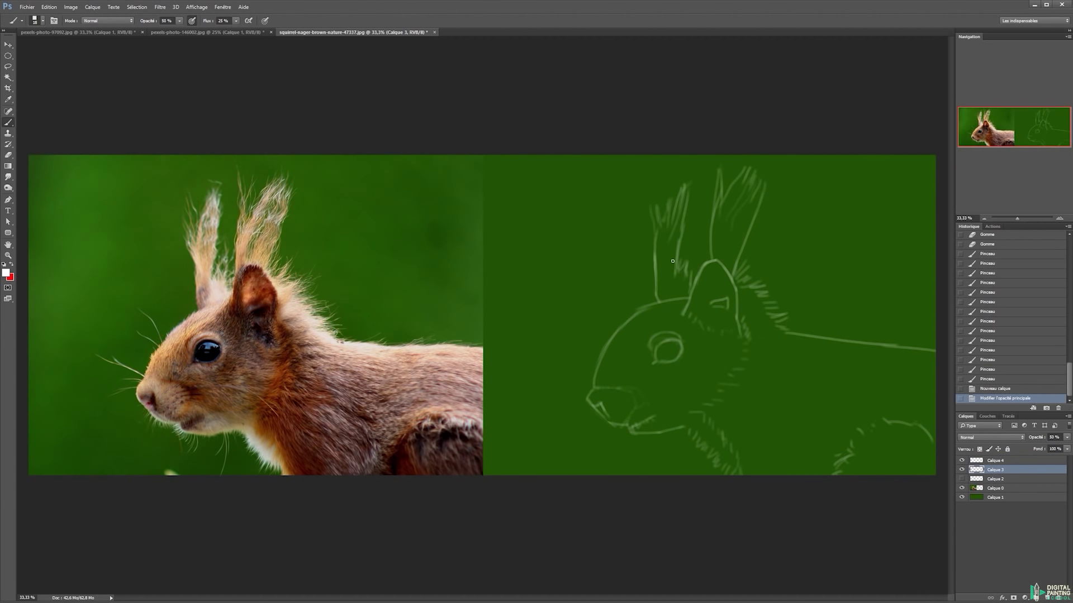
right_click(726, 252)
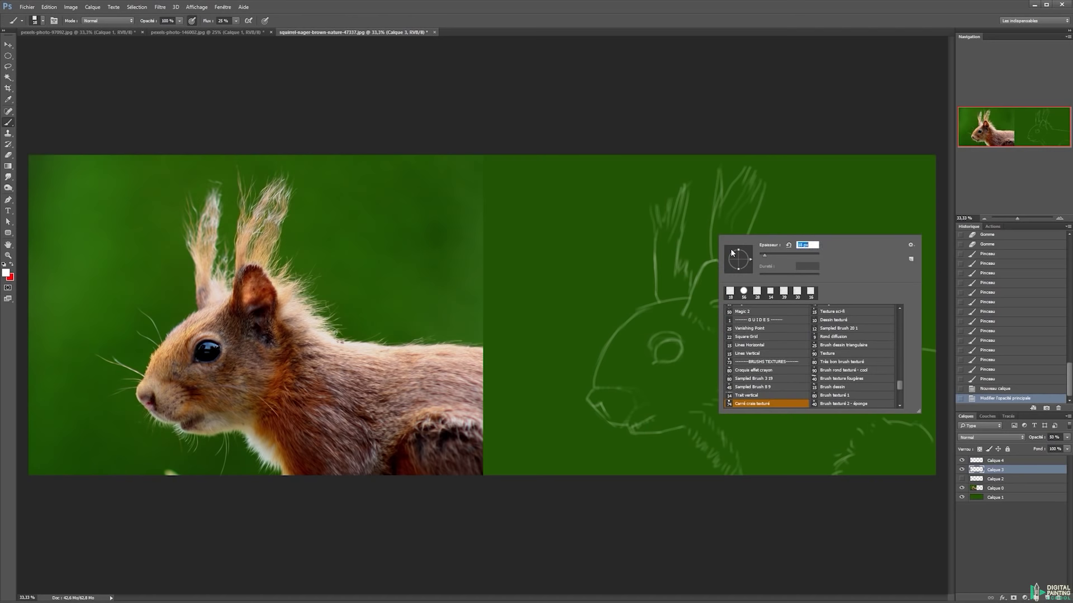
key(Return)
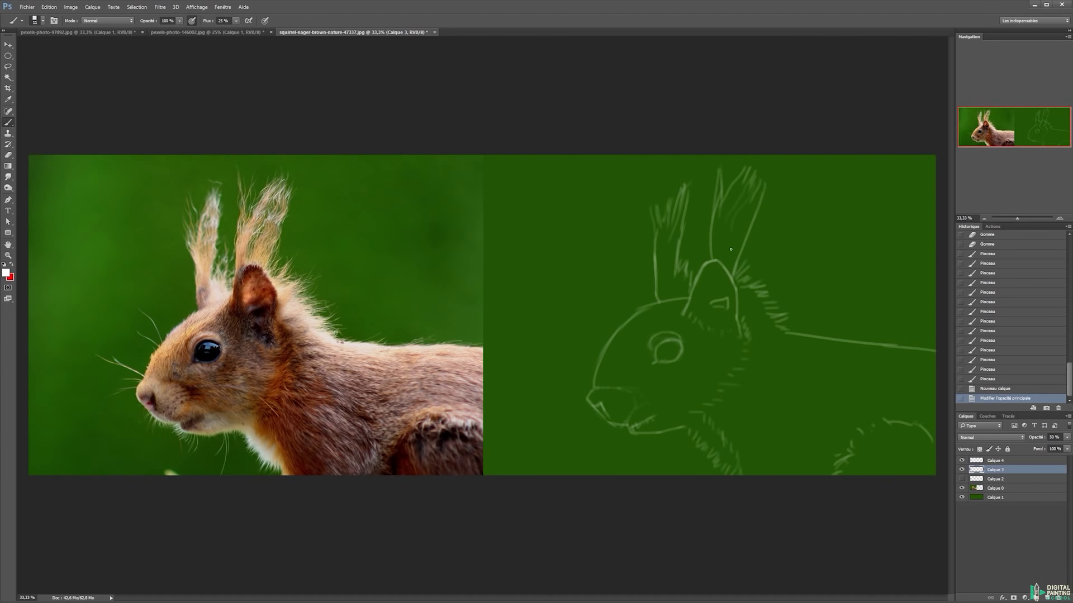
click(1000, 461)
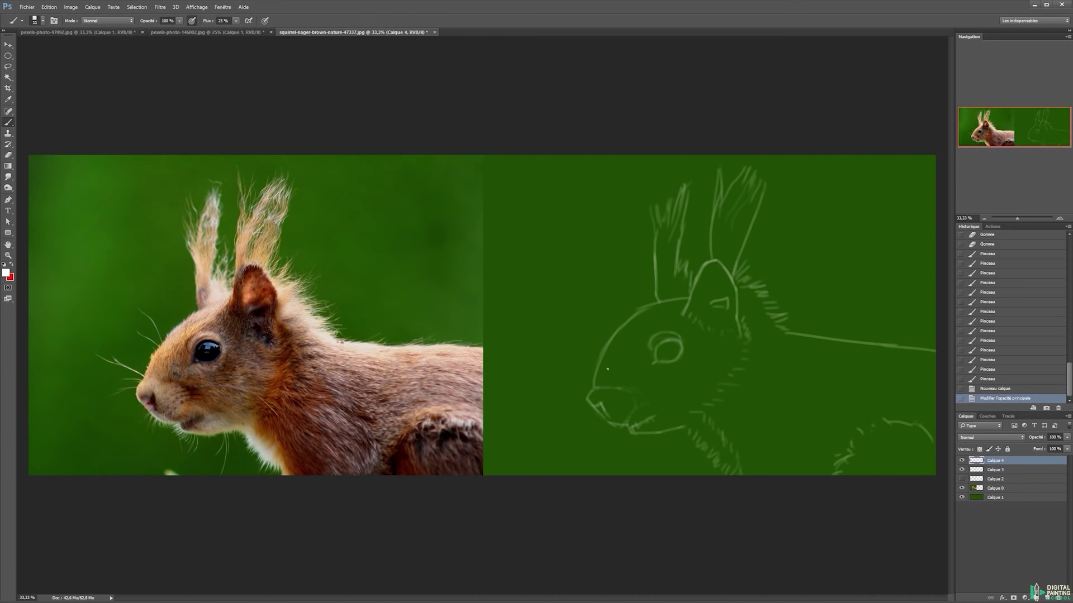
Trace the clean contour of the squirrel's forehead and snout in white over the faded sketch.
drag(595, 387, 624, 320)
key(ctrl+z)
drag(595, 386, 625, 329)
key(ctrl+z)
drag(588, 399, 643, 311)
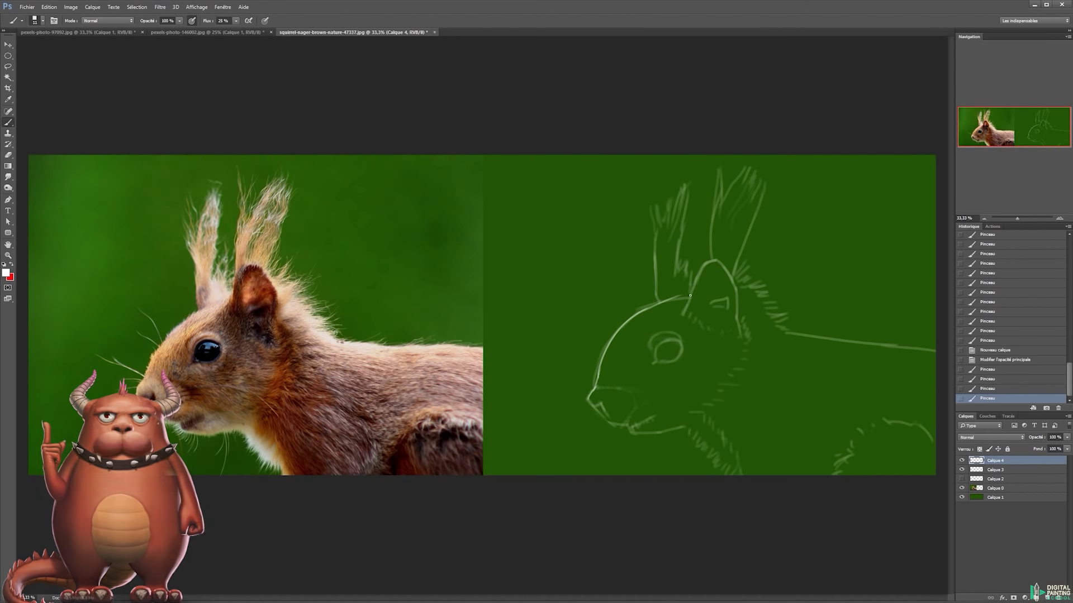
Trace the top of the head and the rounded ear outline, and start short fur strokes below the ear.
mouse_move(635, 313)
mouse_down()
mouse_move(687, 299)
mouse_move(717, 261)
mouse_move(740, 290)
mouse_move(741, 329)
mouse_up()
key(ctrl+z)
drag(739, 320, 742, 333)
drag(741, 321, 752, 346)
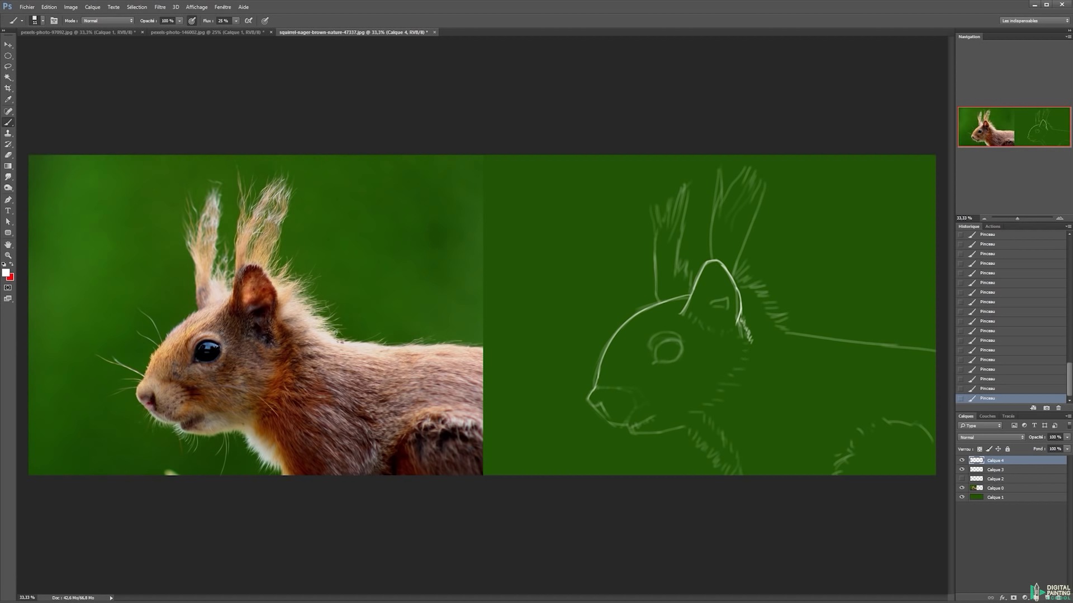
drag(338, 338, 463, 349)
key(ctrl+z)
mouse_move(279, 353)
mouse_down()
mouse_move(253, 409)
mouse_move(280, 391)
mouse_move(290, 338)
mouse_move(275, 347)
mouse_move(267, 414)
mouse_up()
key(ctrl+alt+z)
key(ctrl+alt+z)
Draw short fur strokes along the back edge of the cheek, from below the ear toward the jaw.
key(e)
key(b)
key(b)
drag(699, 415, 713, 409)
key(ctrl+z)
mouse_move(713, 399)
mouse_down()
mouse_move(746, 380)
mouse_move(754, 335)
mouse_up()
key(e)
key(b)
drag(749, 338, 756, 337)
drag(719, 390, 655, 437)
Trace the nose, nostril and underside of the muzzle, ending in a small hooked line at the mouth corner.
mouse_move(595, 389)
mouse_down()
mouse_move(588, 398)
mouse_move(609, 420)
mouse_move(650, 419)
mouse_up()
key(ctrl+z)
key(ctrl+z)
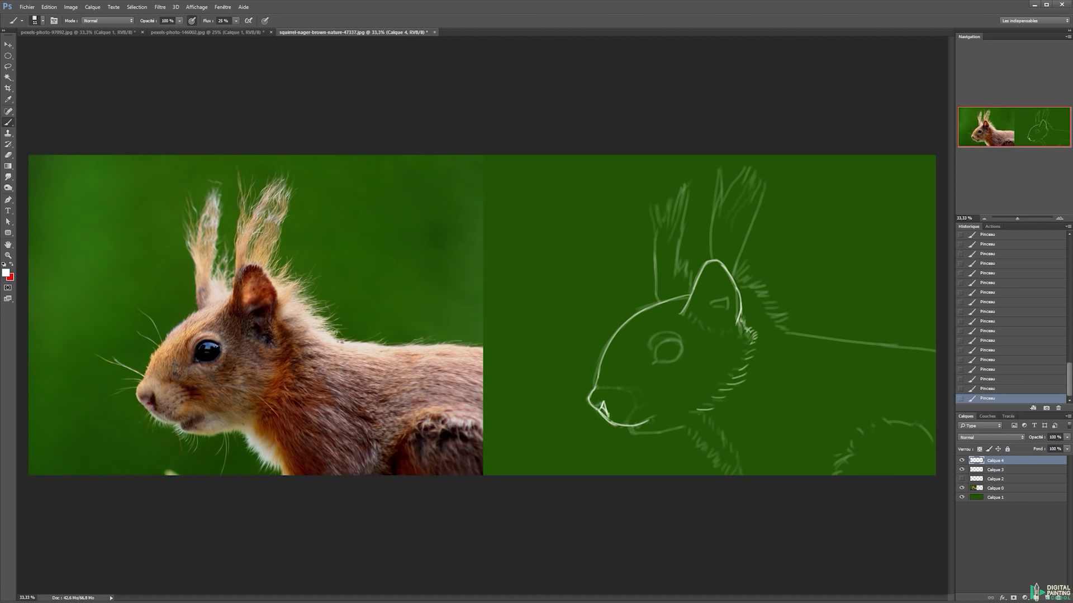
drag(638, 430, 652, 425)
scroll(171, 437, up, 3)
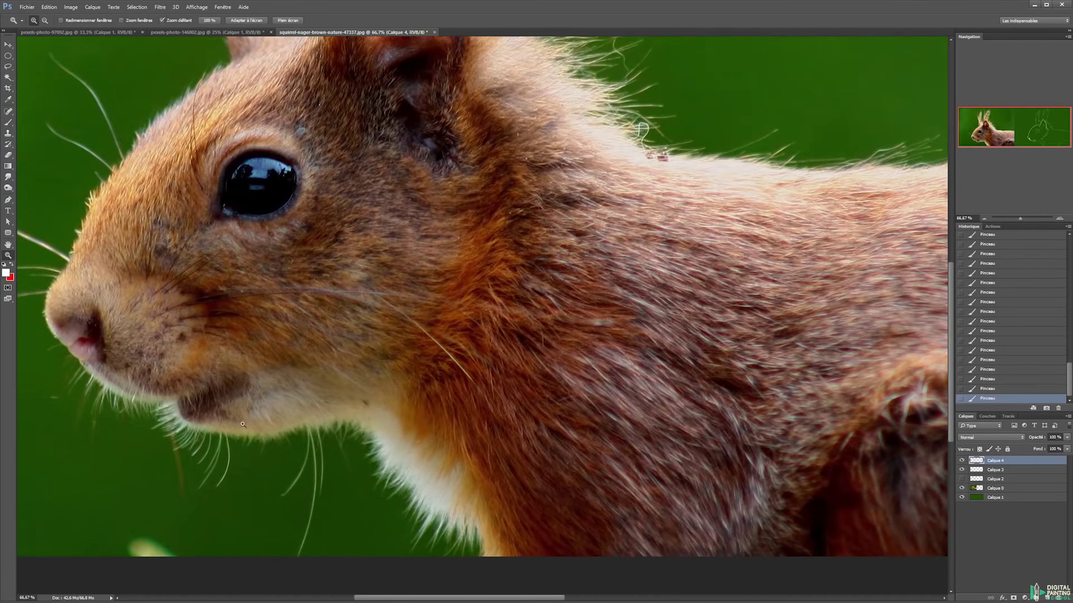
mouse_move(132, 464)
mouse_down()
mouse_move(114, 446)
mouse_move(190, 407)
mouse_up()
mouse_move(138, 444)
mouse_down()
mouse_move(125, 461)
mouse_move(114, 382)
mouse_up()
drag(186, 406, 159, 428)
key(z)
alt+click(440, 387)
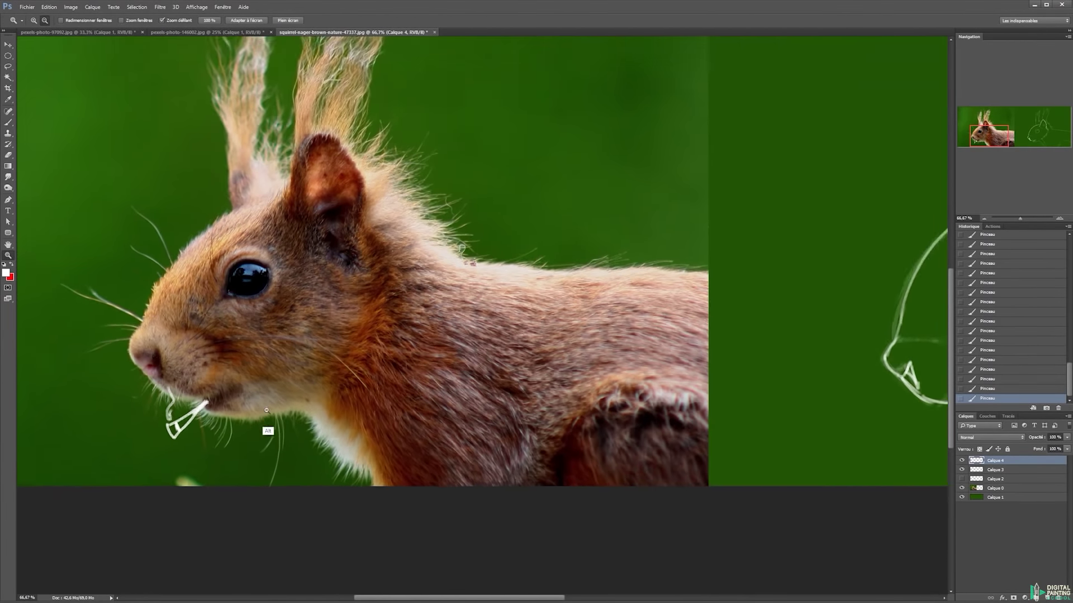
alt+click(440, 387)
key(e)
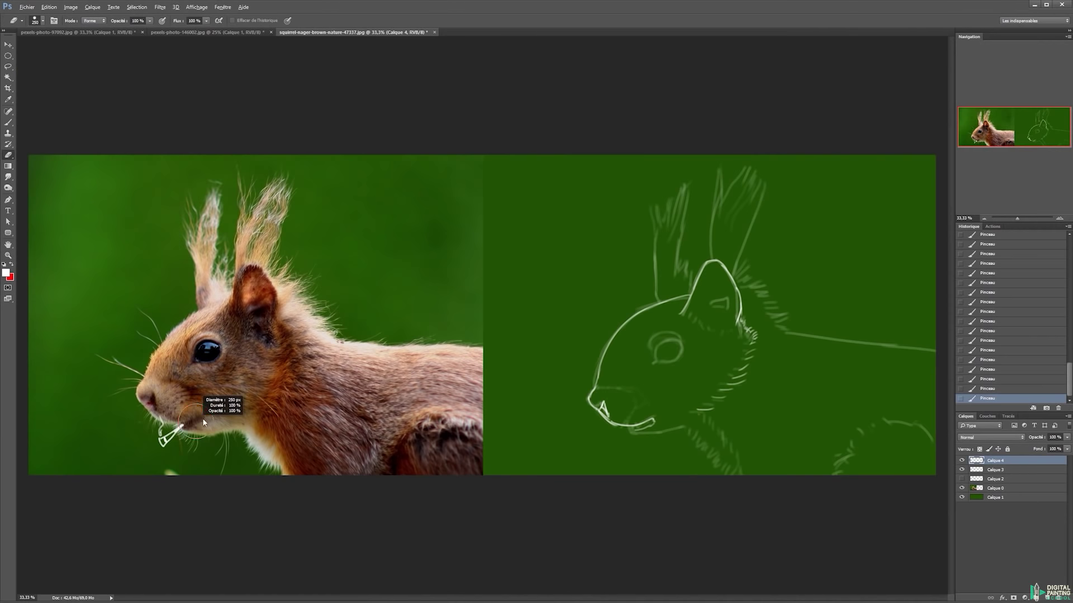
click(236, 402)
key(b)
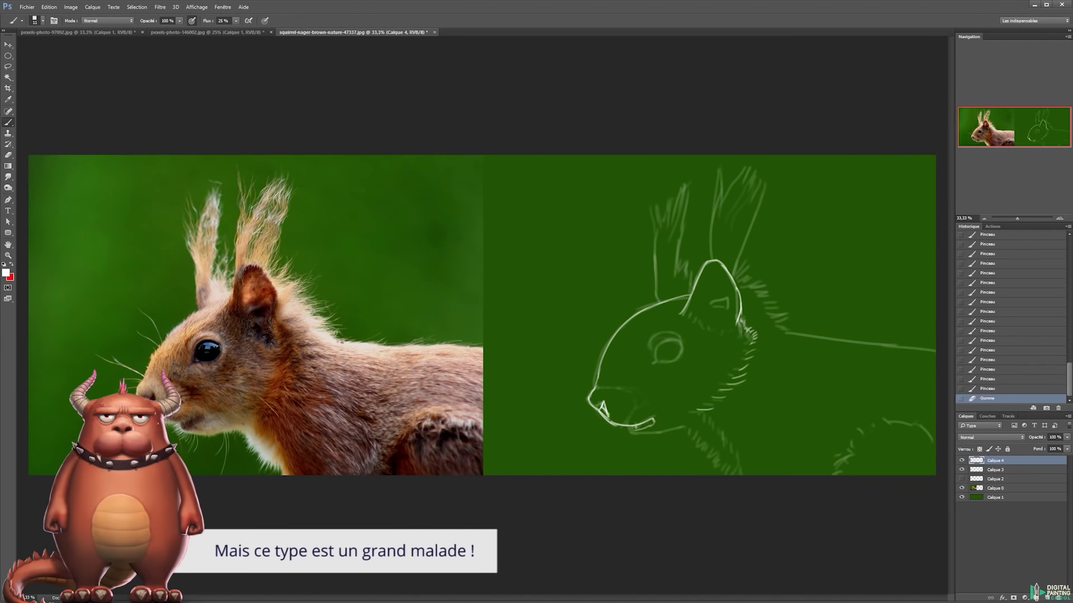
Trace the lower jaw from the chin to the throat and clean up the line with the Eraser.
drag(631, 426, 677, 431)
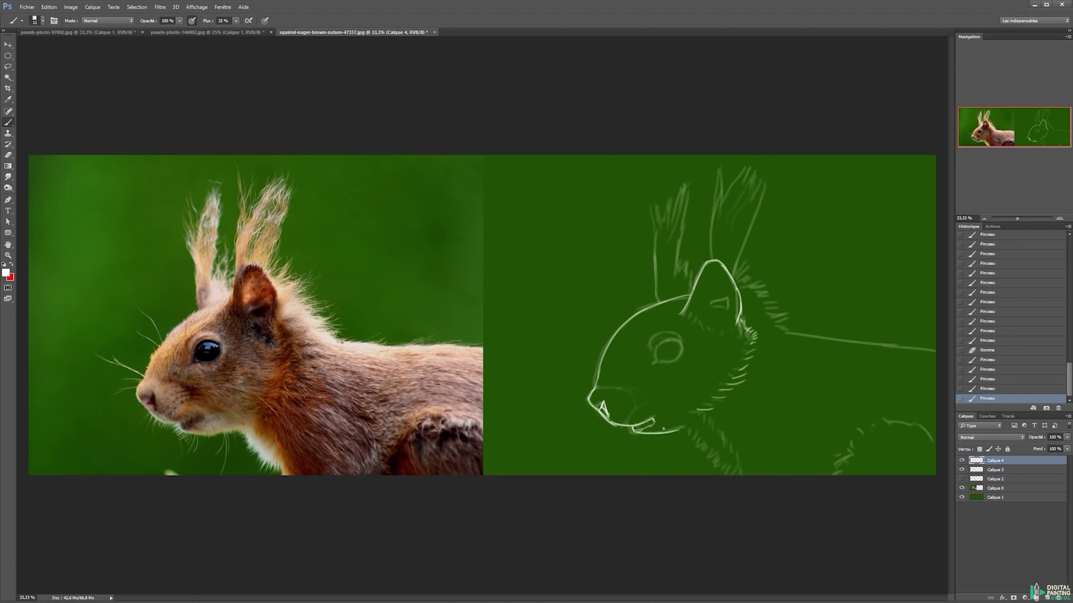
key(ctrl+z)
drag(673, 433, 691, 432)
drag(182, 434, 236, 430)
key(ctrl+z)
drag(633, 434, 663, 433)
key(e)
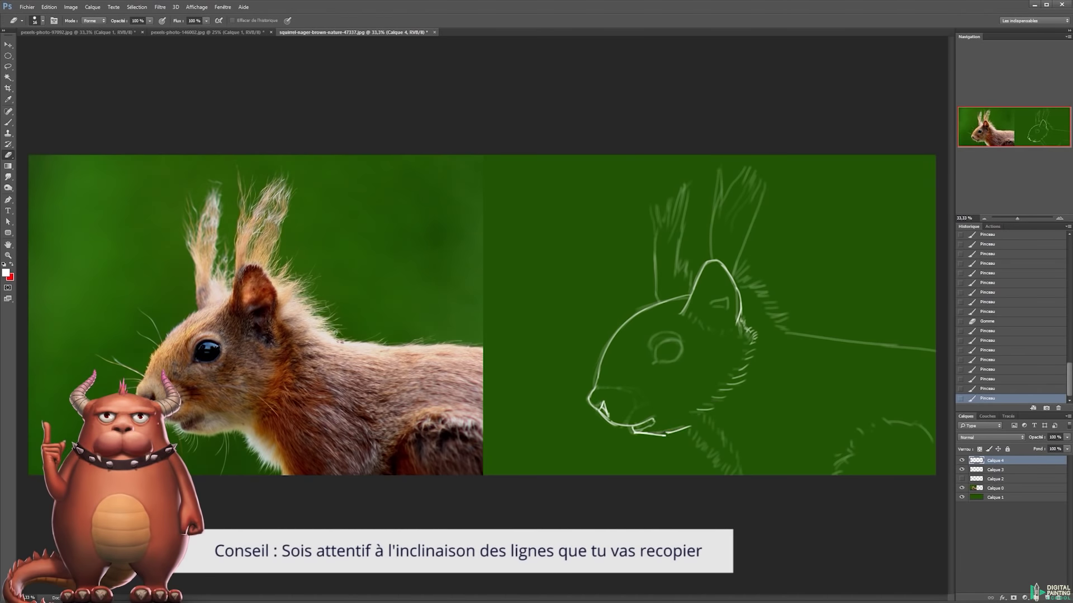
key(b)
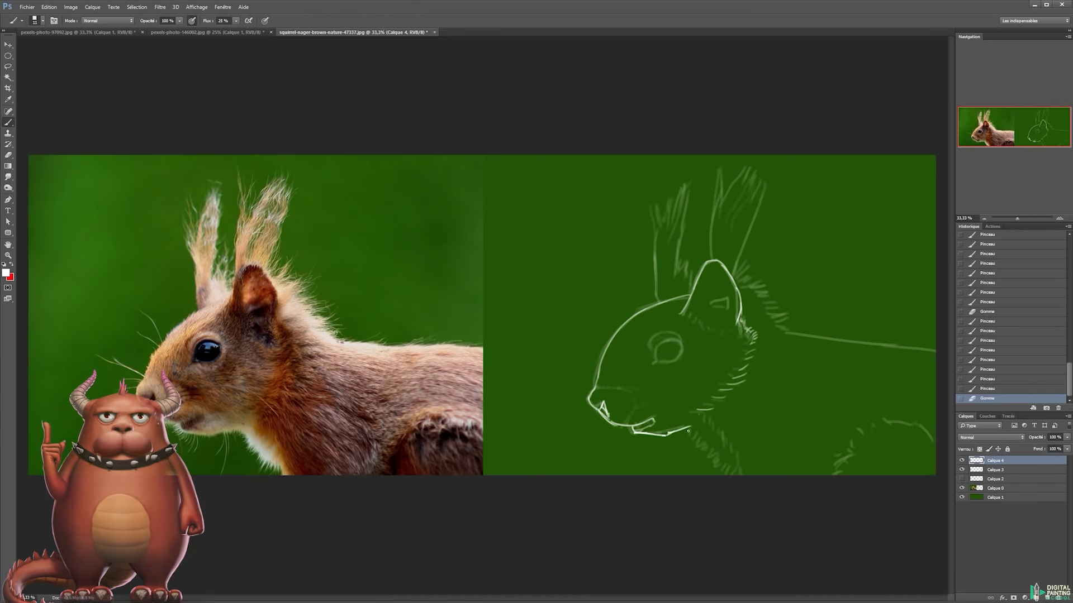
Draw short fur strokes down the throat and chest, following the direction of the coat.
drag(694, 428, 699, 439)
drag(700, 435, 740, 479)
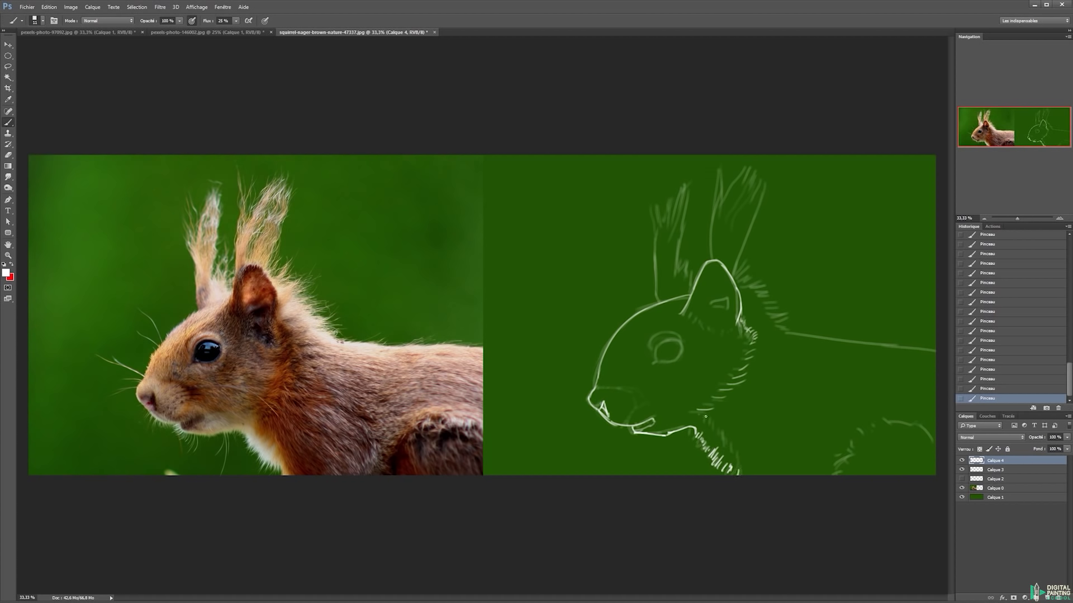
key(ctrl+z)
mouse_move(707, 417)
mouse_down()
mouse_move(712, 424)
mouse_move(704, 421)
mouse_up()
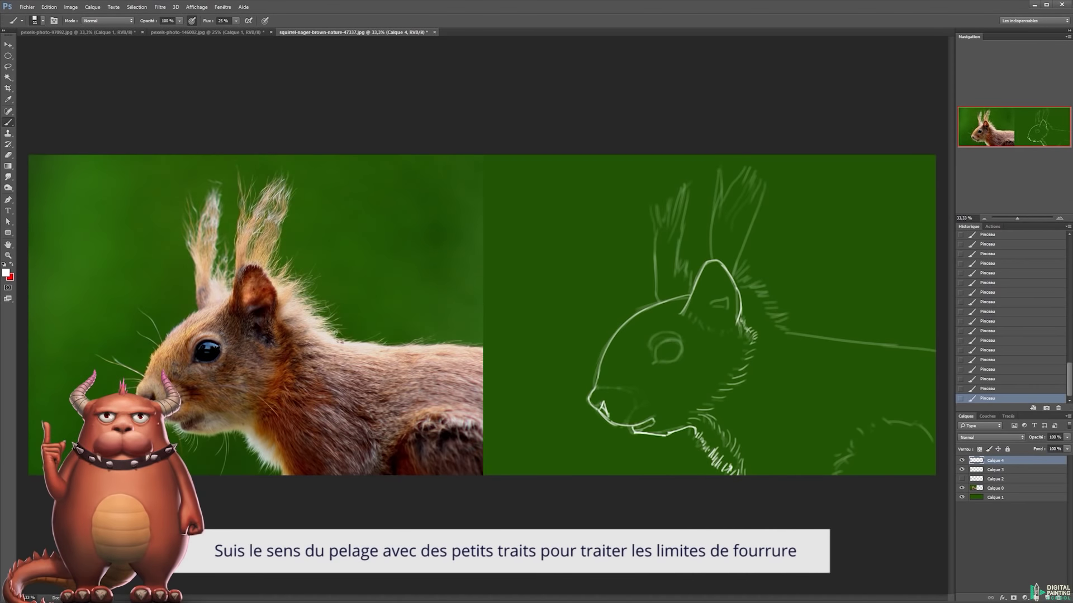
Trace the front edge of the far ear and the hair strands at the tip of its tuft.
drag(660, 302, 654, 248)
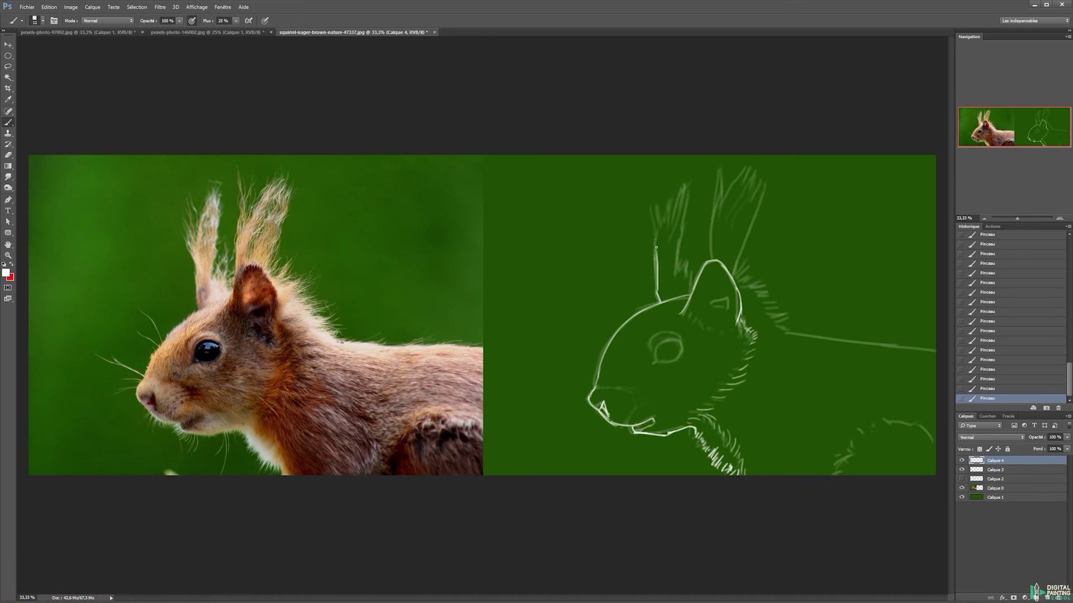
key(ctrl+z)
mouse_move(658, 291)
mouse_down()
mouse_move(657, 222)
mouse_move(654, 242)
mouse_move(639, 200)
mouse_move(664, 230)
mouse_up()
key(ctrl+z)
mouse_move(647, 193)
mouse_down()
mouse_move(661, 227)
mouse_move(686, 174)
mouse_move(691, 187)
mouse_up()
key(ctrl+z)
drag(681, 224, 688, 190)
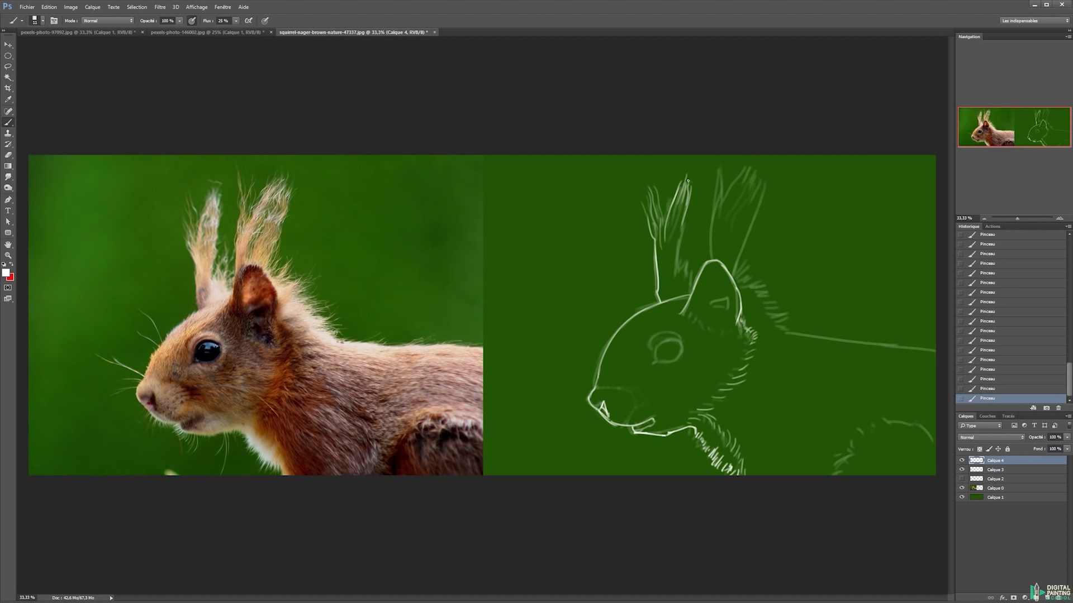
Finish the far ear tuft with its rear edge, fur strokes at the base and a few inner hairs.
drag(685, 218, 680, 255)
key(ctrl+z)
drag(686, 216, 679, 240)
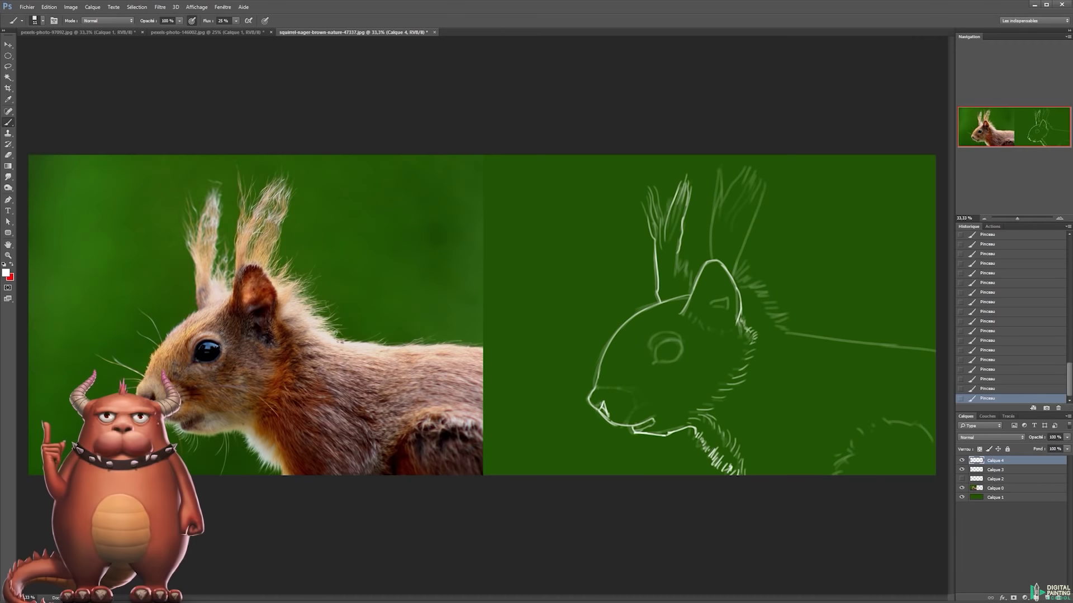
drag(676, 284, 689, 262)
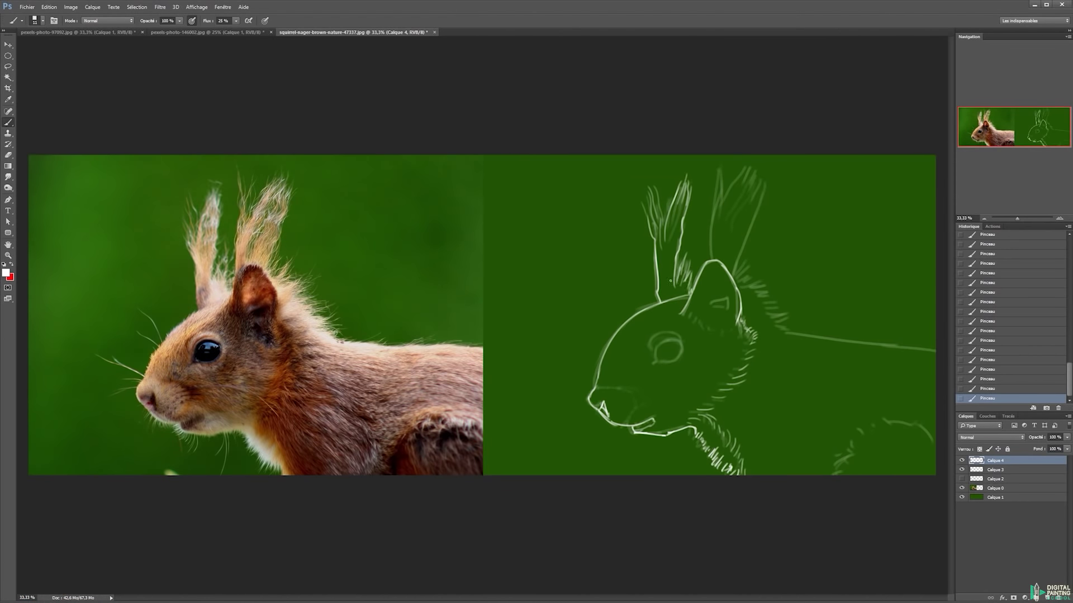
drag(661, 239, 667, 207)
Trace the near ear's tall tuft with its edges and inner hair strands, and begin the fur behind the ear.
mouse_move(713, 260)
mouse_down()
mouse_move(718, 163)
mouse_move(720, 179)
mouse_move(755, 187)
mouse_move(737, 212)
mouse_move(743, 224)
mouse_move(763, 183)
mouse_move(730, 243)
mouse_move(730, 228)
mouse_move(758, 215)
mouse_move(763, 196)
mouse_move(745, 251)
mouse_up()
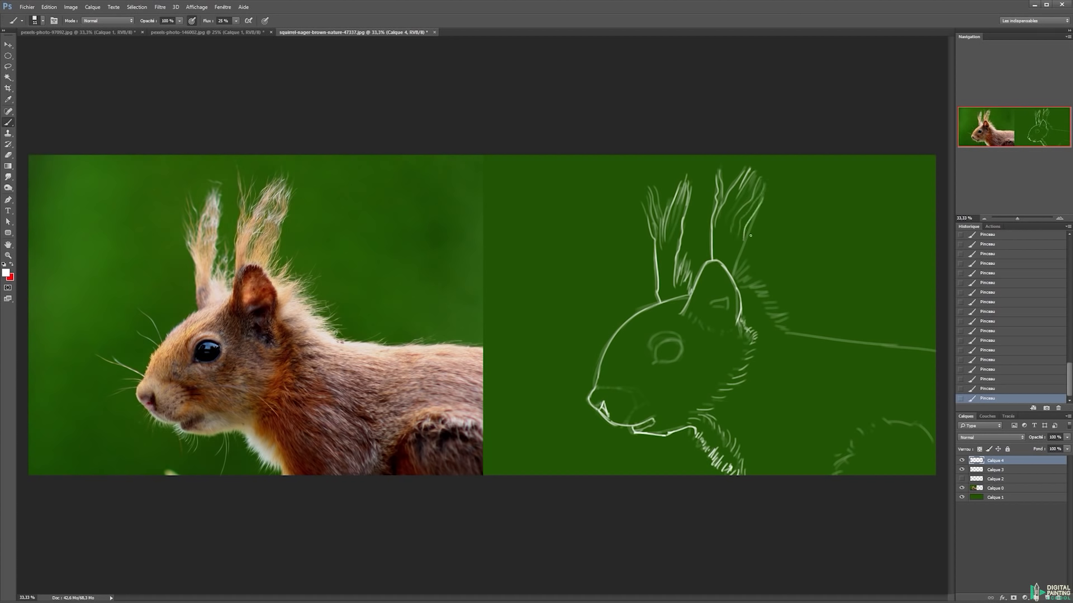
drag(765, 187, 735, 262)
mouse_move(722, 240)
mouse_down()
mouse_move(718, 263)
mouse_move(763, 272)
mouse_move(744, 283)
mouse_move(754, 290)
mouse_move(734, 278)
mouse_move(764, 289)
mouse_move(771, 313)
mouse_up()
Draw fur strokes along the nape behind the ear and trace the back line to the canvas edge.
mouse_move(788, 324)
mouse_down()
mouse_move(754, 320)
mouse_move(736, 302)
mouse_move(760, 301)
mouse_move(767, 325)
mouse_up()
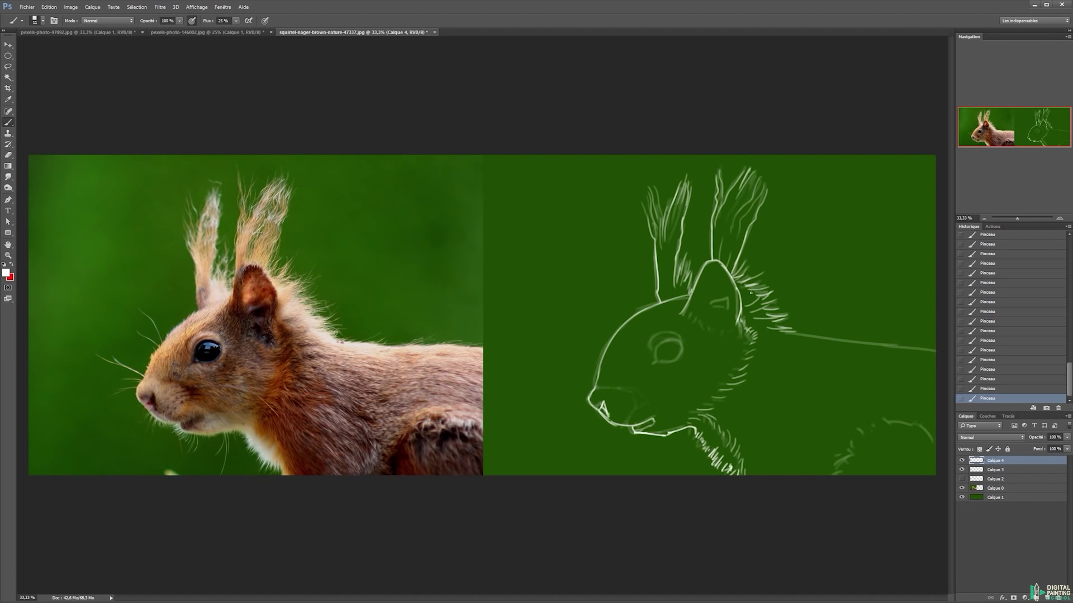
mouse_move(756, 287)
mouse_down()
mouse_move(743, 299)
mouse_move(765, 336)
mouse_up()
drag(755, 277, 776, 336)
key(ctrl+z)
mouse_move(800, 336)
mouse_down()
mouse_move(786, 334)
mouse_move(808, 337)
mouse_up()
mouse_move(876, 342)
mouse_down()
mouse_move(816, 339)
mouse_move(937, 350)
mouse_up()
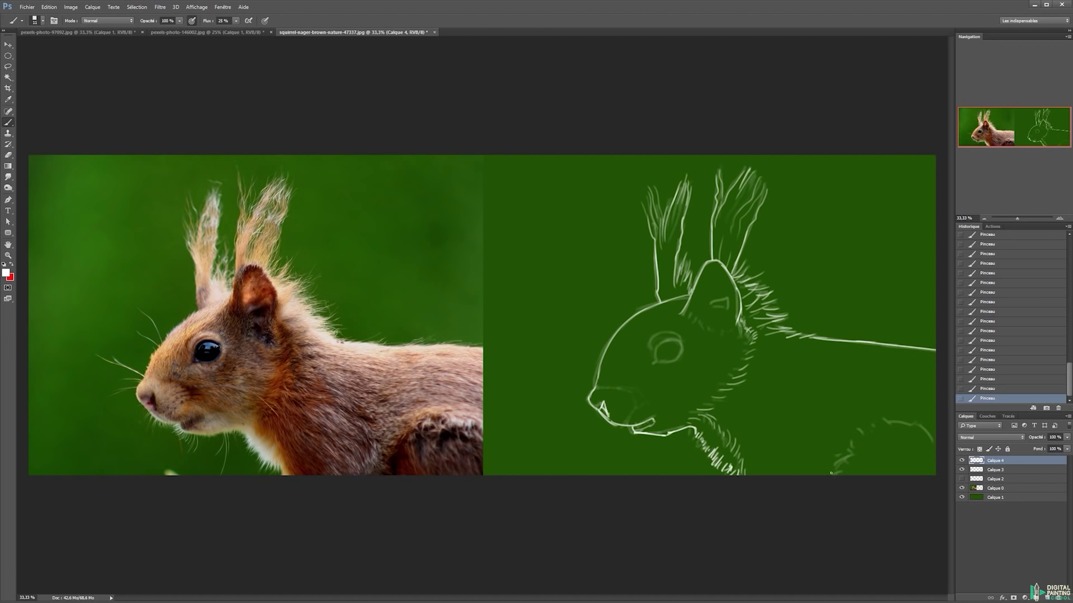
Trace the thigh contour with short fur strokes, and add fine fur and whisker dots on the muzzle.
mouse_move(847, 472)
mouse_down()
mouse_move(829, 476)
mouse_move(847, 446)
mouse_move(902, 422)
mouse_move(931, 436)
mouse_up()
drag(861, 431, 875, 428)
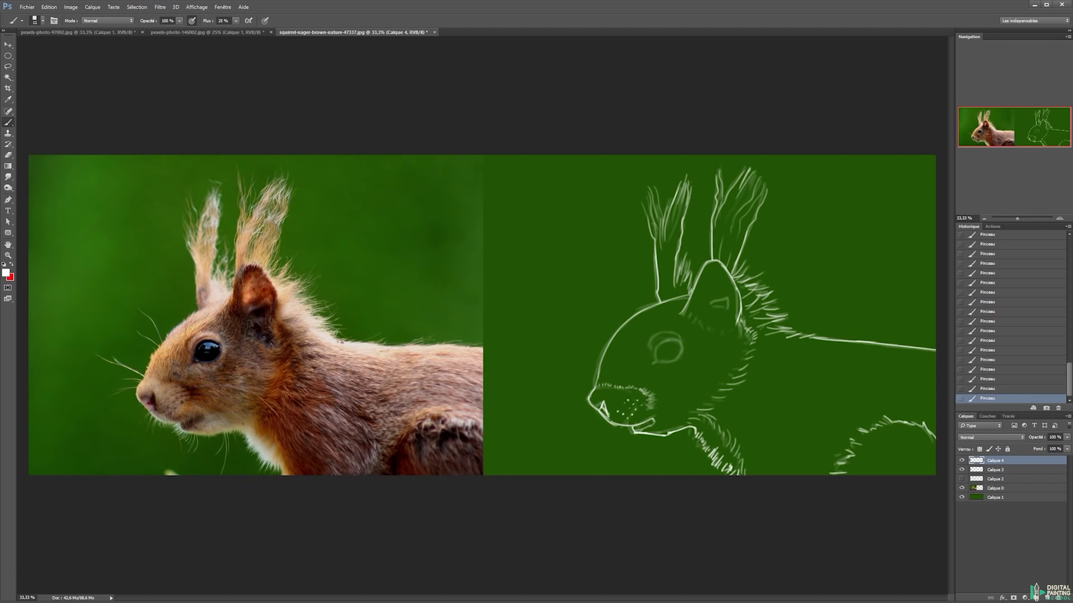
Draw long, thin whiskers from the muzzle across the cheek and up toward the eye.
drag(639, 404, 716, 390)
drag(645, 406, 700, 405)
key(ctrl+z)
mouse_move(624, 400)
mouse_down()
mouse_move(671, 386)
mouse_move(672, 372)
mouse_move(633, 360)
mouse_move(643, 356)
mouse_up()
key(ctrl+alt+z)
key(ctrl+alt+z)
click(632, 393)
Draw thin whiskers extending in front of the snout and above the forehead.
drag(593, 380, 520, 344)
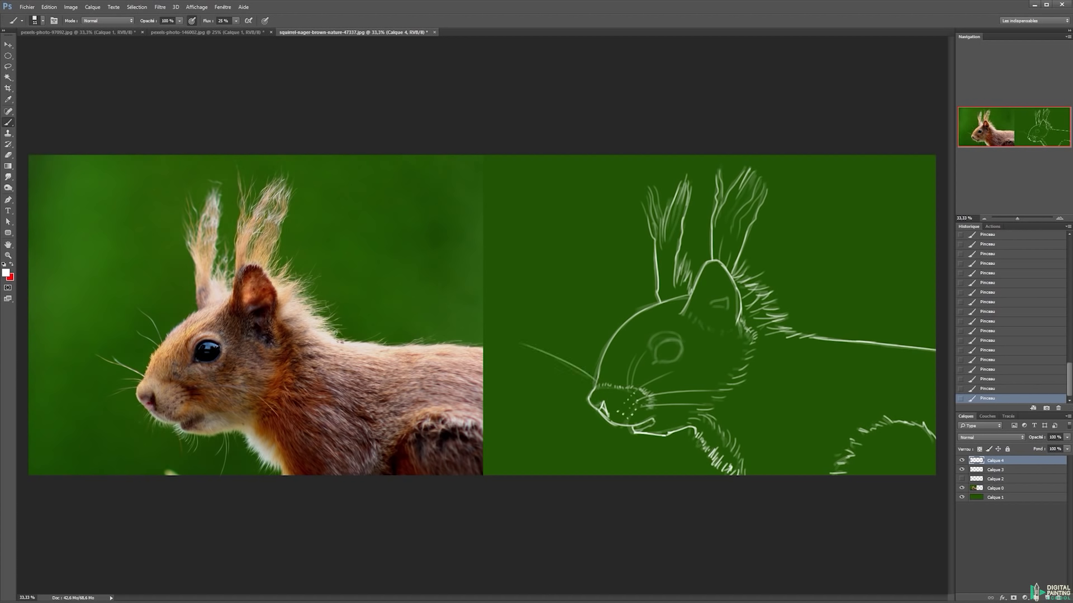
drag(579, 370, 533, 356)
mouse_move(613, 339)
mouse_down()
mouse_move(576, 317)
mouse_move(567, 283)
mouse_up()
key(ctrl)
Draw the eye with its almond-shaped outline, surrounding eyelid contour and inner reflection.
drag(657, 345, 683, 352)
key(ctrl+alt+z)
key(ctrl+alt+z)
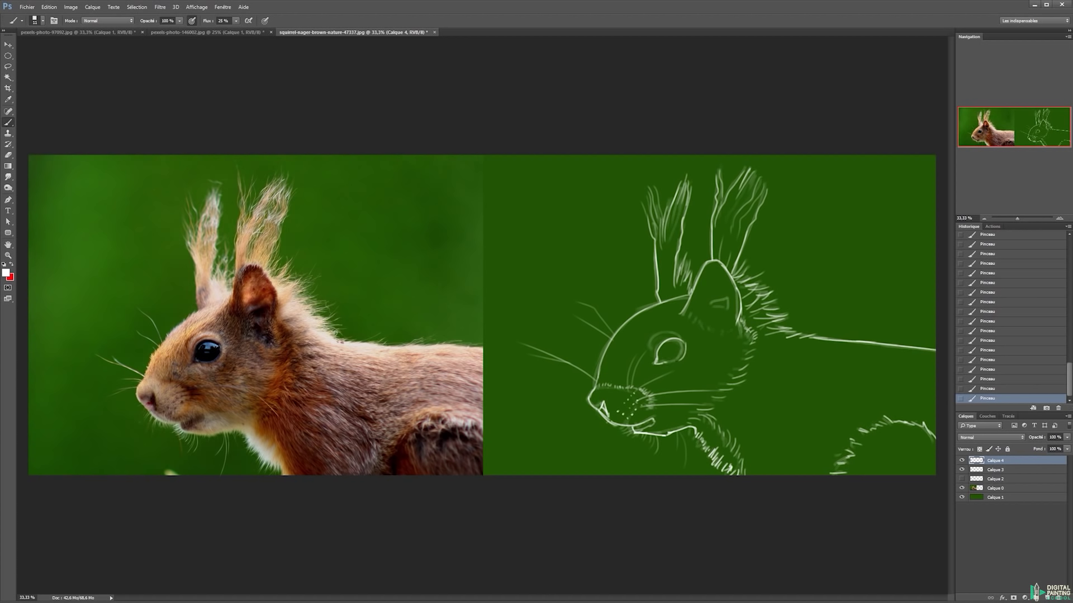
key(ctrl)
key(ctrl)
mouse_move(653, 354)
mouse_down()
mouse_move(653, 325)
mouse_move(656, 337)
mouse_move(686, 337)
mouse_up()
Erase the excess fur marks on top of the muzzle and touch up the spot with the Brush.
key(e)
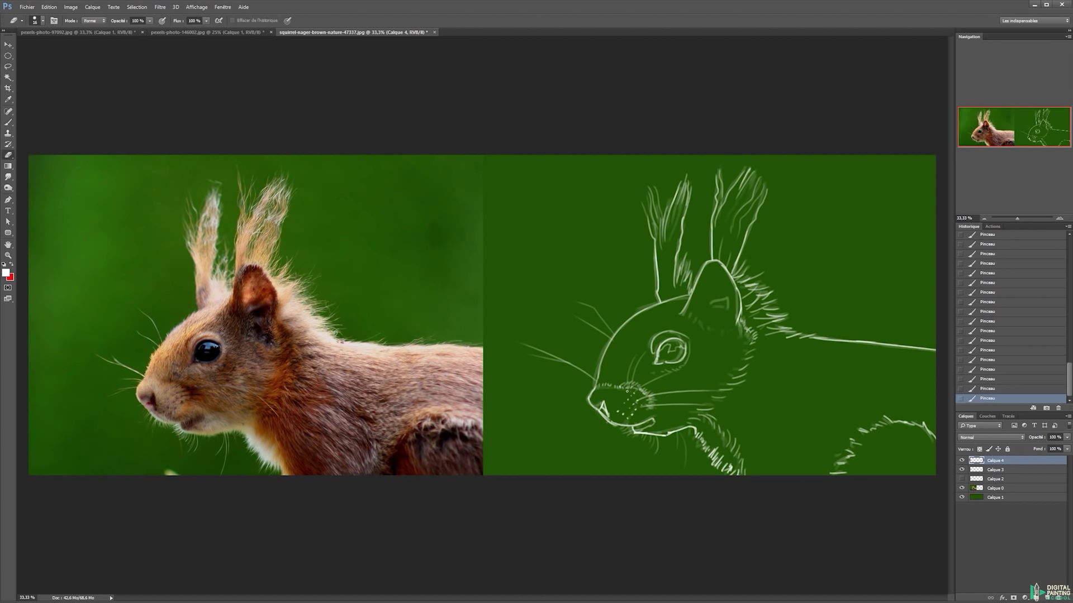
click(636, 388)
click(636, 384)
click(635, 386)
click(637, 386)
key(b)
click(650, 393)
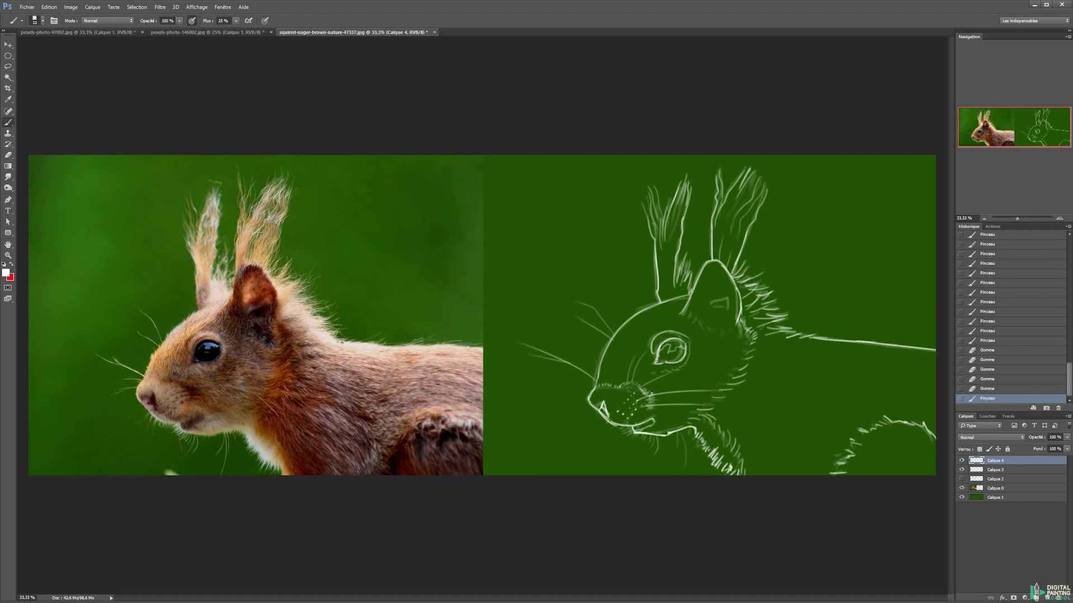
Draw short fur strokes around the base of the near ear, following the coat direction.
mouse_move(702, 321)
mouse_down()
mouse_move(689, 305)
mouse_move(714, 327)
mouse_up()
drag(716, 323, 720, 333)
drag(722, 330, 726, 338)
drag(725, 334, 738, 341)
drag(737, 335, 743, 343)
drag(715, 327, 737, 341)
Draw the inner fold of the near ear and the line along its inner front edge.
drag(708, 308, 726, 296)
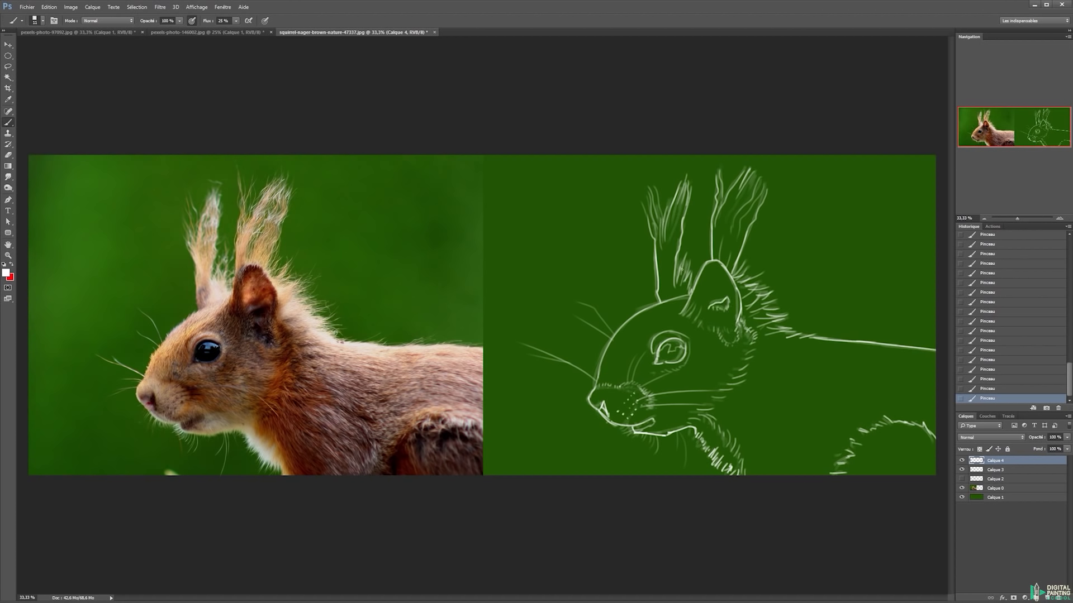
mouse_move(702, 295)
mouse_down()
mouse_move(713, 266)
mouse_move(708, 311)
mouse_up()
drag(244, 270, 251, 326)
key(ctrl+z)
Resize the Eraser and clean up the contour at the front edge of the eye.
key(z)
click(669, 363)
key(e)
alt+right_click(657, 366)
drag(648, 355, 652, 338)
click(651, 343)
Thicken the nostril with small white brush strokes.
key(z)
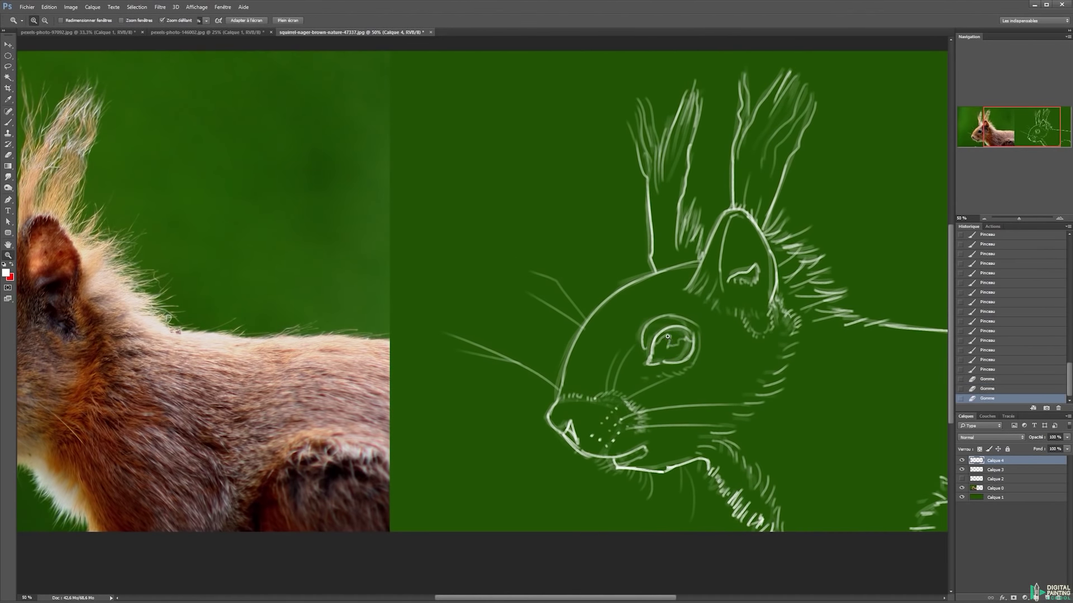
alt+click(708, 378)
click(618, 407)
key(b)
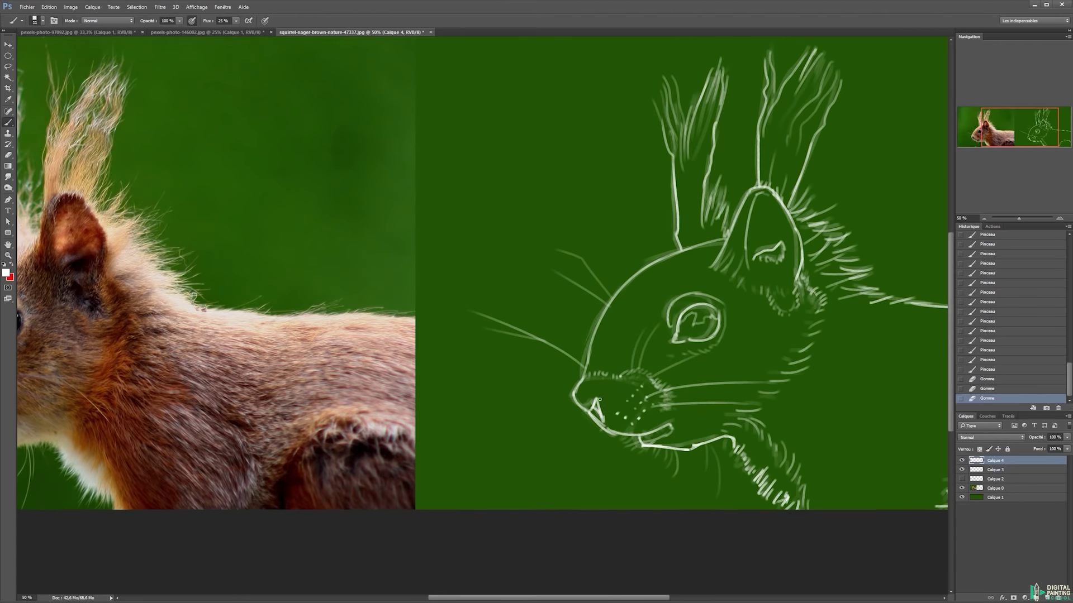
mouse_move(603, 398)
mouse_down()
mouse_move(600, 419)
mouse_move(593, 404)
mouse_move(602, 419)
mouse_up()
drag(599, 404, 602, 418)
key(z)
alt+click(640, 405)
key(b)
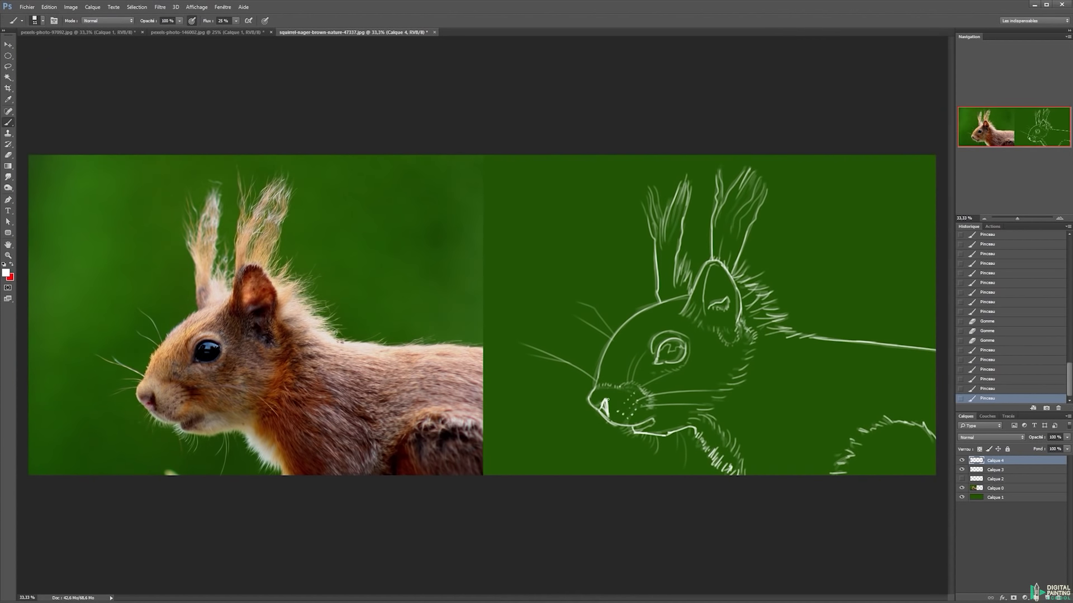
Refine the nostril into a clearer pointed shape by alternating small brush touches with erasing.
click(603, 407)
click(601, 409)
click(603, 405)
key(e)
drag(604, 404, 607, 414)
key(b)
click(602, 408)
key(e)
click(603, 408)
click(603, 409)
click(603, 408)
click(603, 408)
click(603, 408)
click(603, 408)
click(603, 408)
key(e)
click(603, 408)
key(b)
click(603, 400)
key(e)
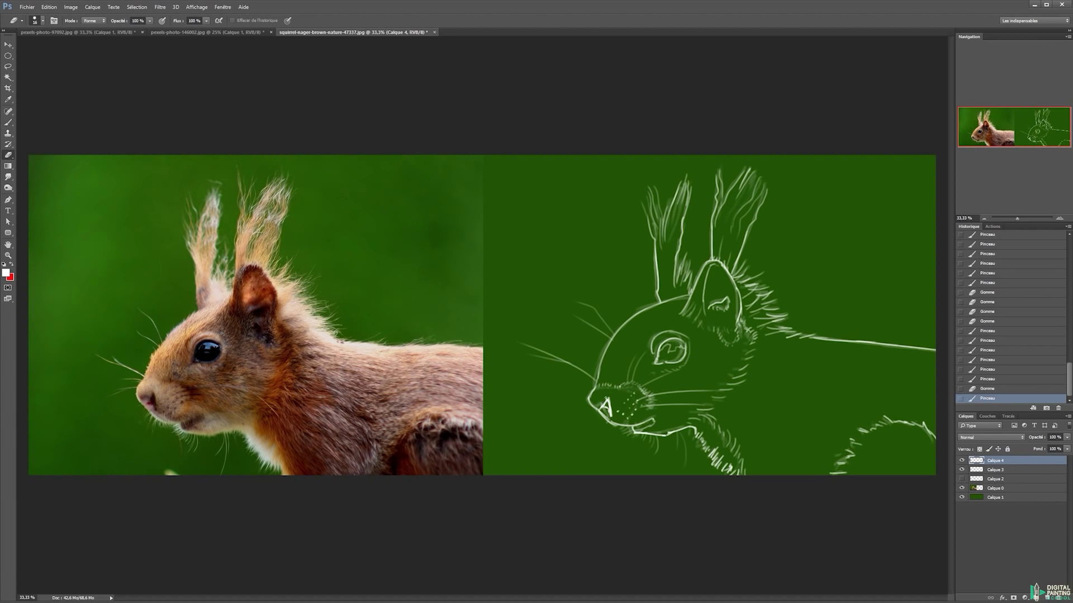
click(611, 400)
key(b)
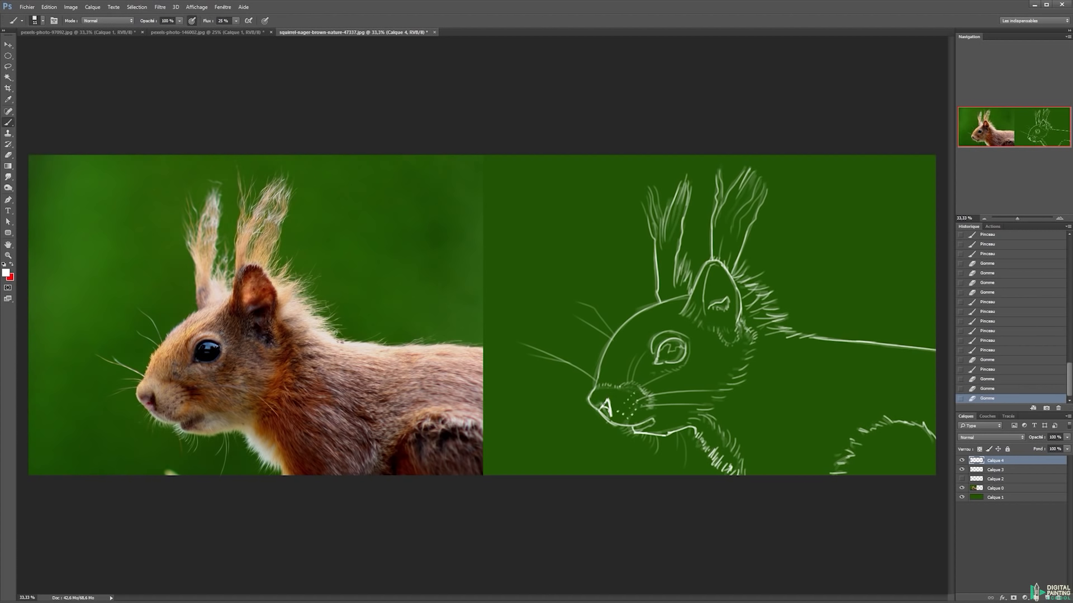
click(606, 407)
click(608, 409)
Clean up the contour at the nose tip with the Eraser and retrace the bridge of the snout.
click(592, 393)
key(e)
click(594, 390)
click(599, 396)
click(599, 396)
key(b)
drag(597, 387, 611, 338)
Extend a whisker across the lower cheek, then try extra strokes under the chin and muzzle and undo them.
drag(713, 379, 746, 399)
drag(673, 439, 678, 447)
key(ctrl+z)
drag(631, 408, 683, 427)
key(ctrl+z)
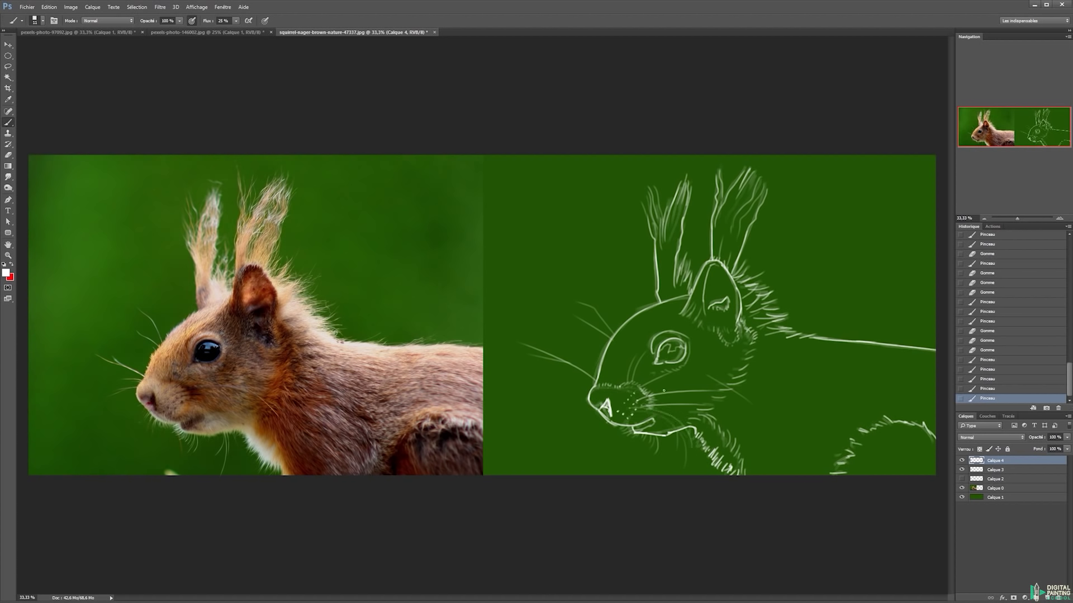
Add sparse fur strokes across the squirrel's chest, shoulder and back, and hide the Calque 3 sketch layer.
mouse_move(757, 406)
mouse_down()
mouse_move(813, 435)
mouse_move(801, 430)
mouse_move(801, 472)
mouse_up()
mouse_move(772, 427)
mouse_down()
mouse_move(803, 444)
mouse_move(801, 433)
mouse_move(811, 447)
mouse_move(806, 429)
mouse_move(813, 452)
mouse_up()
mouse_move(813, 428)
mouse_down()
mouse_move(807, 405)
mouse_move(749, 403)
mouse_move(765, 388)
mouse_move(804, 435)
mouse_up()
key(ctrl+z)
key(v)
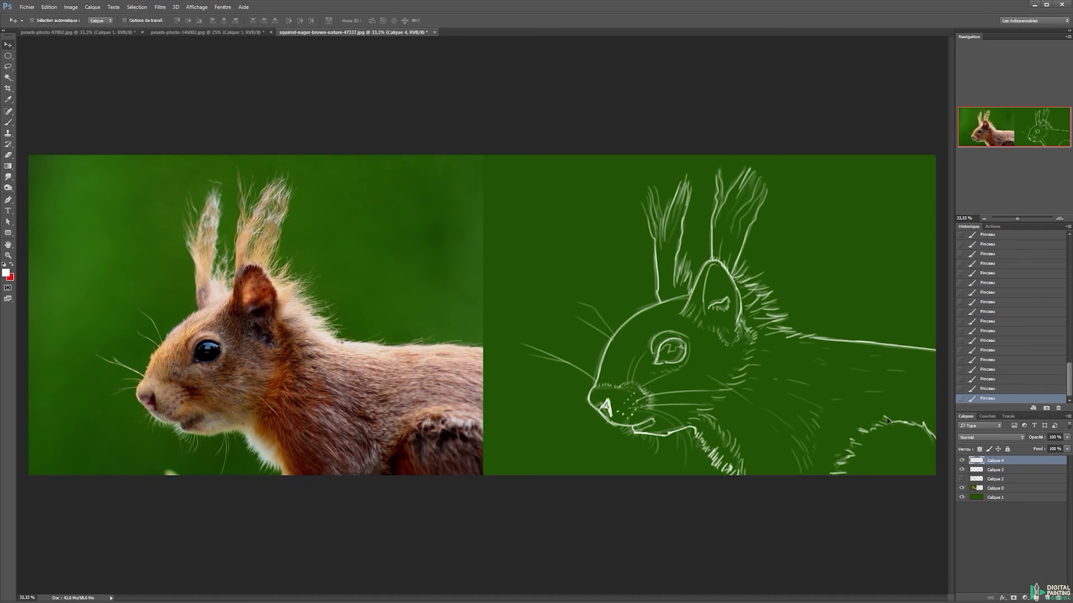
click(962, 470)
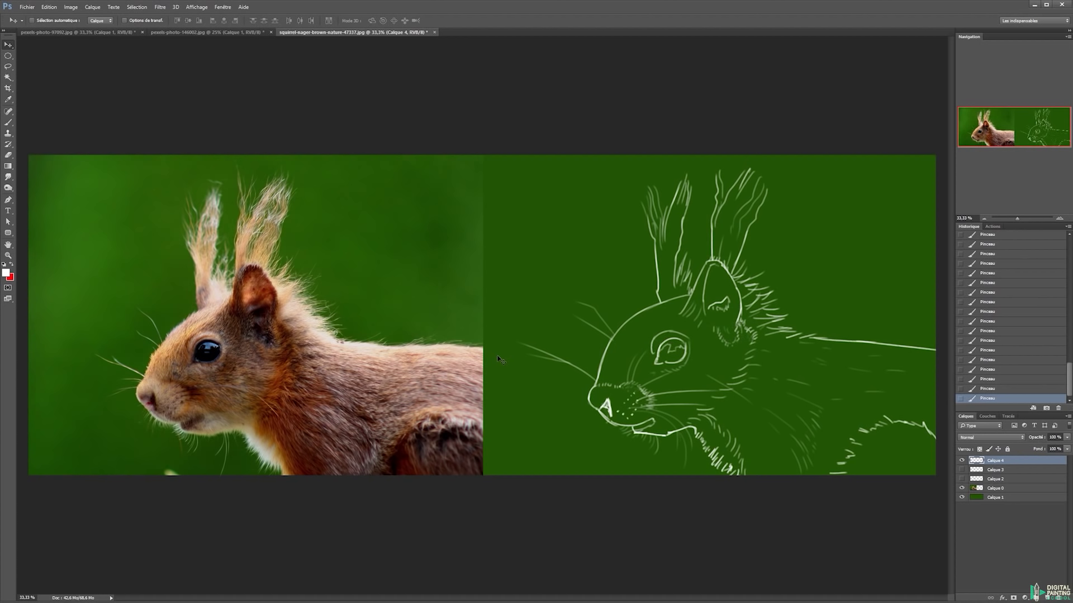
Compare ear, tuft and muzzle proportions between photo and drawing with temporary guide strokes, undoing them all.
key(b)
drag(766, 174, 245, 174)
key(ctrl+z)
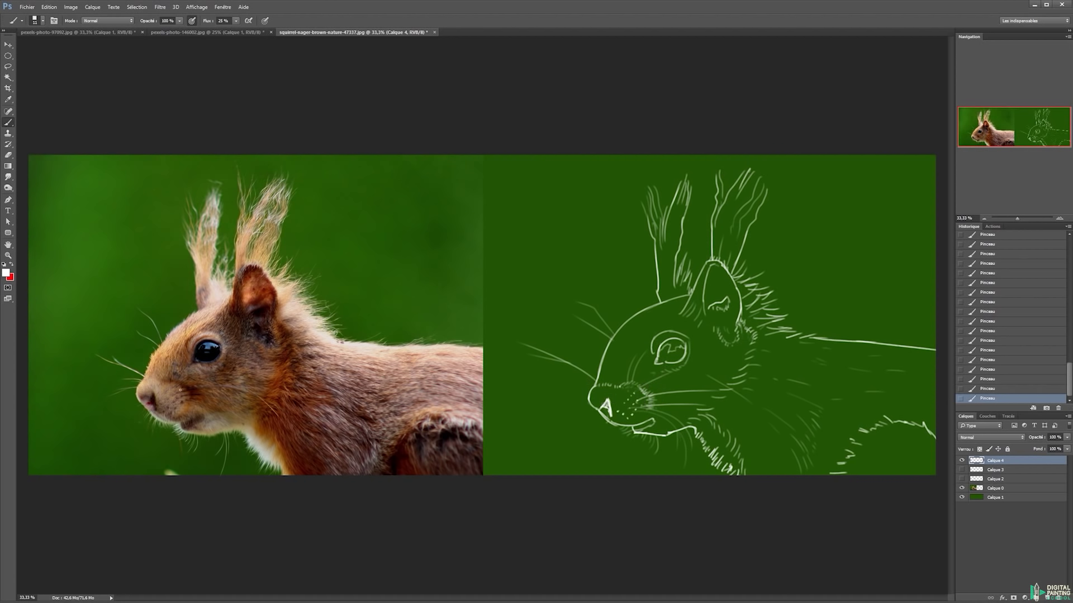
drag(136, 401, 710, 400)
key(ctrl+z)
mouse_move(712, 260)
mouse_down()
mouse_move(714, 157)
mouse_move(712, 182)
mouse_up()
key(ctrl+z)
key(ctrl+z)
mouse_move(708, 267)
mouse_down()
mouse_move(609, 379)
mouse_move(655, 418)
mouse_up()
key(ctrl+z)
key(ctrl+z)
Strengthen the forehead contour from above the snout to the brow, alternating brush strokes with the Eraser.
mouse_move(601, 367)
mouse_down()
mouse_move(679, 295)
mouse_move(619, 330)
mouse_move(672, 298)
mouse_move(648, 310)
mouse_up()
key(e)
key(b)
drag(637, 316, 606, 349)
key(e)
key(b)
drag(613, 339, 608, 353)
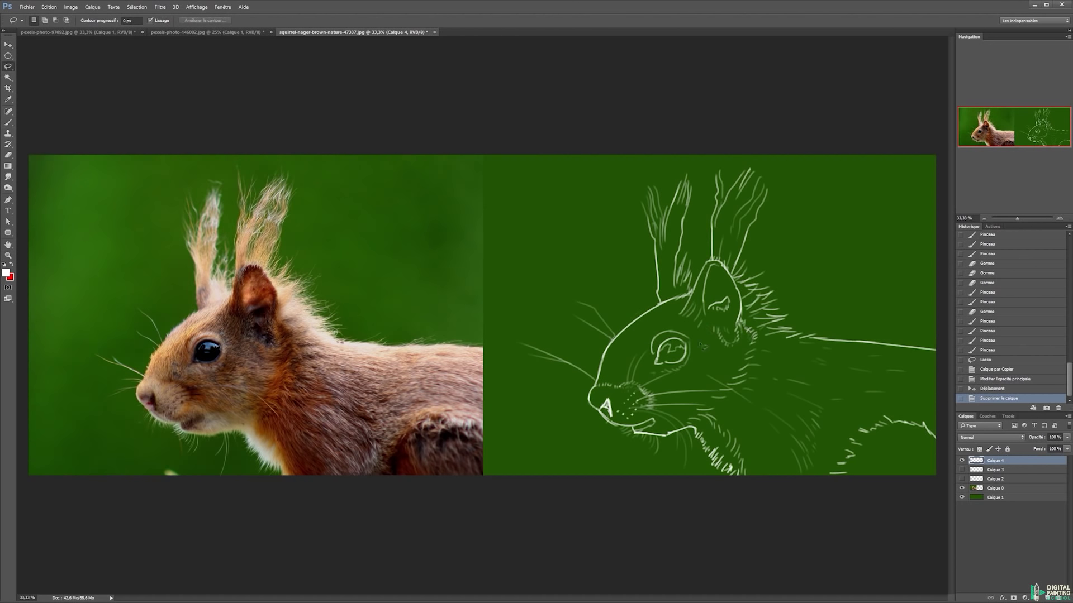
Lasso the drawn eye and nudge it up and to the left within the squirrel's head.
mouse_move(699, 347)
mouse_down()
mouse_move(674, 374)
mouse_move(650, 374)
mouse_move(697, 332)
mouse_move(675, 376)
mouse_up()
mouse_move(675, 375)
mouse_down()
mouse_move(701, 359)
mouse_move(693, 352)
mouse_up()
key(v)
key(shift+Up)
key(shift+Up)
key(shift+Left)
key(shift+Left)
key(shift+Left)
key(shift+Left)
key(shift+Up)
key(shift+Right)
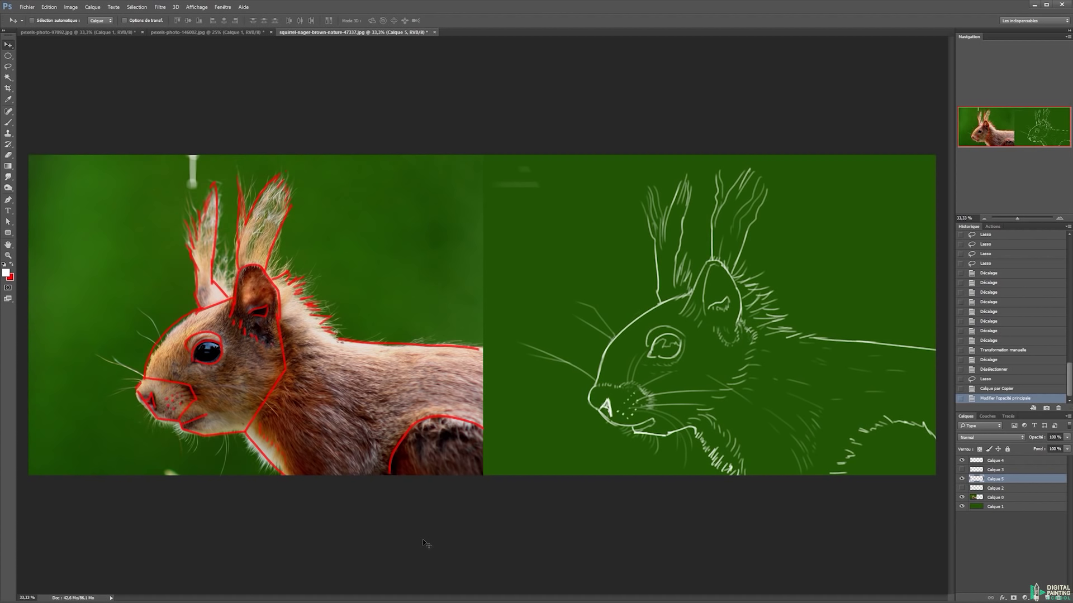
Break up the straight red cheek line on the squirrel photo with short red fur strokes and an eraser touch.
key(b)
key(x)
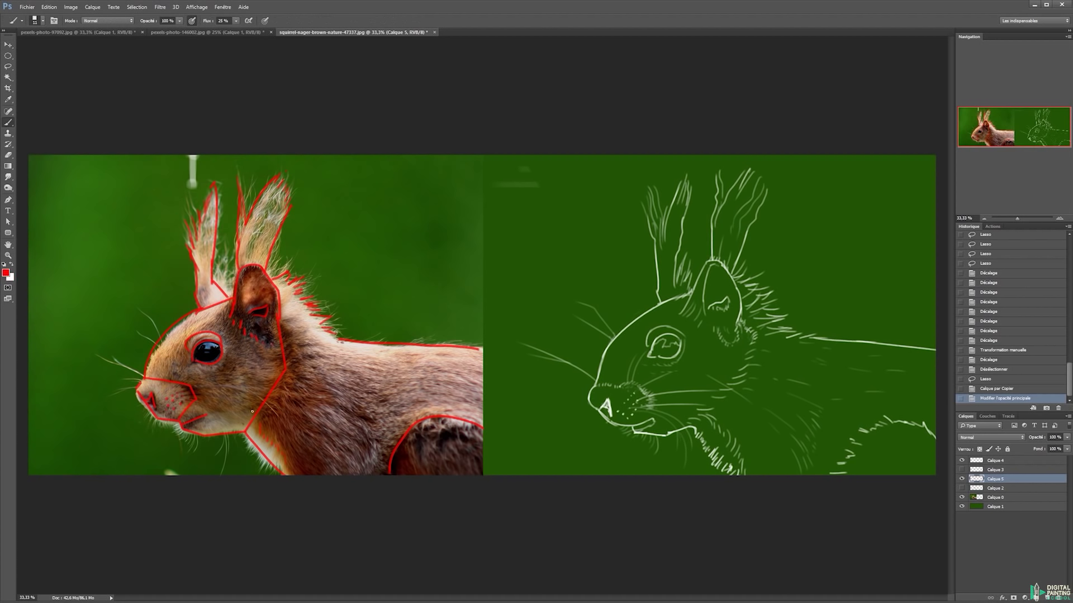
key(ctrl+z)
drag(279, 372, 266, 400)
drag(266, 400, 262, 406)
key(e)
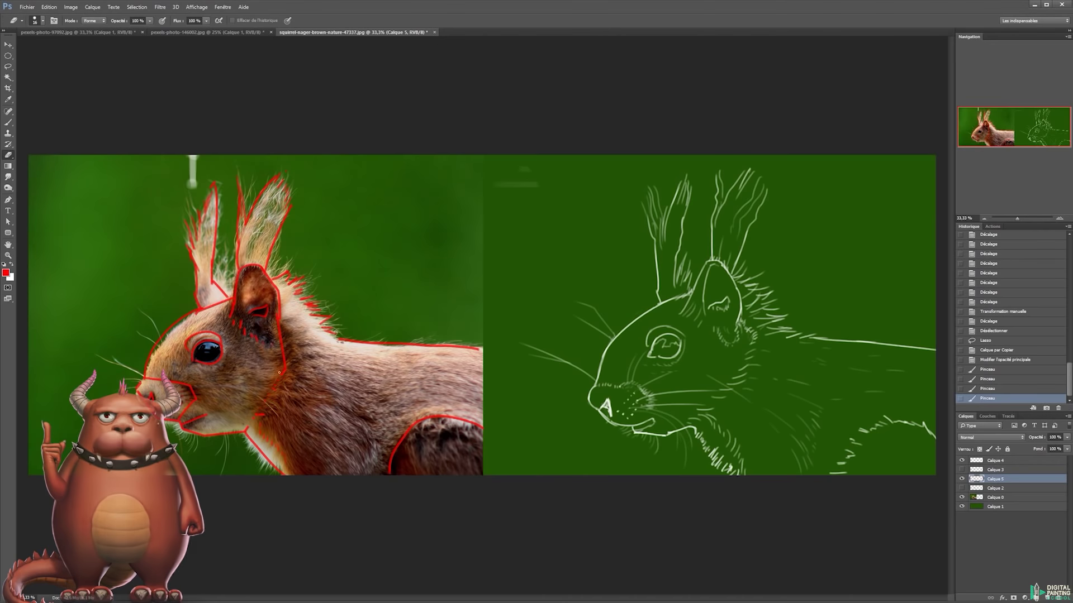
click(322, 347)
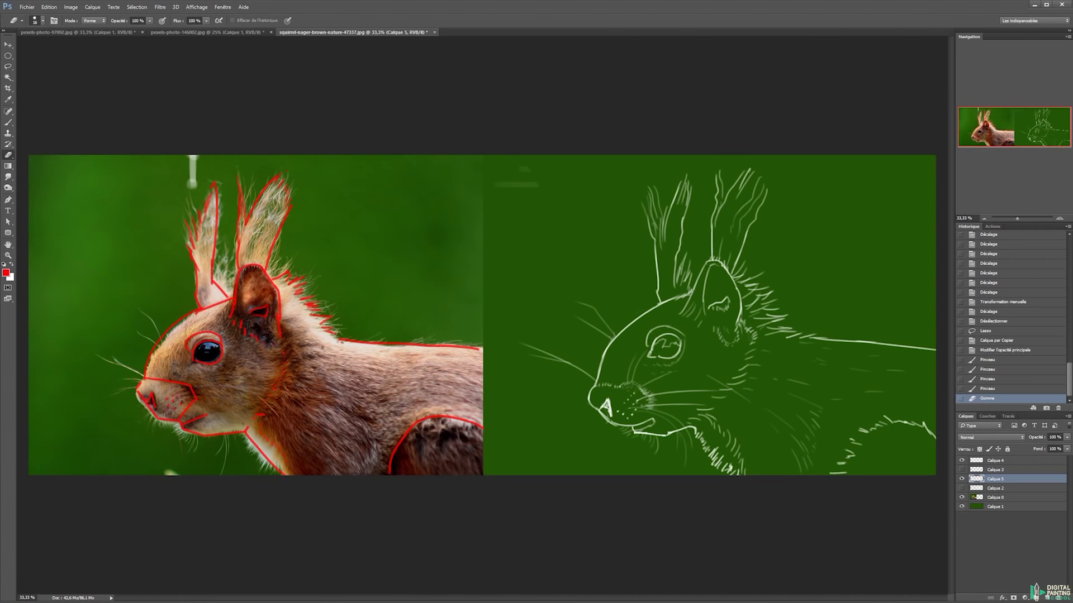
Continue the red fur strokes up the back of the cheek and mark the hair inside the ear on the photo.
key(b)
drag(270, 400, 260, 403)
mouse_move(277, 394)
mouse_down()
mouse_move(268, 397)
mouse_move(276, 383)
mouse_up()
drag(286, 370, 282, 367)
drag(284, 350, 286, 355)
drag(288, 344, 283, 347)
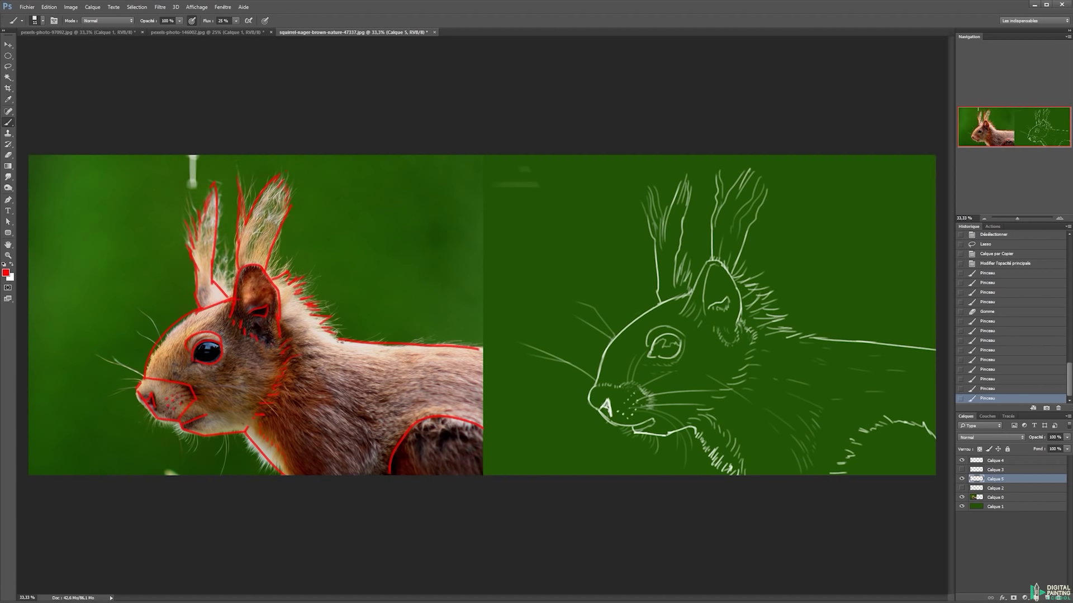
mouse_move(253, 312)
mouse_down()
mouse_move(269, 306)
mouse_move(274, 327)
mouse_up()
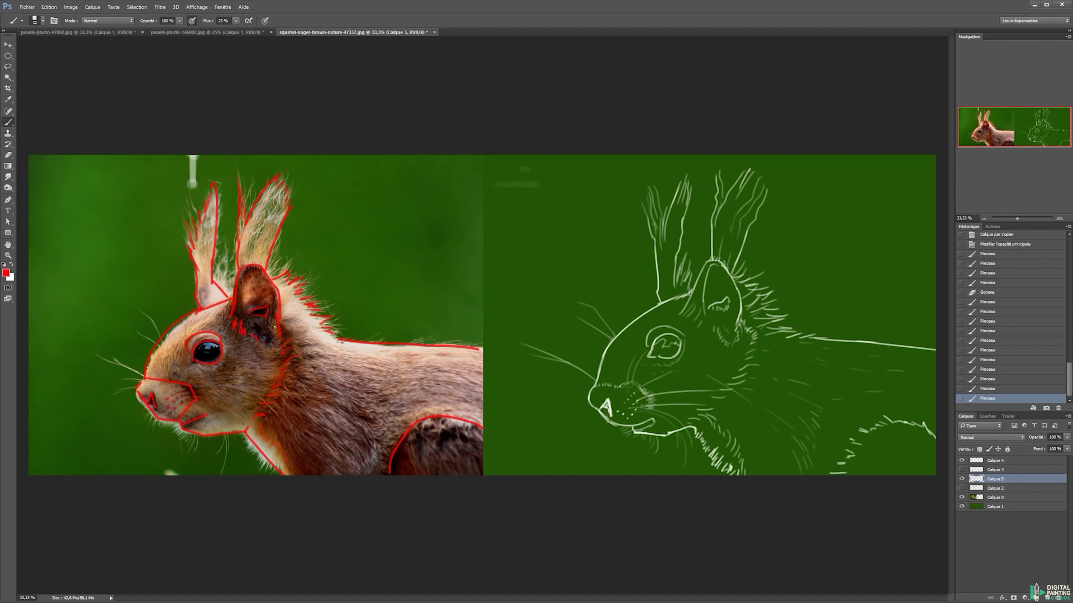
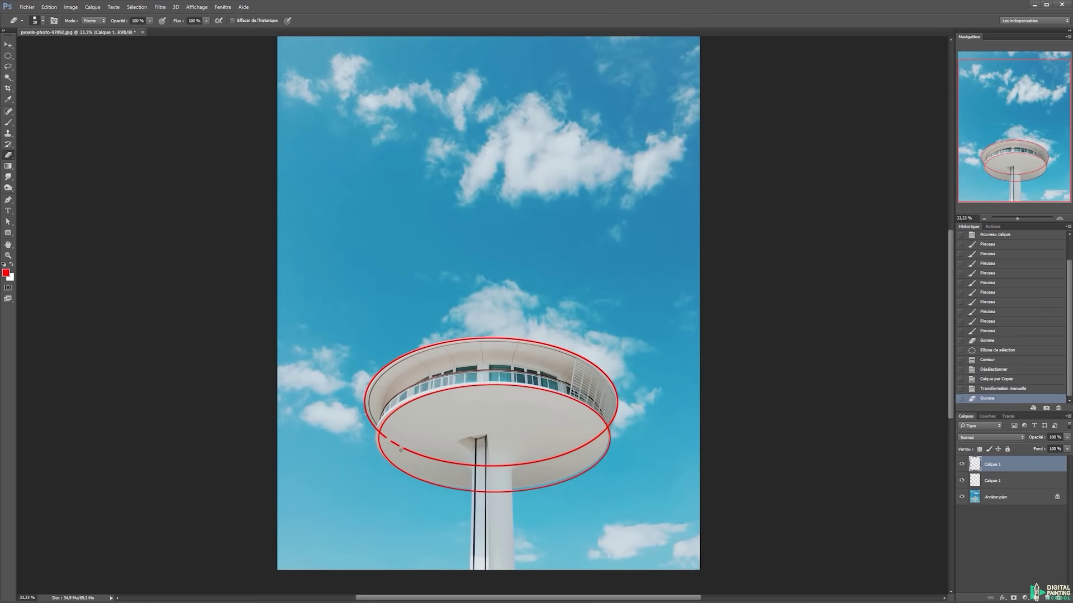
Erase gaps along the hidden lower arc of the tower's upper ellipse so it reads as a dashed line.
click(429, 458)
click(444, 462)
click(579, 438)
click(591, 434)
click(602, 430)
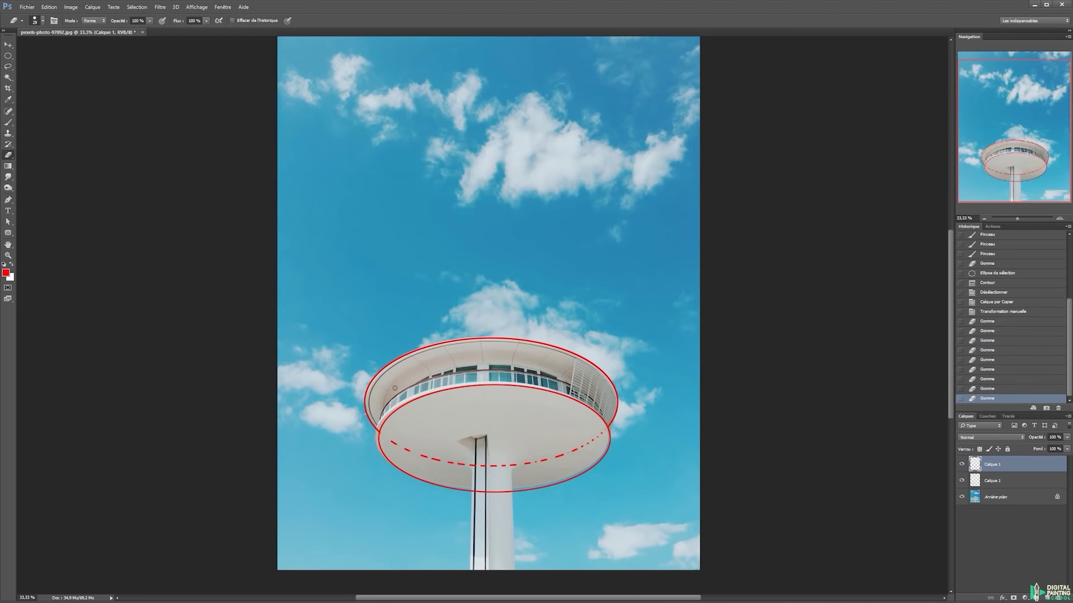
Outline the tower's column on a new layer with straight red sides and a curved top, and clean the top with the Eraser.
key(ctrl+shift+alt+n)
key(b)
click(475, 441)
shift+click(470, 570)
click(516, 569)
shift+click(510, 444)
drag(472, 441, 498, 441)
drag(488, 436, 508, 442)
key(e)
click(496, 440)
Erase gaps in the lower ellipse where it crosses the column, working on the ellipse's own layer.
click(1000, 496)
alt+right_click(483, 508)
click(485, 492)
click(497, 493)
click(506, 493)
drag(477, 491, 483, 487)
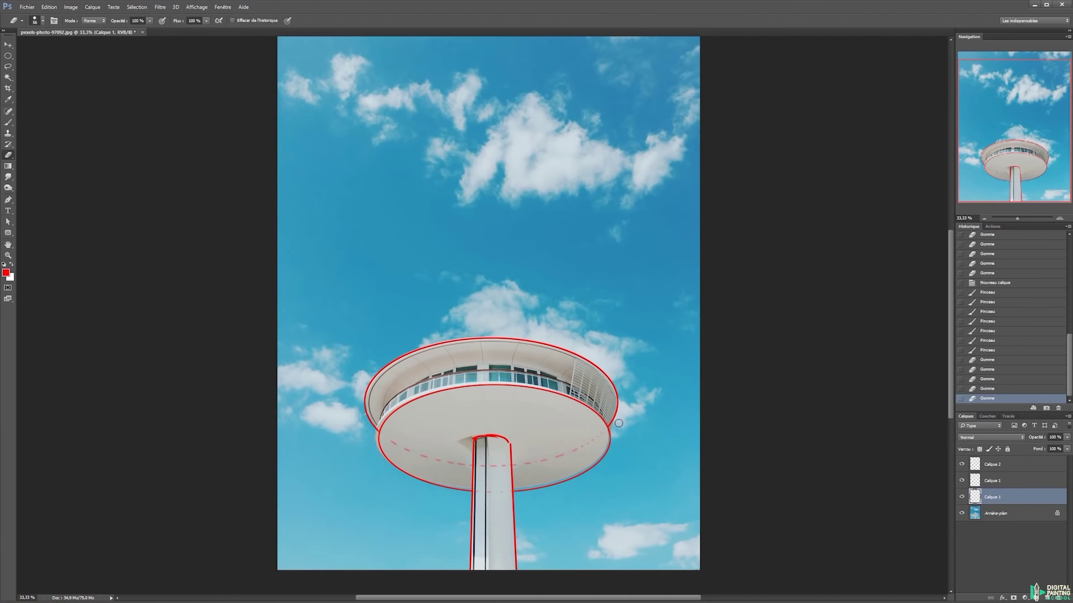
key(v)
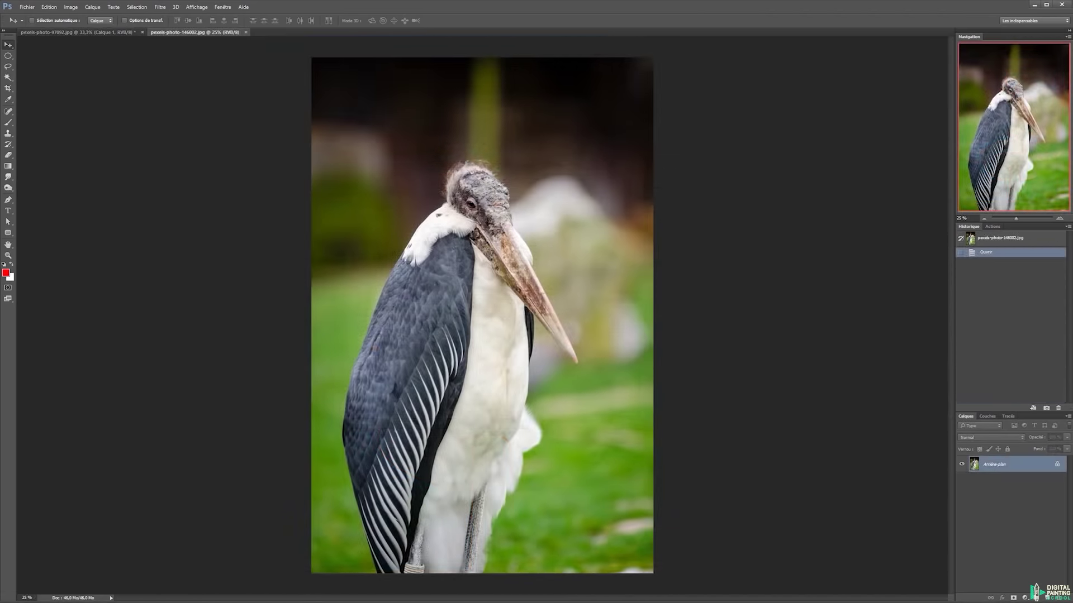
Trace the stork's beak and head in red on a new layer with simple contour lines.
key(ctrl+shift+alt+n)
key(b)
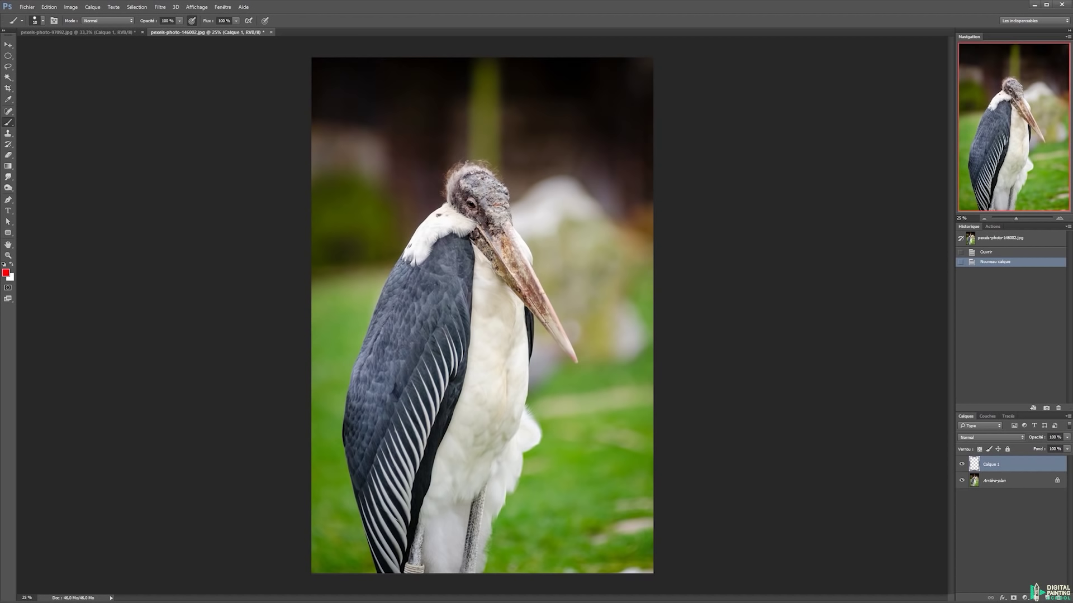
mouse_move(467, 236)
mouse_down()
mouse_move(577, 363)
mouse_move(513, 289)
mouse_up()
drag(510, 224, 577, 363)
drag(467, 237, 511, 224)
mouse_move(476, 163)
mouse_down()
mouse_move(466, 235)
mouse_move(491, 168)
mouse_up()
drag(492, 167, 510, 224)
Outline the stork's back and folded wing with connected red strokes down to the wing's lower end.
mouse_move(444, 204)
mouse_down()
mouse_move(416, 228)
mouse_move(394, 274)
mouse_up()
drag(394, 273, 368, 327)
drag(369, 327, 348, 394)
drag(348, 394, 344, 436)
drag(451, 419, 432, 479)
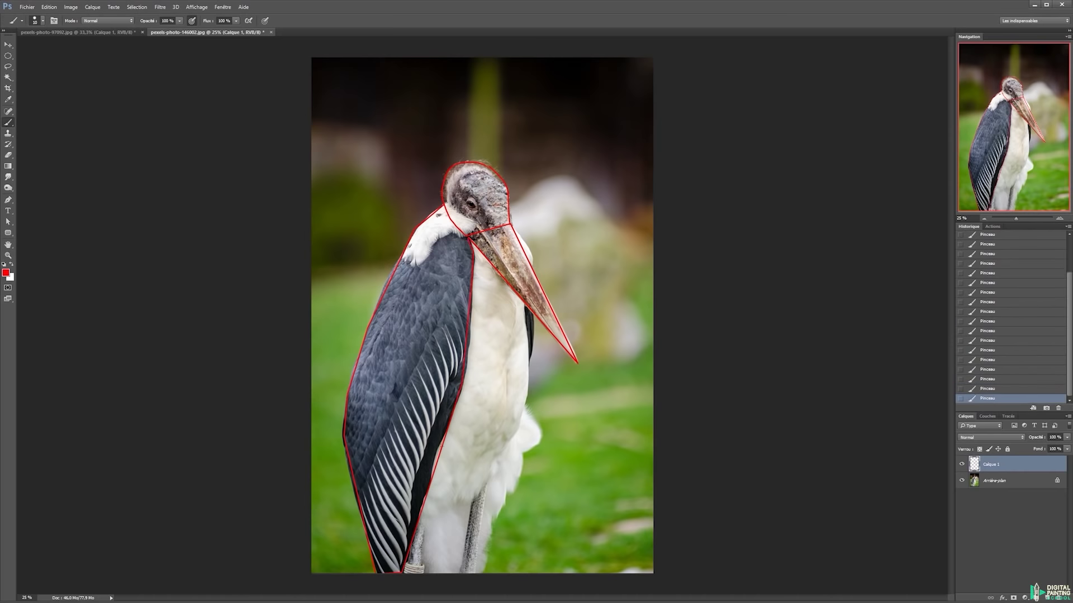
Outline the stork's white chest and belly with connected straight red lines from the beak to the wing edge.
click(524, 303)
shift+click(526, 396)
shift+click(514, 436)
shift+click(474, 496)
shift+click(425, 501)
key(e)
drag(466, 496, 446, 503)
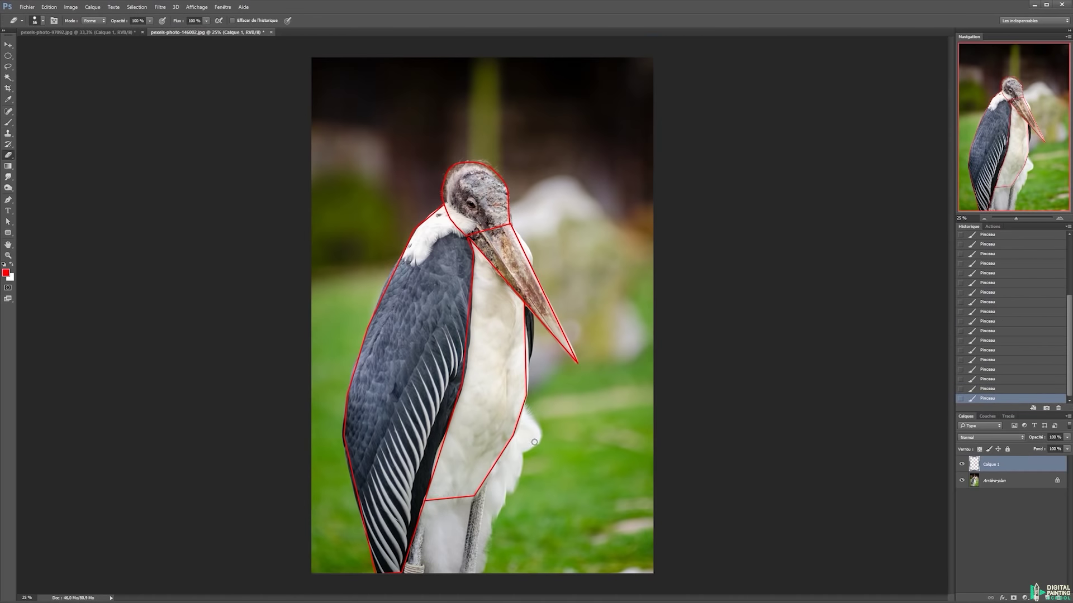
drag(439, 494, 468, 497)
Add red outlines for the stork's legs, rear plumage, far wing edge and throat beside the beak.
key(v)
key(b)
mouse_move(472, 492)
mouse_down()
mouse_move(461, 573)
mouse_move(475, 573)
mouse_move(496, 475)
mouse_up()
drag(431, 503, 421, 577)
mouse_move(524, 407)
mouse_down()
mouse_move(526, 454)
mouse_move(478, 572)
mouse_up()
drag(533, 312, 527, 376)
drag(512, 227, 534, 267)
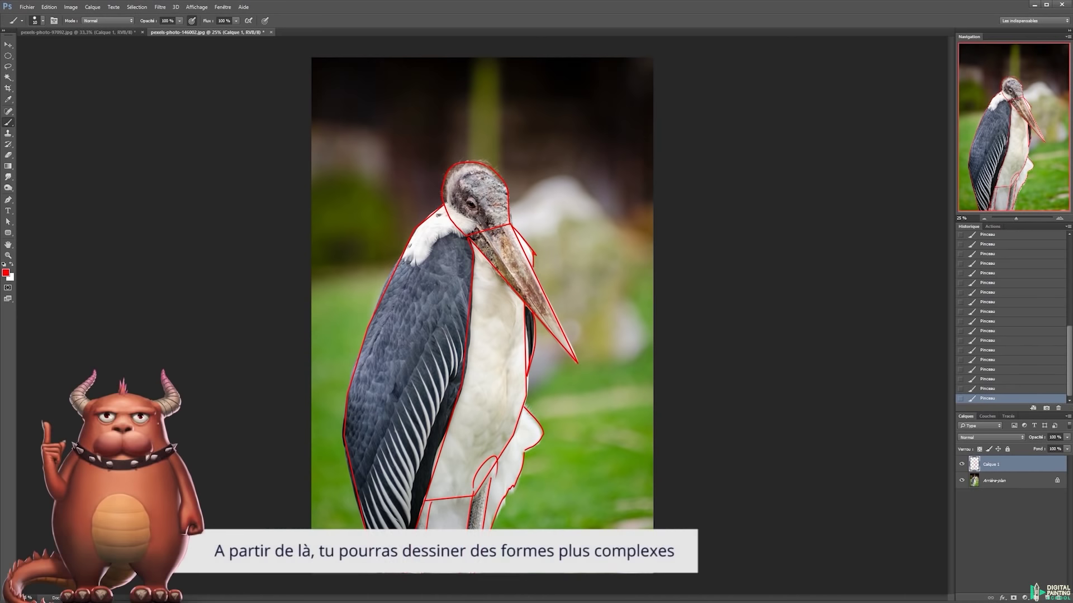
Redraw the back of the stork's head closer to the skull and outline the lower edge of the white collar.
key(e)
key(b)
mouse_move(447, 194)
mouse_down()
mouse_move(478, 163)
mouse_move(477, 222)
mouse_move(466, 235)
mouse_up()
key(e)
key(b)
mouse_move(401, 259)
mouse_down()
mouse_move(418, 267)
mouse_move(438, 242)
mouse_up()
drag(438, 241, 469, 235)
Draw the dividing line between the stork's upper and lower beak, and mark the eye.
drag(470, 221, 480, 226)
mouse_move(480, 225)
mouse_down()
mouse_move(469, 235)
mouse_move(478, 229)
mouse_move(575, 360)
mouse_up()
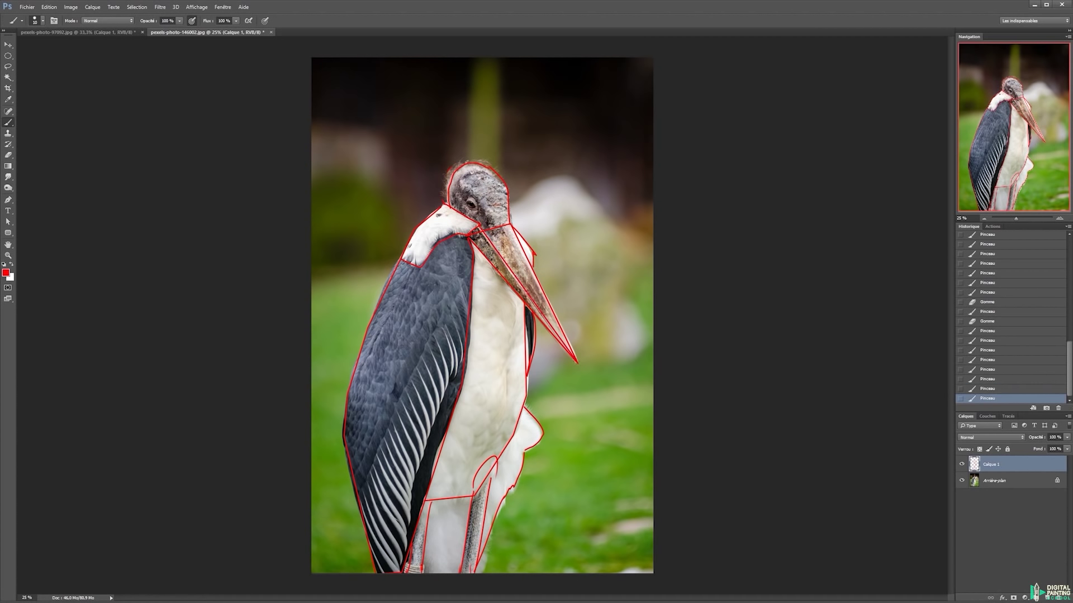
drag(468, 201, 475, 208)
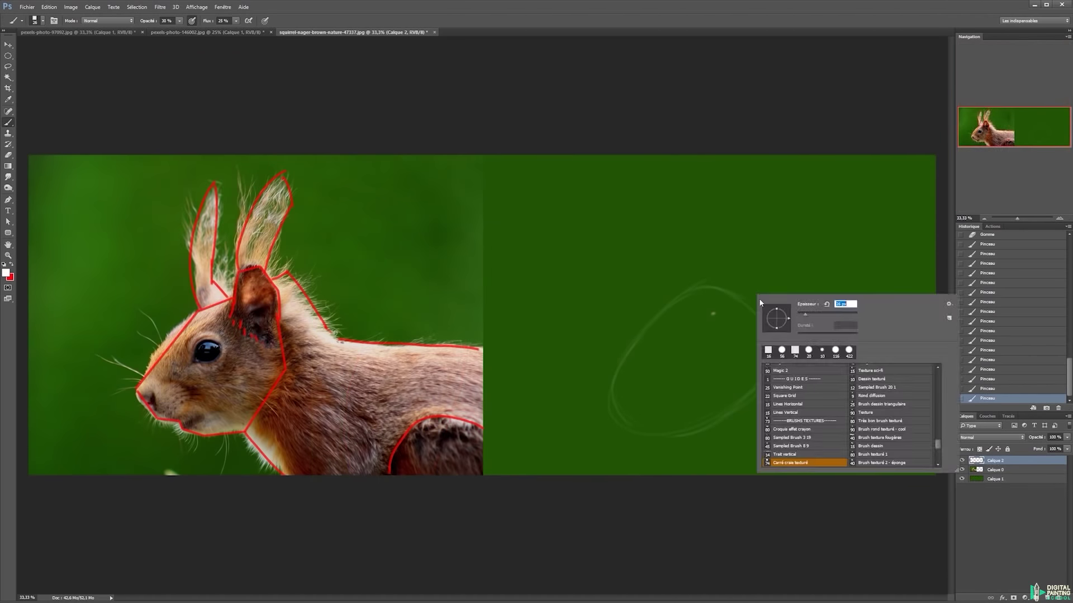
Adjust the textured brush and block out the squirrel's head and main ear with angular white strokes.
key(Escape)
right_click(742, 304)
key(Return)
drag(720, 287, 676, 300)
mouse_move(676, 299)
mouse_down()
mouse_move(611, 388)
mouse_move(645, 434)
mouse_move(715, 426)
mouse_move(775, 358)
mouse_up()
mouse_move(756, 300)
mouse_down()
mouse_move(772, 351)
mouse_move(766, 283)
mouse_up()
Add short hair strokes beneath the squirrel's ear and draw the curved outer edge of the rear ear tuft.
mouse_move(716, 307)
mouse_down()
mouse_move(750, 255)
mouse_move(767, 282)
mouse_move(725, 324)
mouse_up()
drag(729, 320, 732, 330)
drag(739, 322, 741, 332)
drag(745, 324, 747, 333)
drag(682, 290, 712, 185)
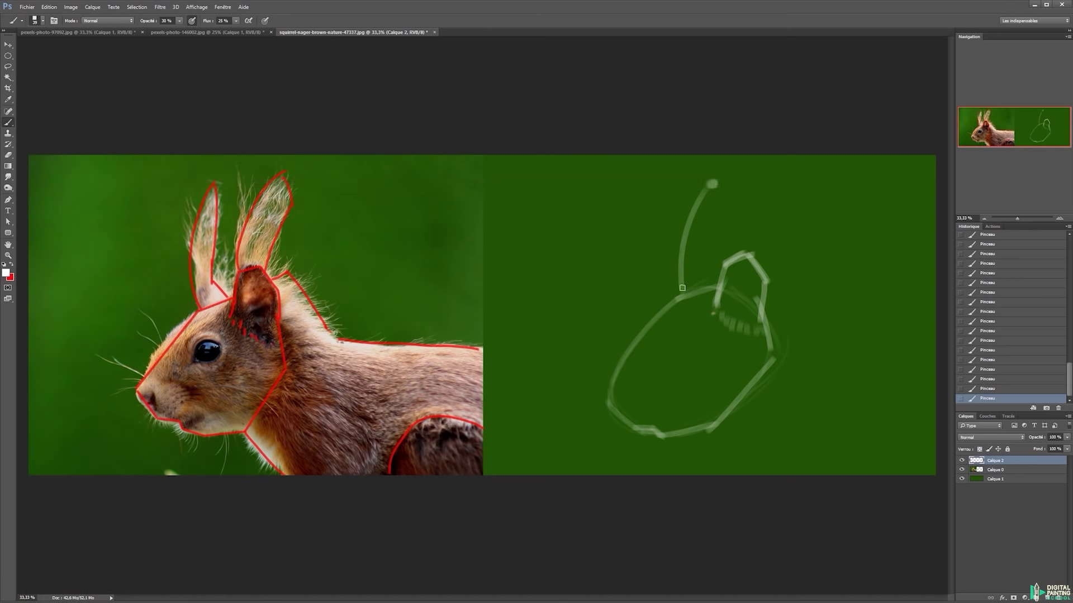
Mark the ear tuft heights with a vertical stroke on the photo and horizontal guide strokes across the drawing area.
drag(191, 157, 192, 184)
mouse_move(591, 185)
mouse_down()
mouse_move(899, 185)
mouse_move(518, 185)
mouse_move(898, 169)
mouse_up()
key(0)
key(x)
key(ctrl+alt+z)
key(ctrl+alt+z)
key(ctrl+alt+z)
key(x)
Draw the front ear tuft's curved edge from the top of the ear to its tip, undoing the first attempt.
click(741, 254)
mouse_move(741, 254)
mouse_down()
mouse_move(741, 219)
mouse_move(743, 169)
mouse_up()
key(ctrl+alt+z)
key(ctrl+alt+z)
click(772, 170)
mouse_move(741, 254)
mouse_down()
mouse_move(743, 219)
mouse_move(773, 165)
mouse_up()
Close the front ear tuft's far edge and rough in the rear tuft and nape at 30% brush opacity.
key(3)
drag(788, 195, 760, 262)
drag(774, 163, 795, 199)
mouse_move(713, 190)
mouse_down()
mouse_move(705, 271)
mouse_move(719, 287)
mouse_move(784, 272)
mouse_up()
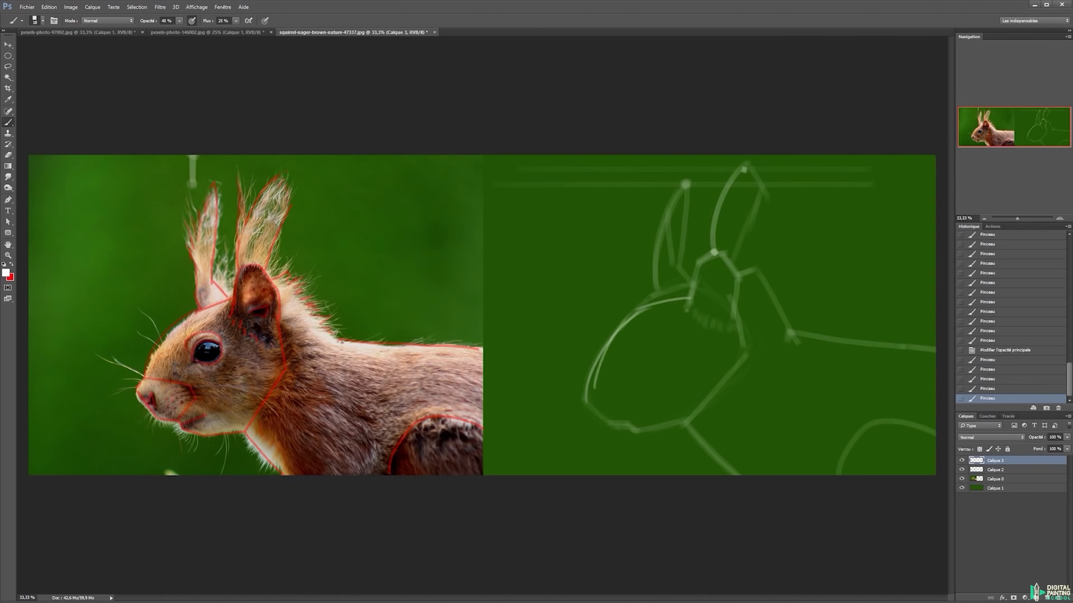
Clean up the snout with the Eraser and outline the muzzle, mouth and lower jaw on Calque 3.
key(e)
drag(610, 341, 593, 380)
mouse_move(597, 355)
mouse_down()
mouse_move(584, 400)
mouse_move(610, 423)
mouse_up()
key(b)
mouse_move(594, 388)
mouse_down()
mouse_move(631, 392)
mouse_move(621, 428)
mouse_move(630, 431)
mouse_up()
drag(631, 433, 682, 427)
Draw two rows of short fur strokes down the squirrel's throat and chest.
drag(688, 429, 713, 457)
drag(712, 453, 720, 467)
drag(722, 464, 728, 474)
drag(705, 415, 720, 437)
drag(722, 432, 726, 442)
drag(730, 443, 733, 450)
drag(736, 451, 739, 468)
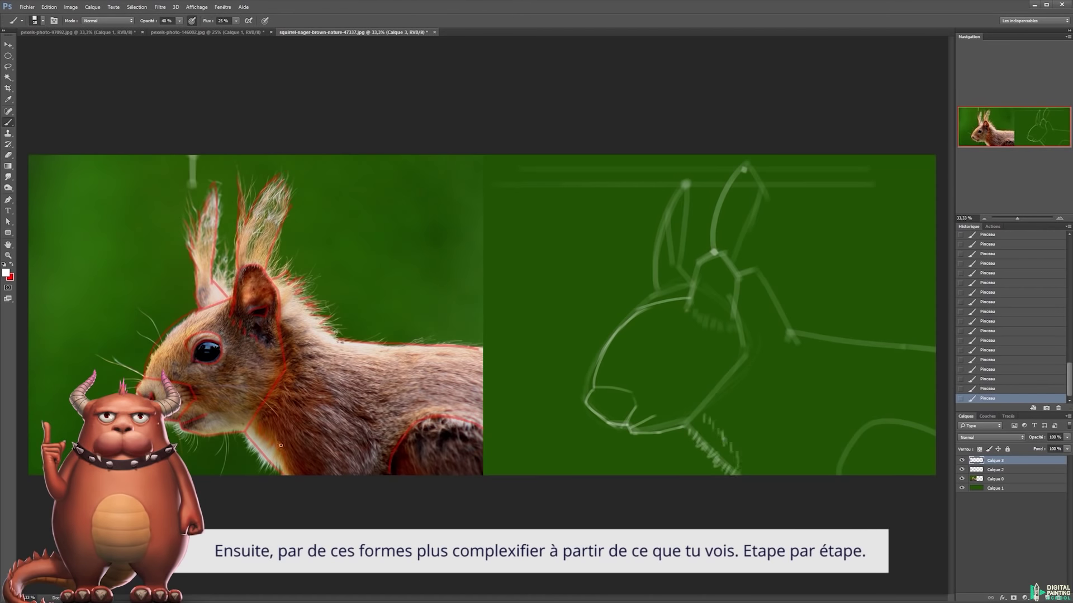
Add short fur strokes up the back of the cheek and sketch hair beneath the ear at 50% brush opacity.
drag(689, 412, 703, 413)
drag(705, 401, 721, 400)
drag(710, 393, 721, 391)
mouse_move(720, 385)
mouse_down()
mouse_move(740, 385)
mouse_move(743, 369)
mouse_up()
drag(739, 359, 747, 356)
key(5)
mouse_move(684, 314)
mouse_down()
mouse_move(697, 277)
mouse_move(695, 286)
mouse_move(736, 292)
mouse_move(739, 344)
mouse_up()
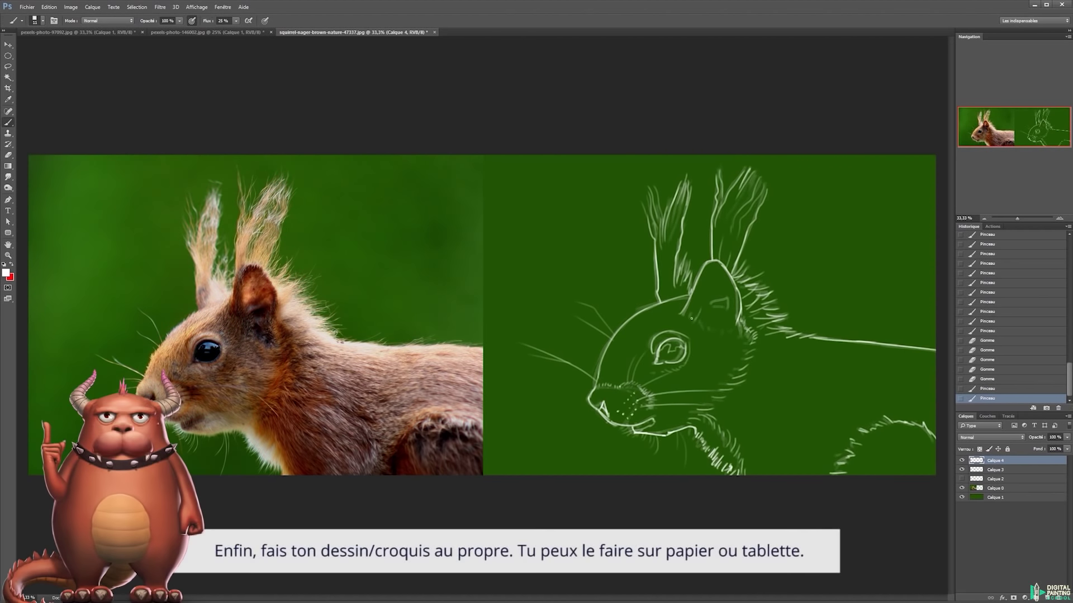
Draw the fur at the ear's base, the inner ear fold and the ear's inner edge on Calque 4.
drag(719, 325, 735, 340)
drag(709, 307, 727, 297)
drag(726, 298, 721, 310)
drag(712, 266, 706, 316)
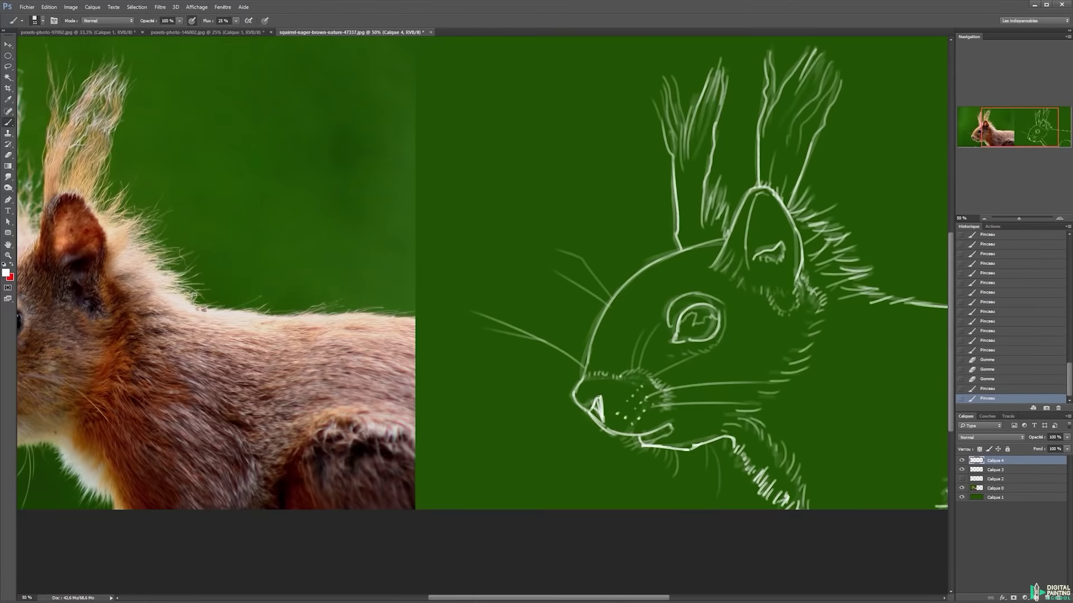
key(ctrl+minus)
key(ctrl+minus)
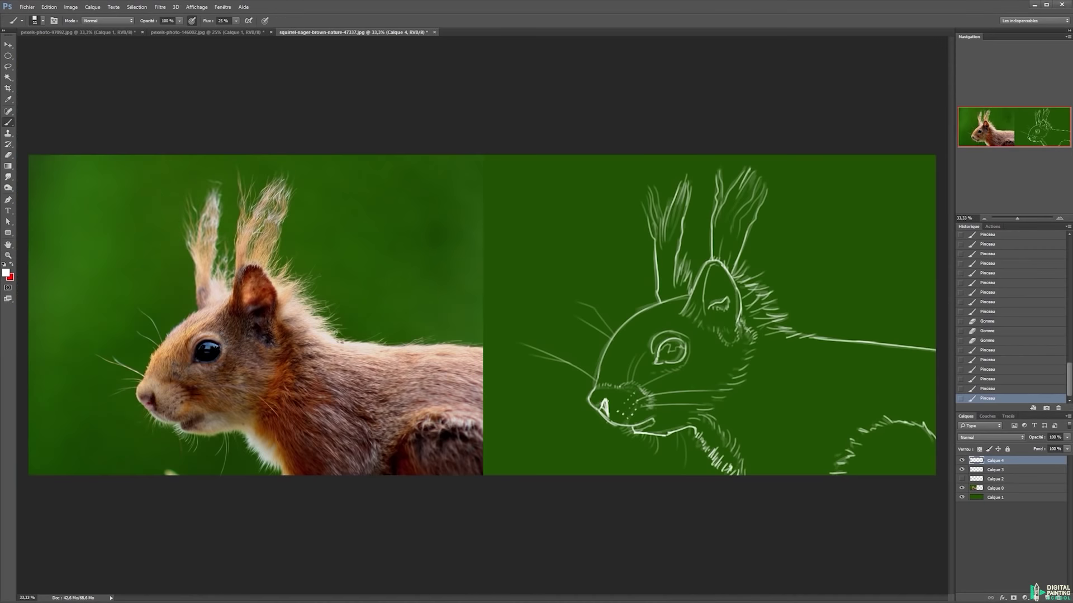
Refine the snout-to-forehead contour with the Eraser and Brush, and add fur strokes along the back of the cheek.
key(e)
key(b)
mouse_move(605, 403)
mouse_down()
mouse_move(611, 417)
mouse_move(603, 368)
mouse_up()
key(e)
key(b)
key(e)
key(b)
drag(599, 373, 611, 337)
drag(709, 376, 748, 400)
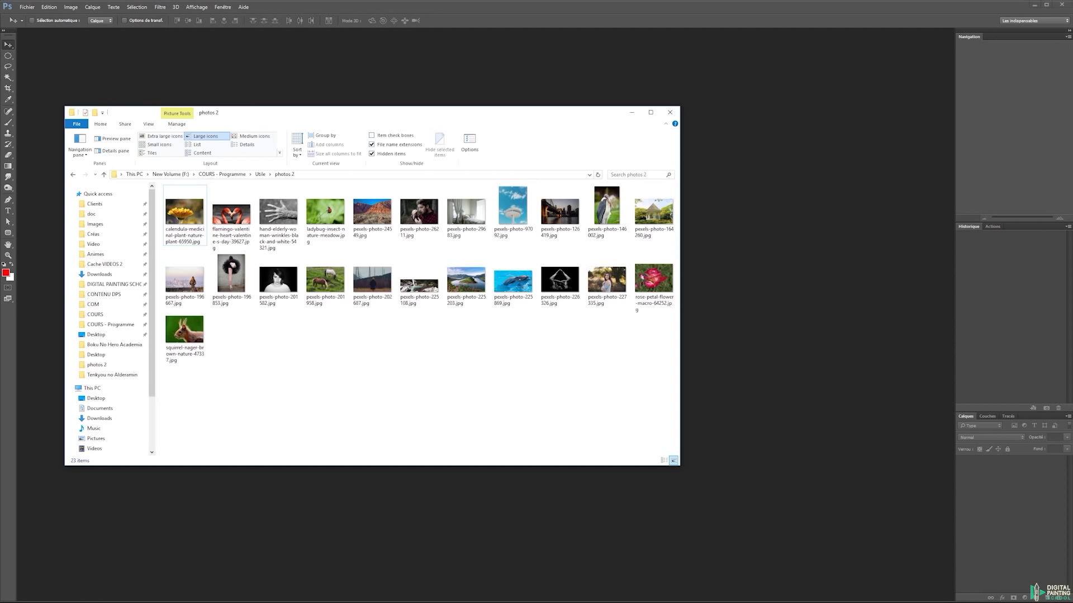
Open the first picture in the photos 2 folder and browse through the reference photos for practice subjects.
double_click(184, 215)
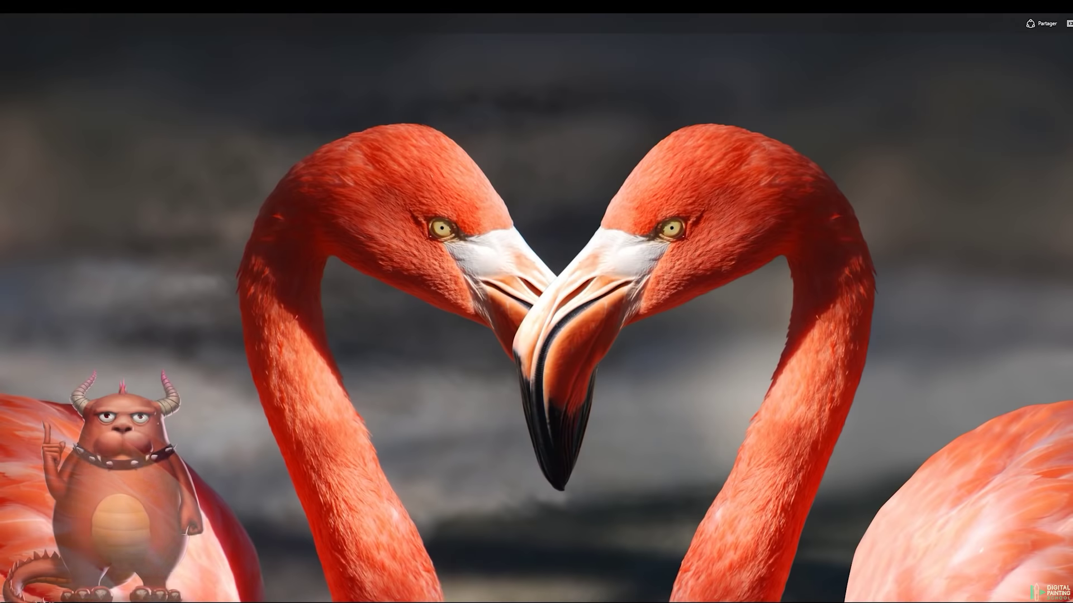
key(Right)
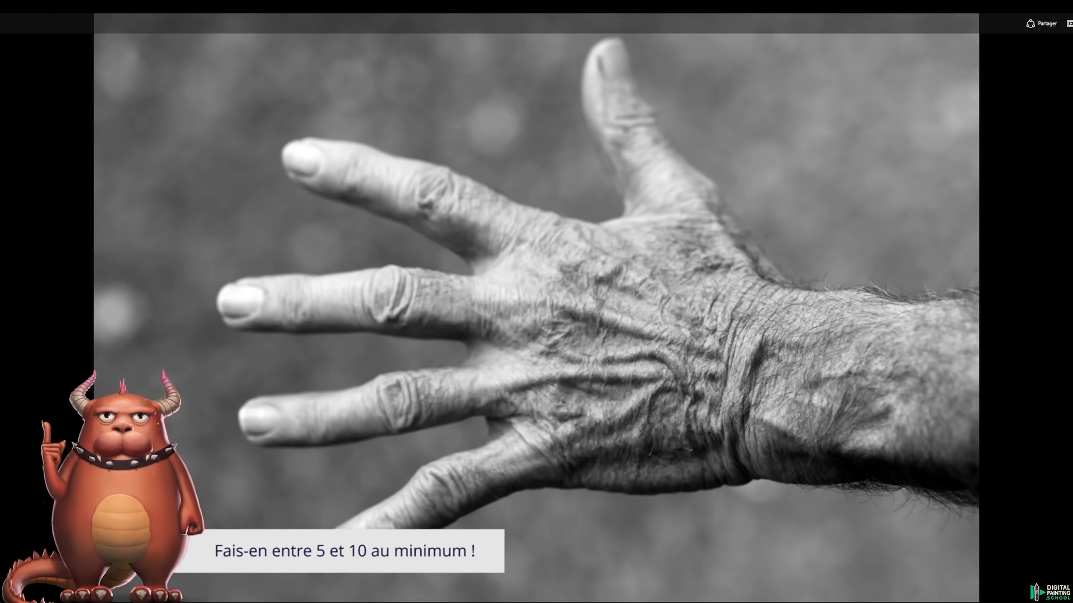
key(Right)
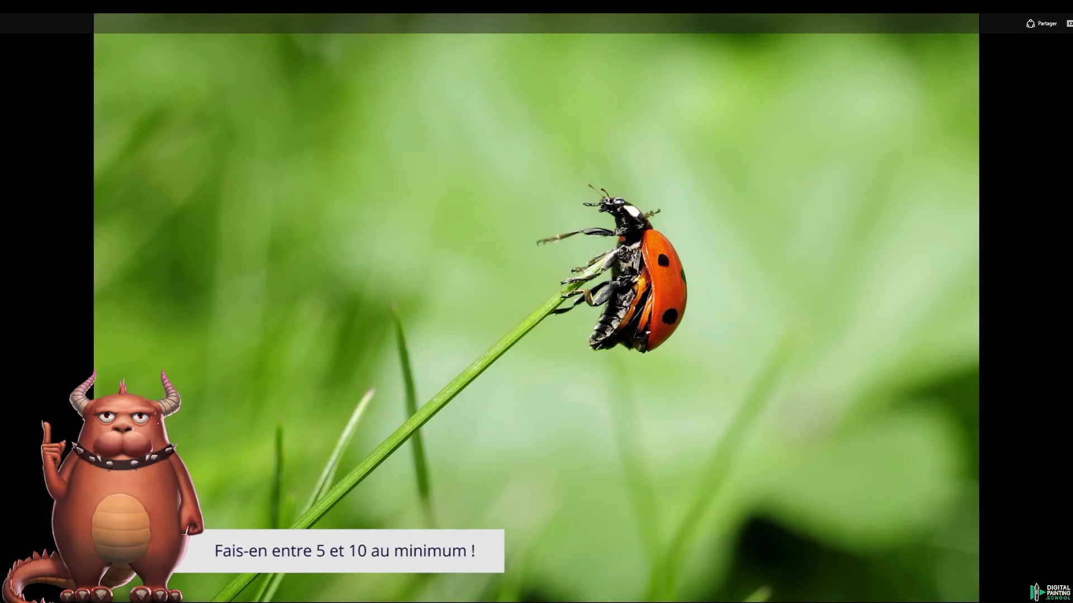
key(Right)
key(Right)
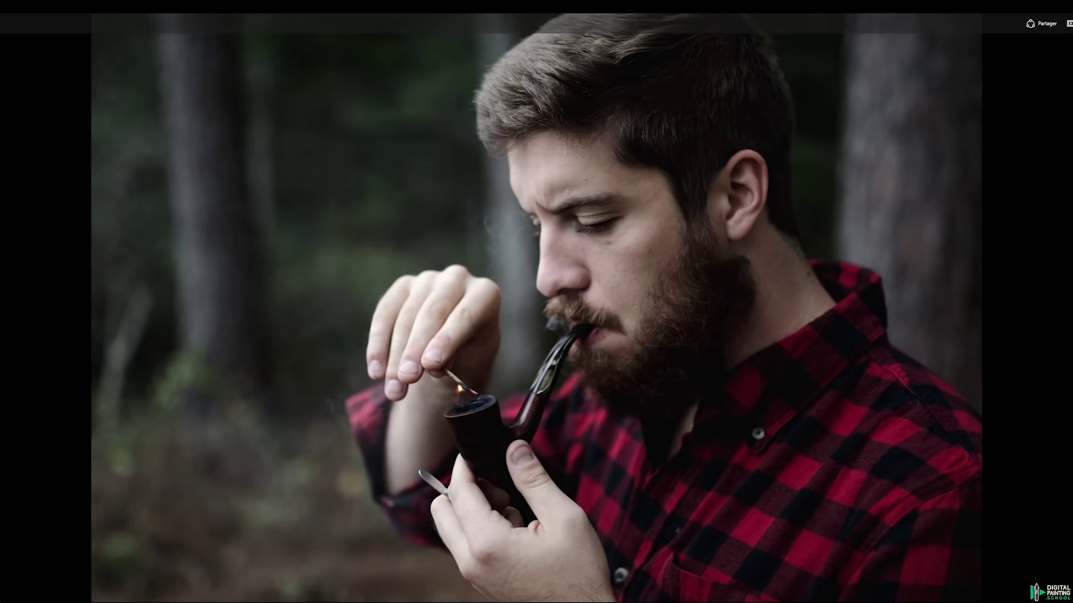
key(Right)
key(Right)
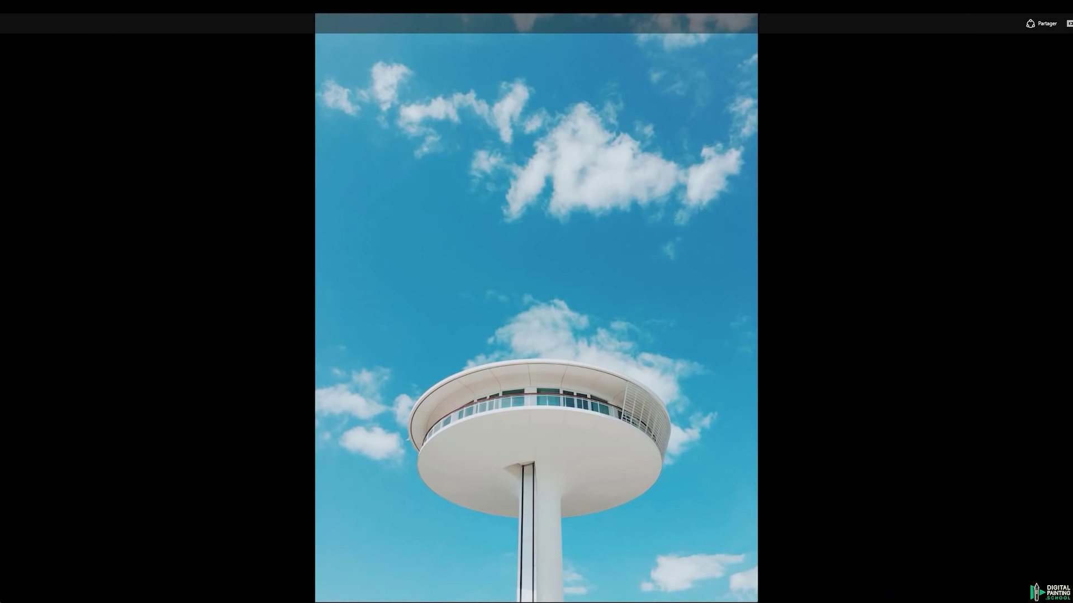
key(Right)
key(Right)
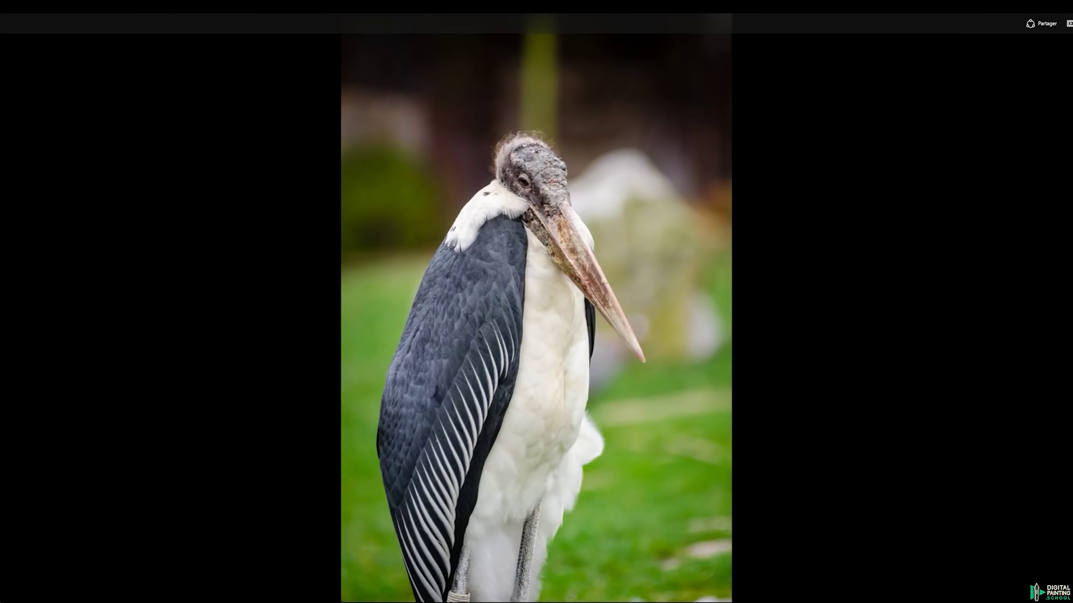
key(Right)
key(Right)
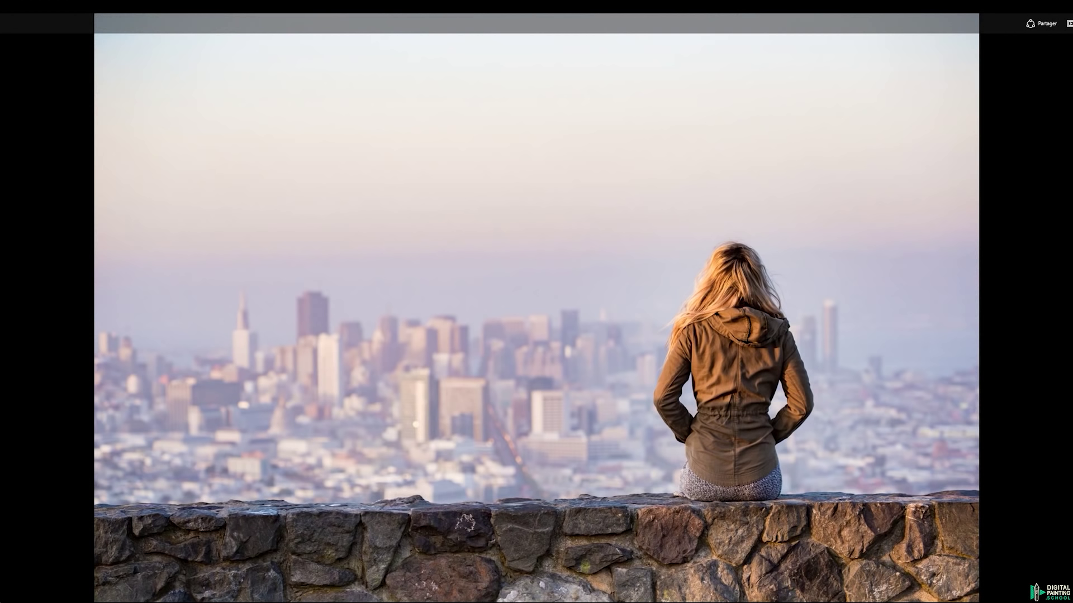
key(Right)
key(Right)
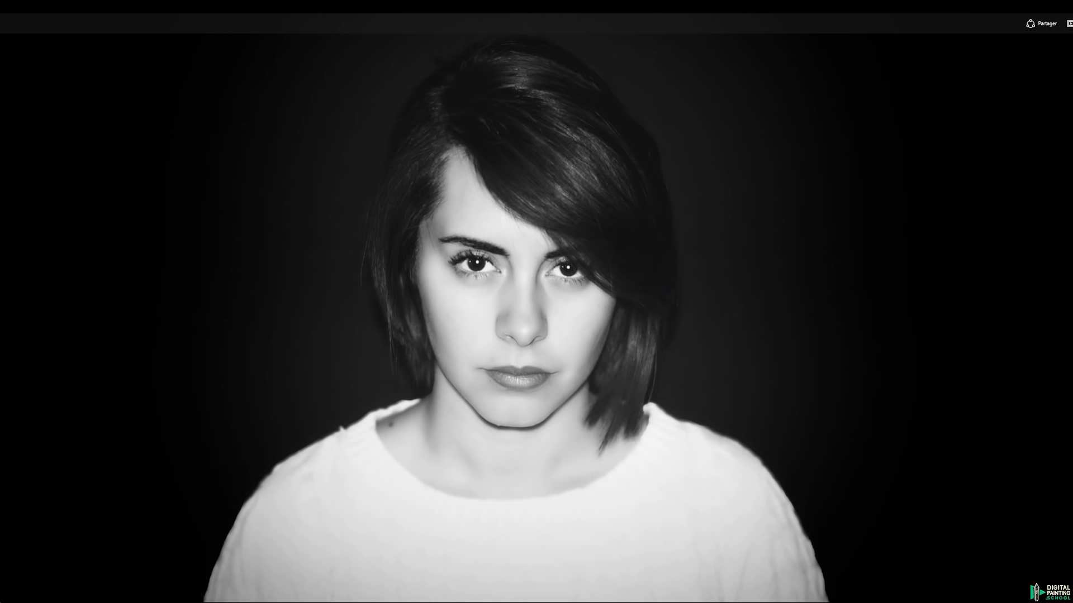
key(Right)
key(Right)
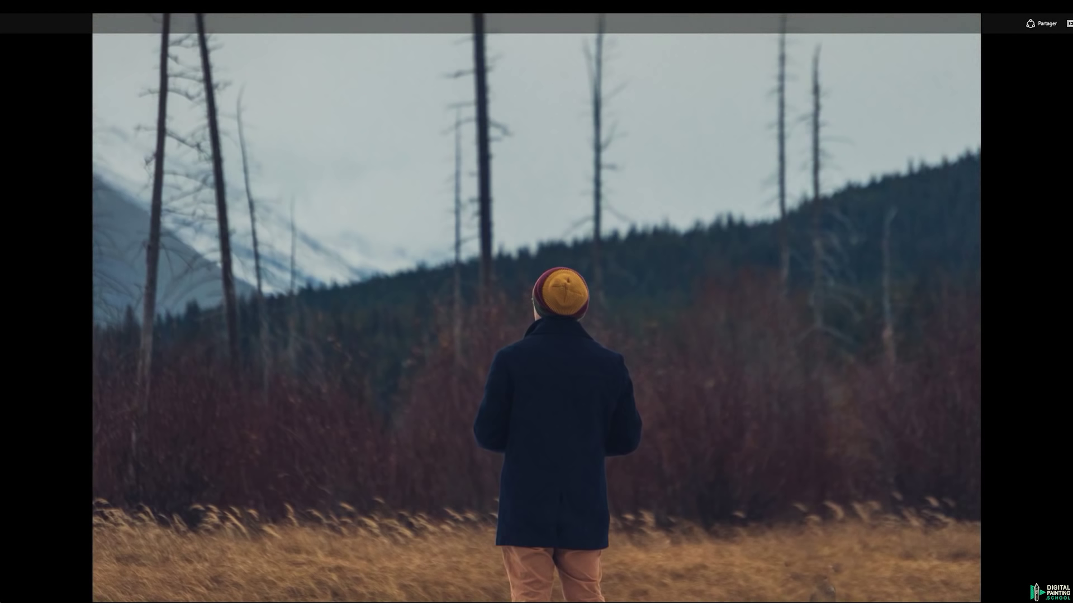
key(Right)
key(Right)
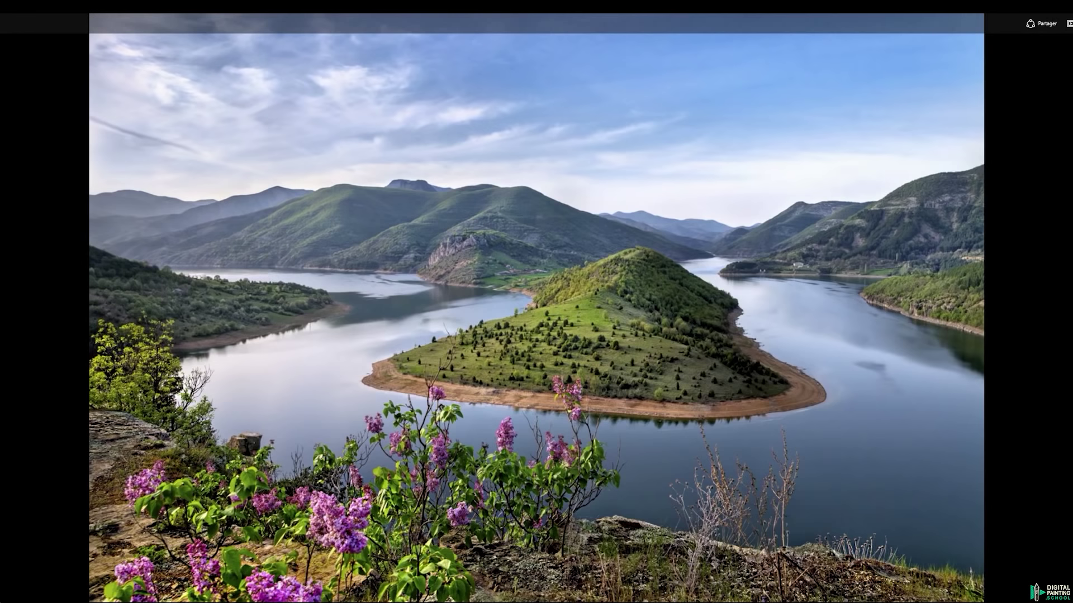
key(Right)
key(Right)
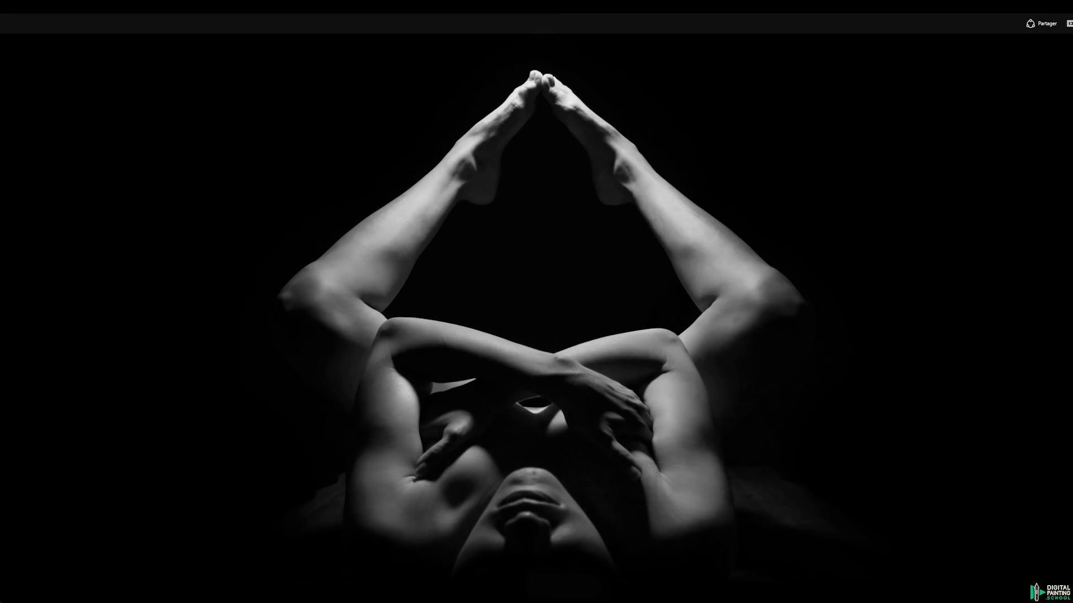
key(Right)
key(Right)
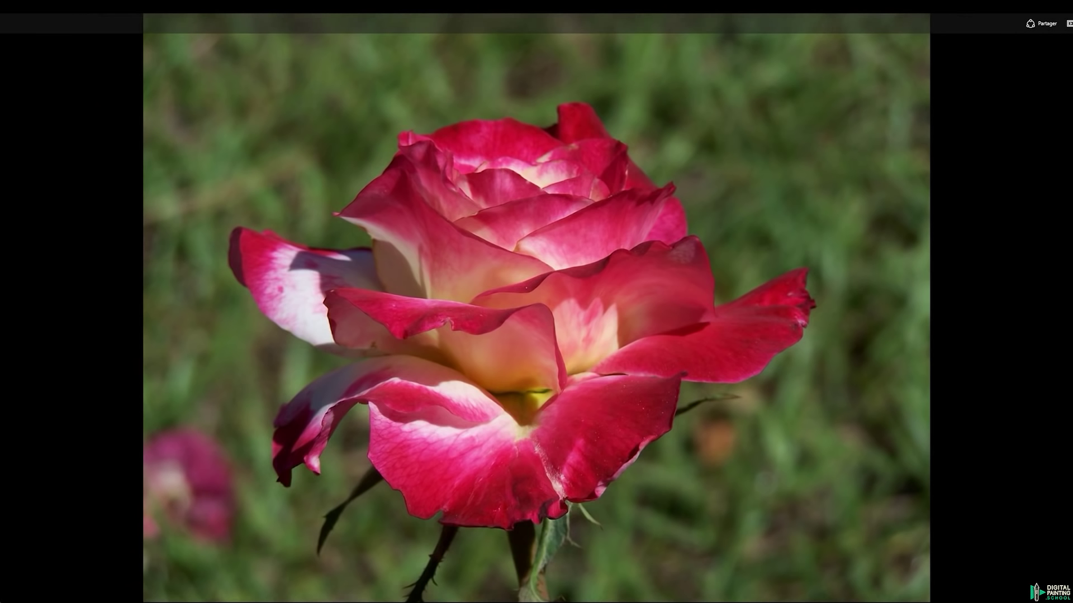
key(Right)
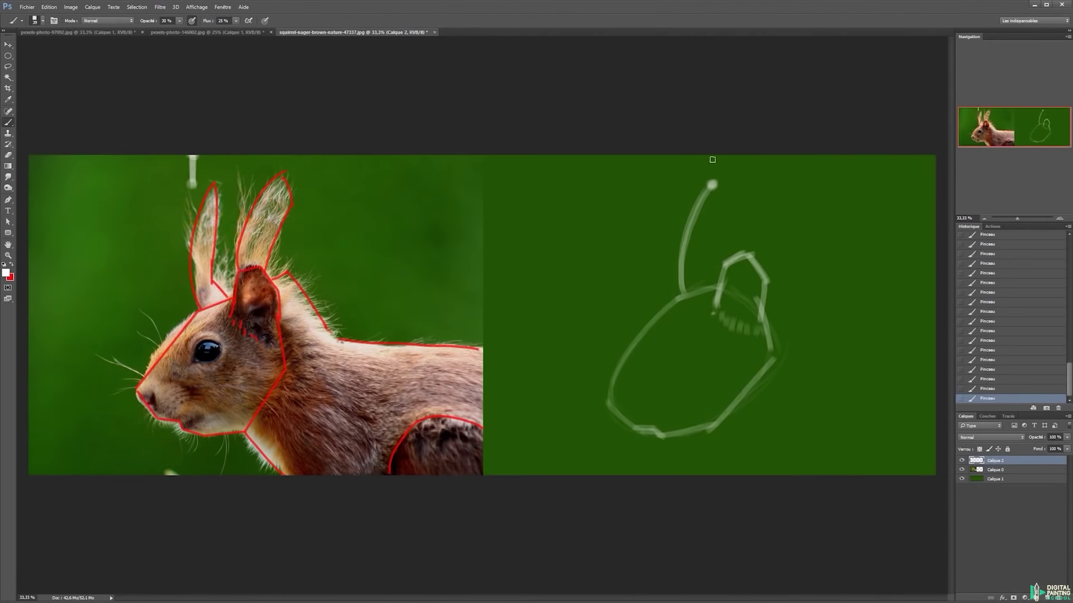
Draw two horizontal guide lines across the squirrel sketch at the heights of the two ear-tuft tips.
drag(519, 185, 903, 185)
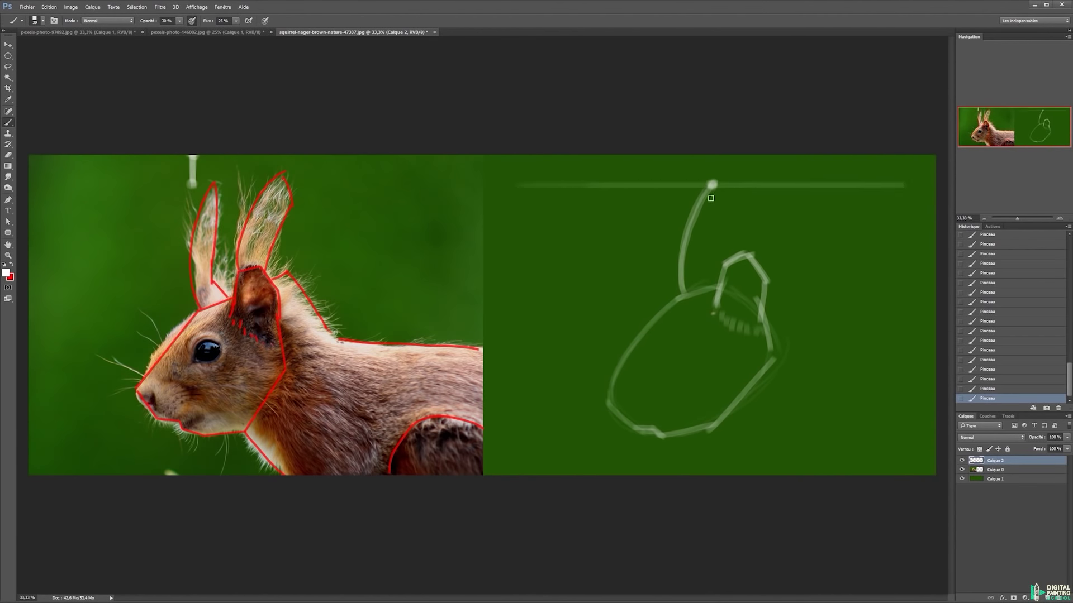
drag(541, 170, 897, 169)
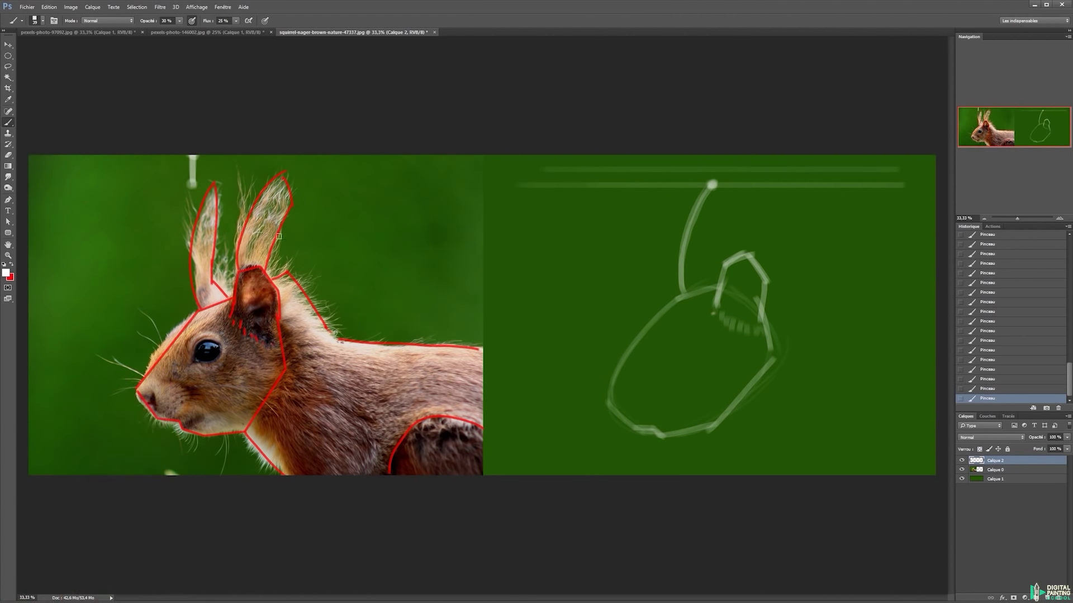
Try a red vertical reference line at full opacity from the ear's tip through the front tuft on the photo, and undo it.
key(x)
key(0)
click(255, 266)
shift+click(258, 174)
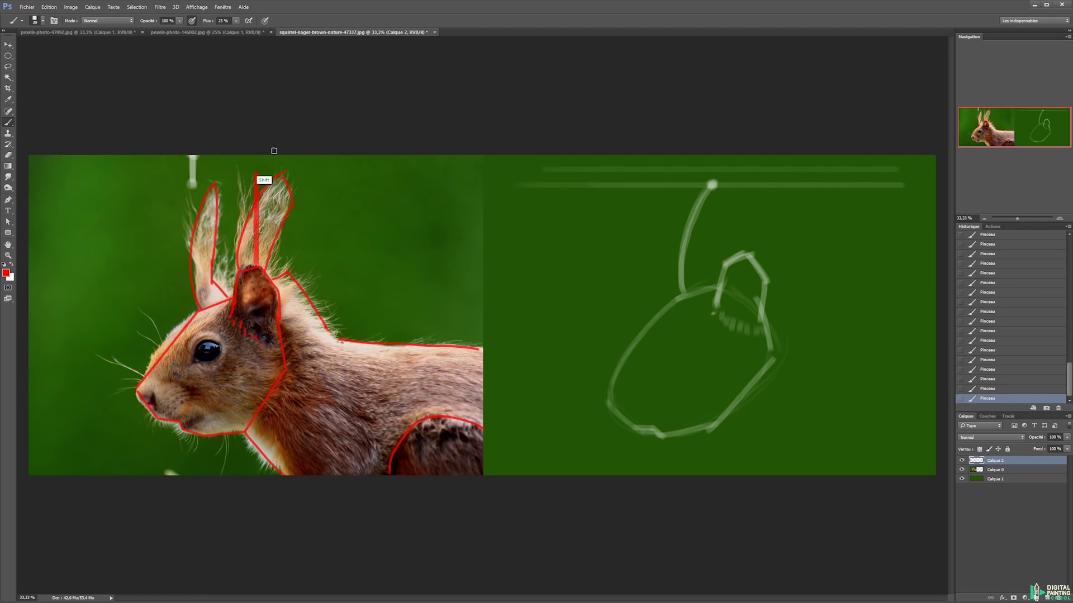
key(ctrl+alt+z)
key(ctrl+alt+z)
key(ctrl+alt+z)
key(x)
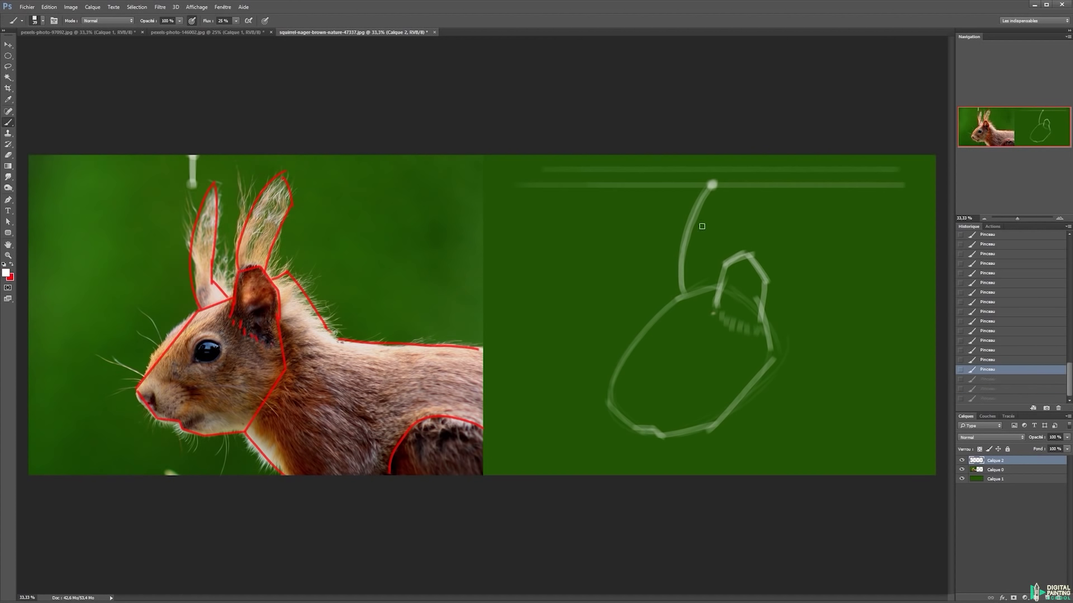
Sketch the front tuft's slanted direction line in white between the ear's tip and the upper guide line on Calque 2.
click(741, 255)
mouse_move(741, 254)
mouse_down()
mouse_move(741, 171)
mouse_move(742, 253)
mouse_up()
shift+click(773, 170)
key(ctrl+z)
click(773, 170)
key(ctrl+alt+z)
drag(771, 170, 741, 254)
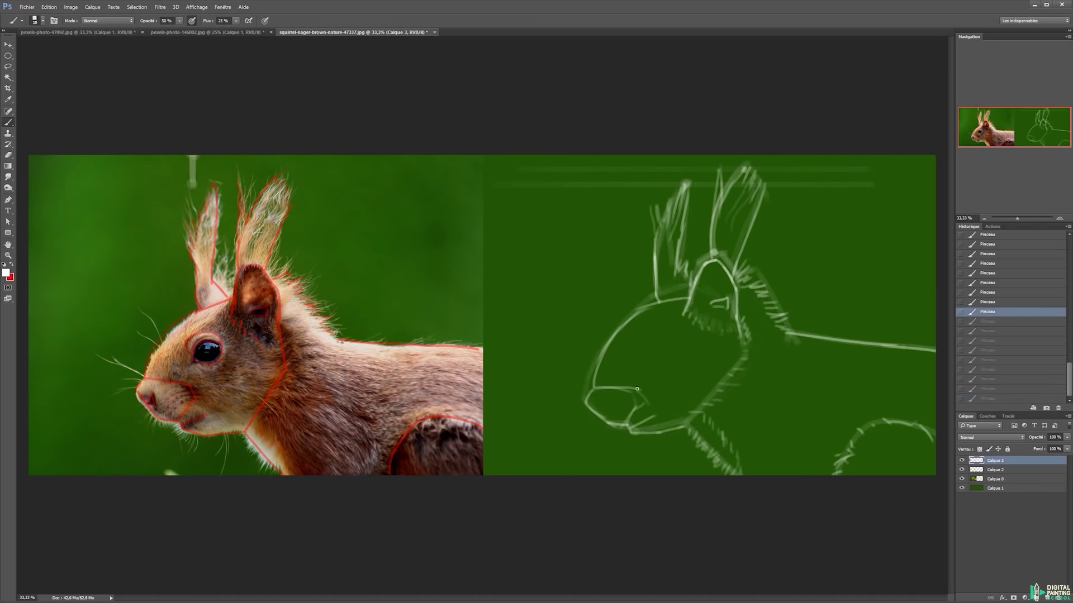
Redo the undone brush strokes of the sketch on Calque 3 and test a small mark where the eye sits.
key(ctrl+shift+z)
key(ctrl+shift+z)
key(ctrl+shift+z)
key(ctrl+shift+z)
key(ctrl+shift+z)
key(ctrl+shift+z)
key(ctrl+shift+z)
key(ctrl+shift+z)
key(ctrl+shift+z)
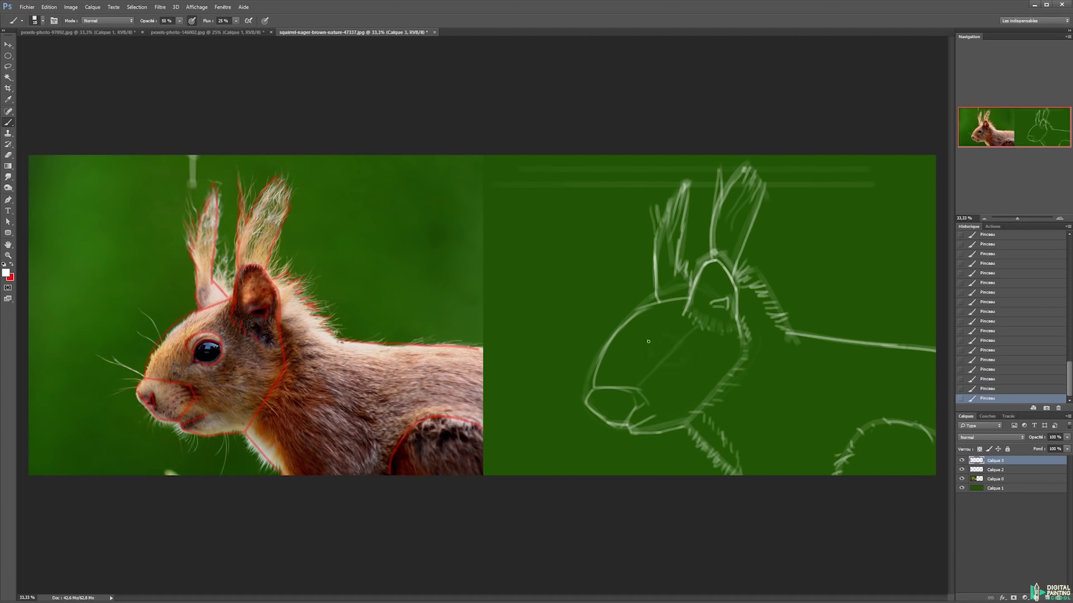
mouse_move(681, 343)
mouse_down()
mouse_move(656, 352)
mouse_move(679, 342)
mouse_move(665, 360)
mouse_move(679, 345)
mouse_up()
key(ctrl+z)
key(ctrl+z)
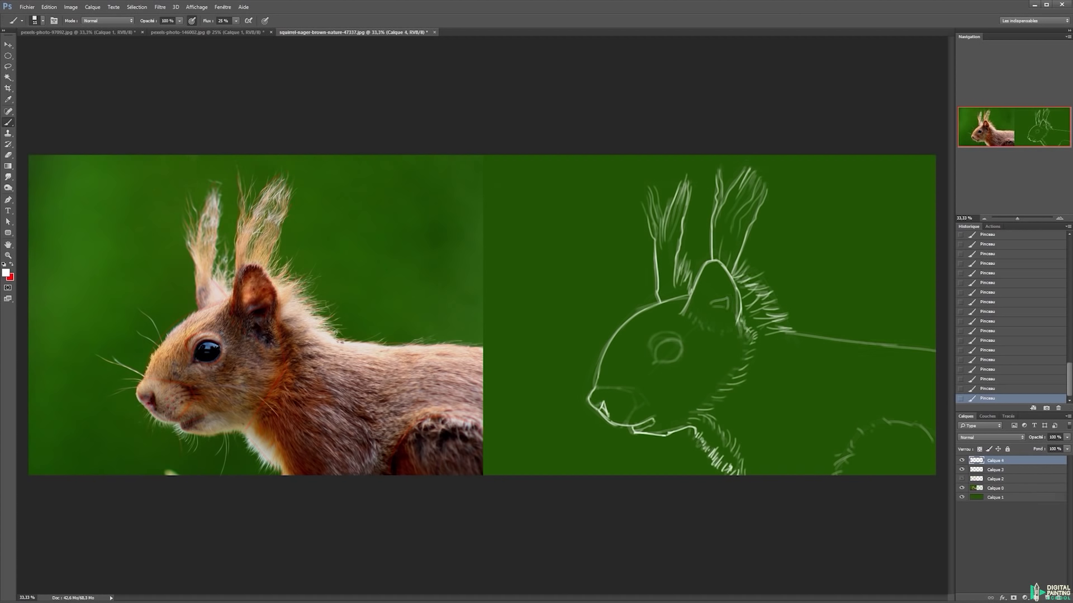
Ink the line of the back and the furry curve of the haunch on Calque 4.
drag(733, 275, 736, 272)
key(ctrl+z)
drag(785, 334, 935, 351)
drag(847, 452, 861, 445)
drag(884, 417, 923, 427)
drag(923, 423, 935, 438)
drag(859, 429, 886, 421)
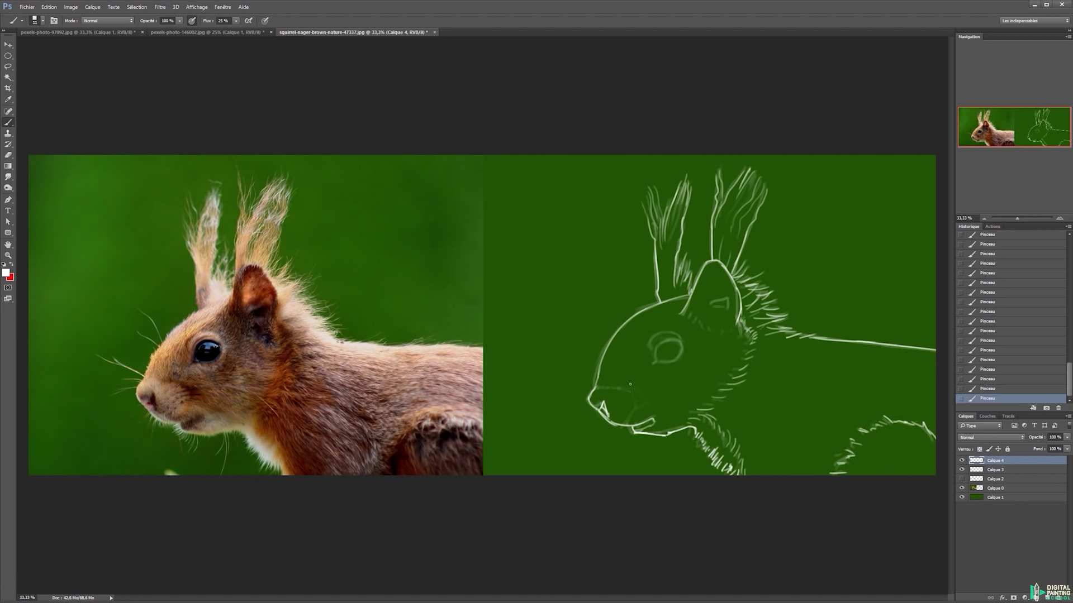
Add short fur strokes along the top and rear edge of the muzzle.
mouse_move(603, 386)
mouse_down()
mouse_move(639, 389)
mouse_move(650, 410)
mouse_up()
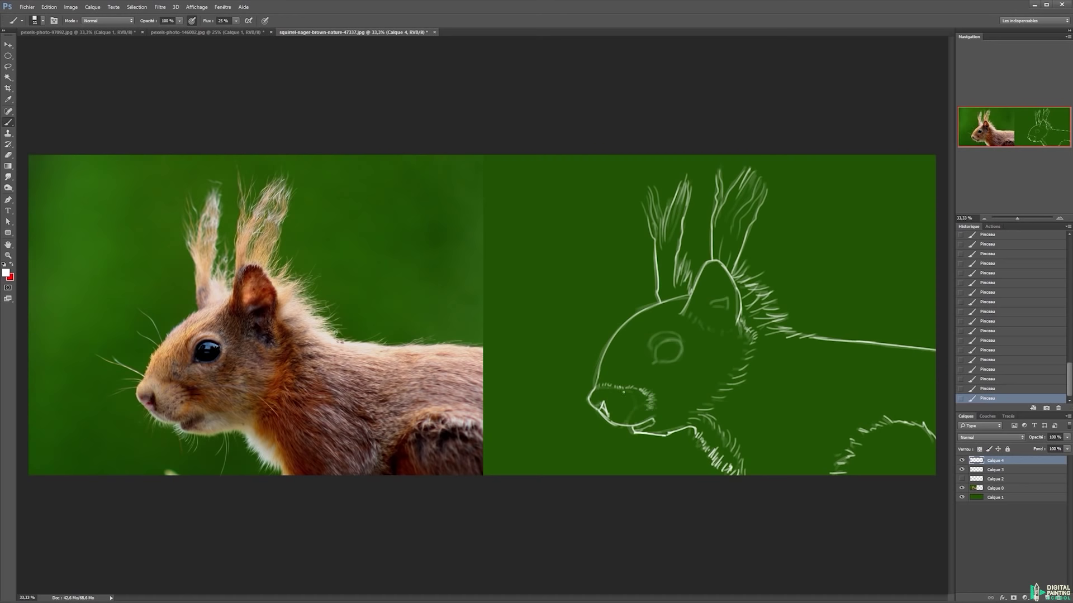